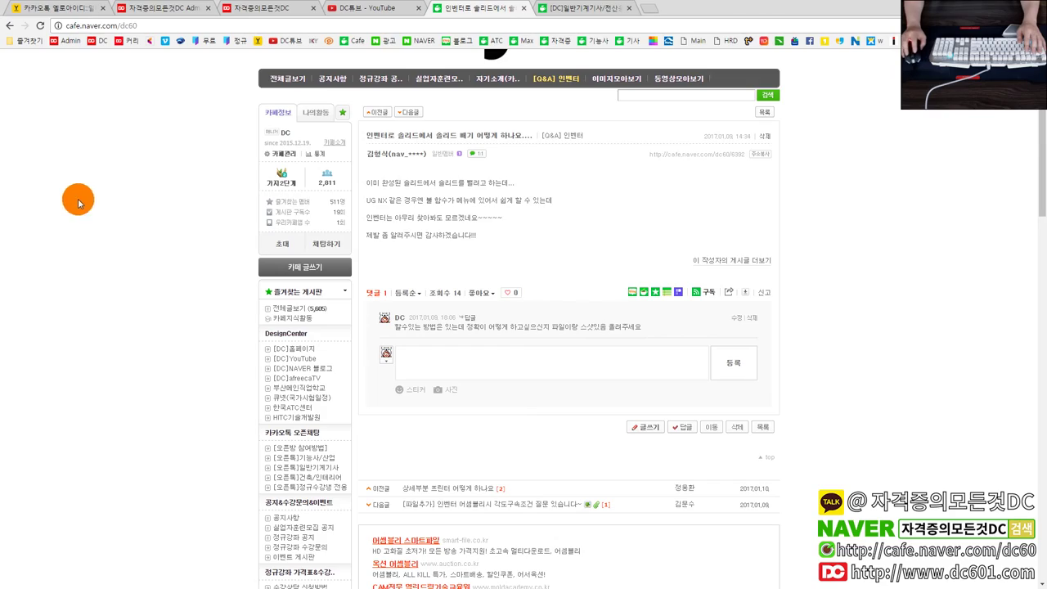
Scroll through the Naver Cafe member's question about subtracting one solid from another
scroll(155, 241, "up", 2)
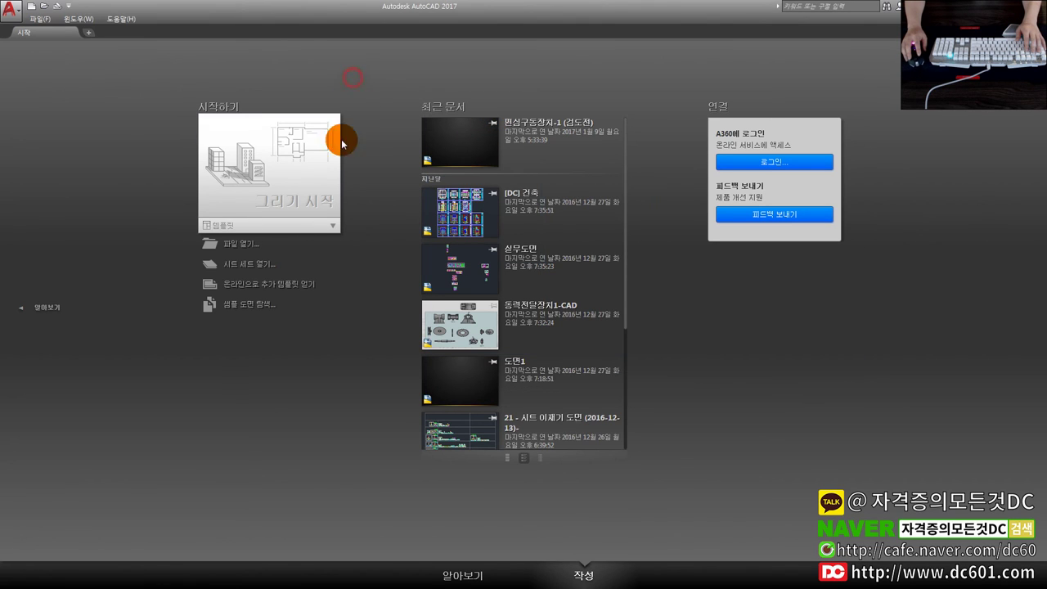
Start new drawings from the acadiso and [DC] 문제도면.dwt templates
left_click(297, 224)
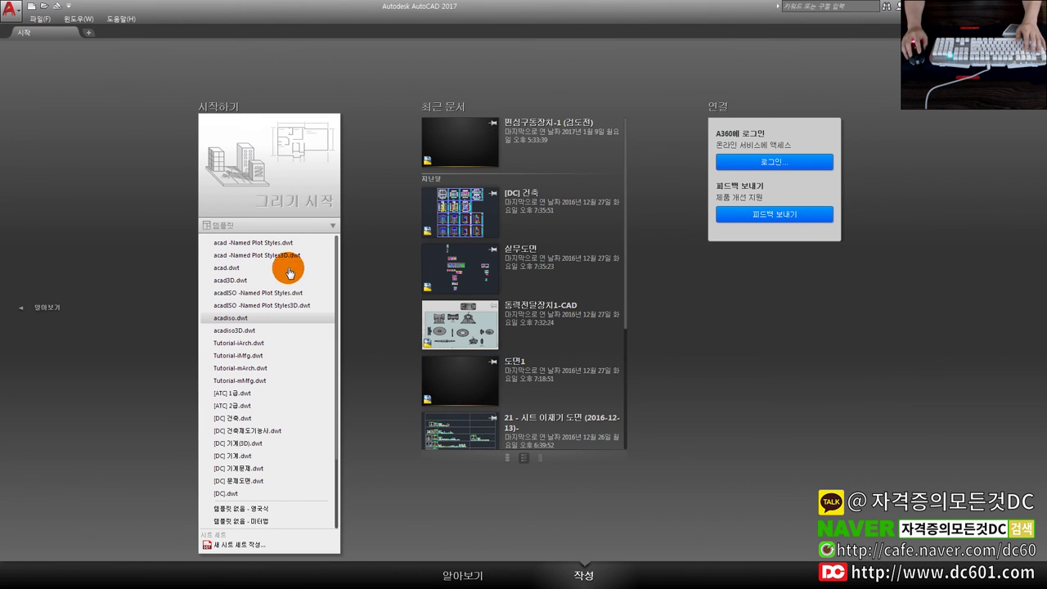
left_click(263, 317)
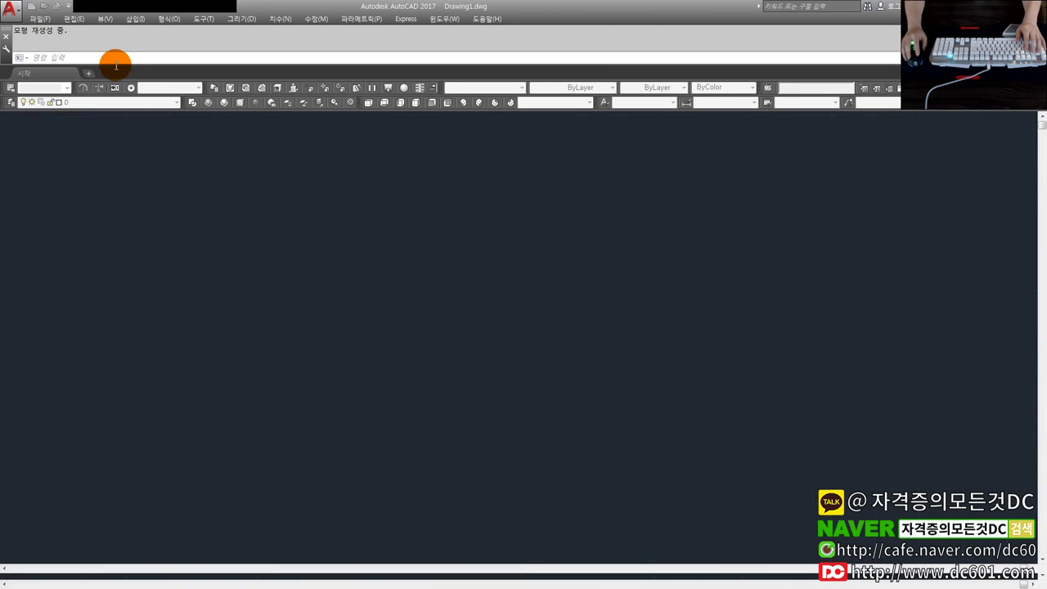
left_click(39, 18)
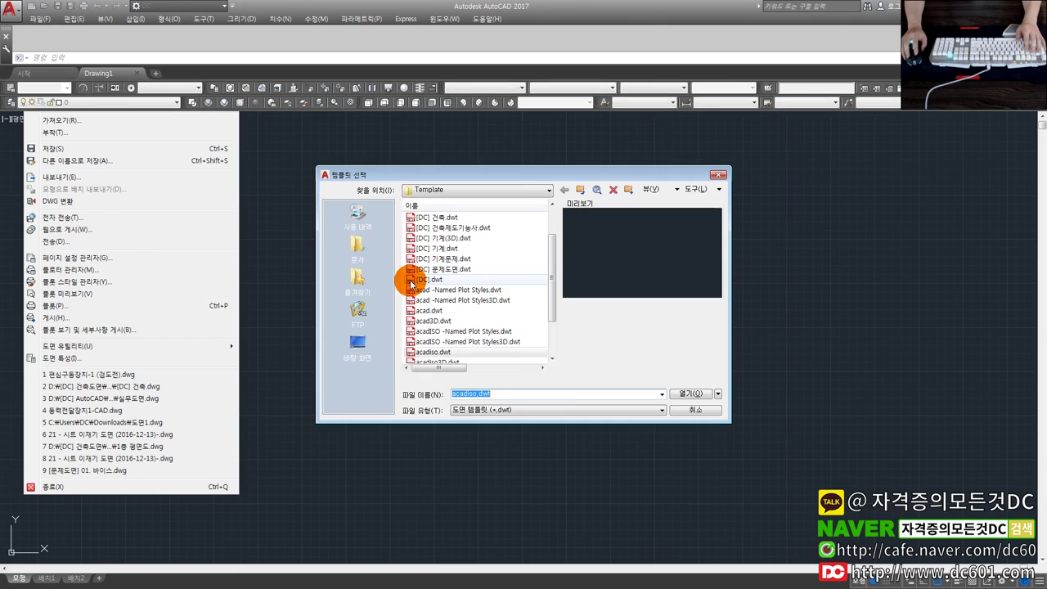
left_click(454, 268)
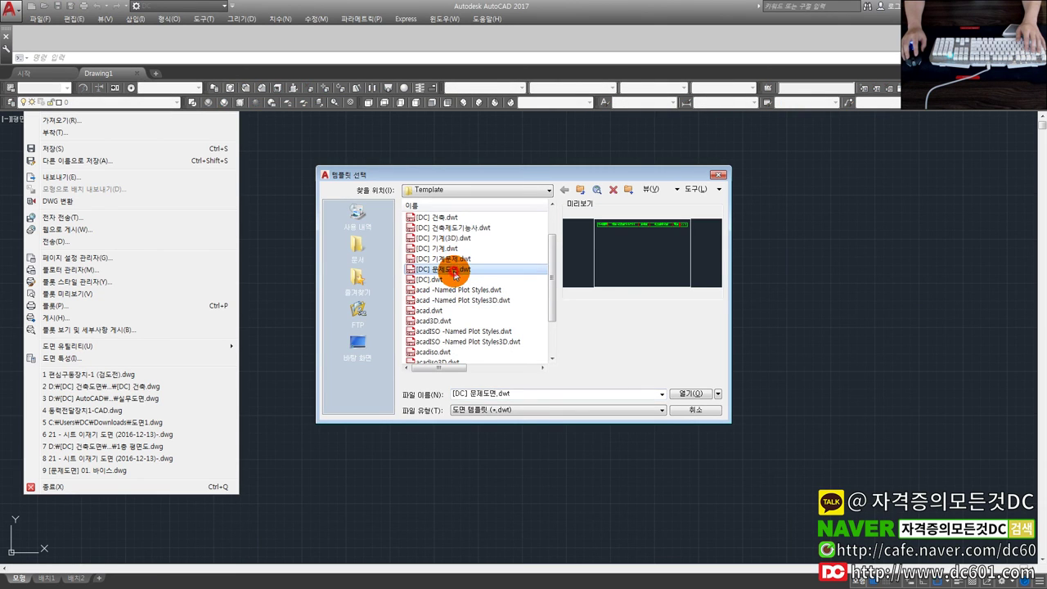
double_click(462, 238)
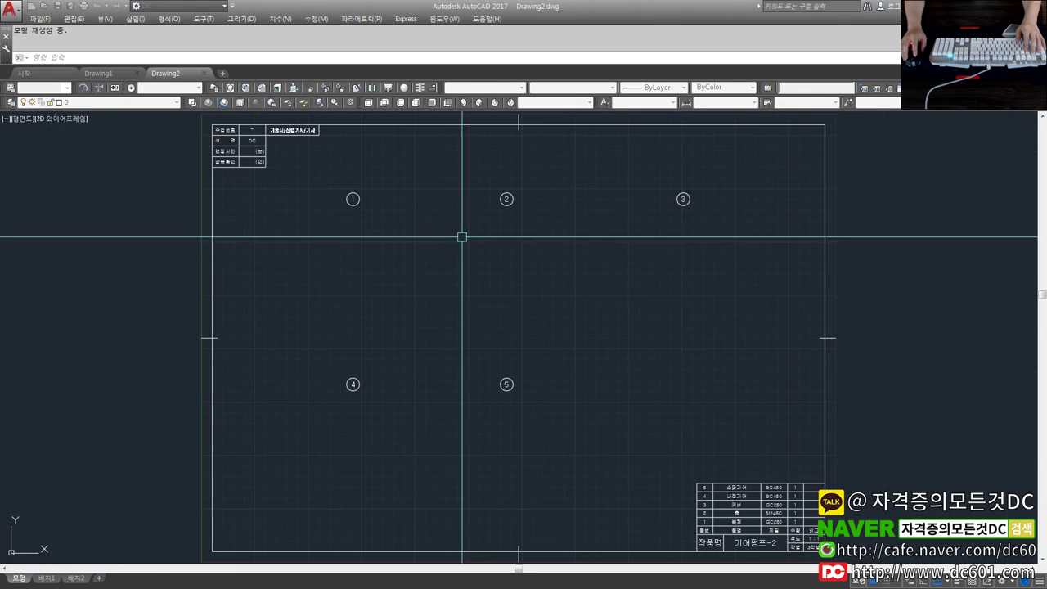
Create Drawing3 from the [DC] 기계(3D).dwt template and maximize its isometric viewport
left_click(39, 18)
left_click(460, 259)
key("ctrl+n")
left_click(456, 227)
double_click(454, 230)
left_click(638, 286)
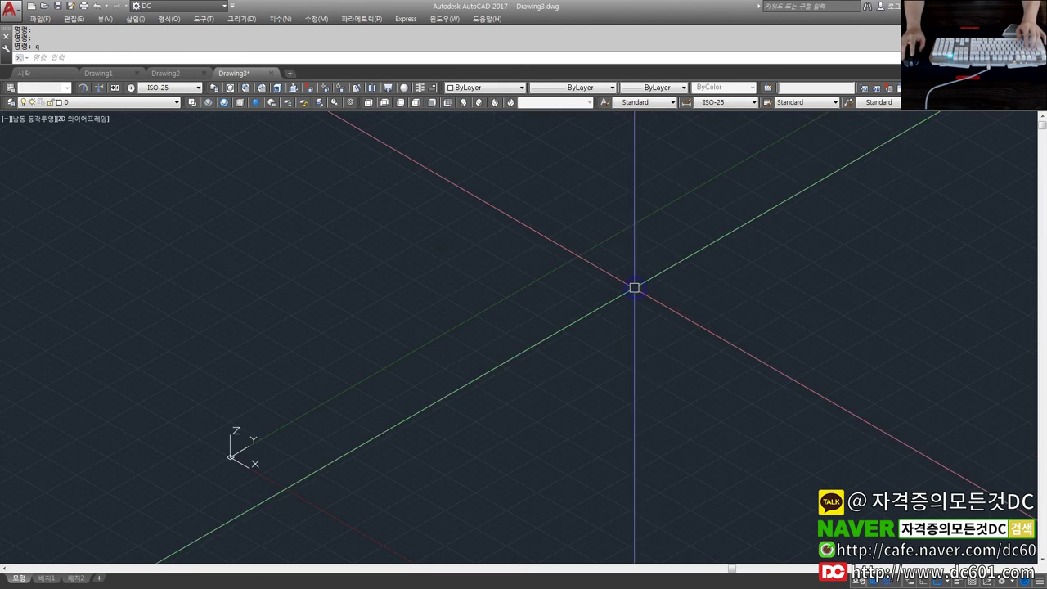
Draw a cube with BOX from the origin corner, opposite corner and height
type("bb")
key("Return")
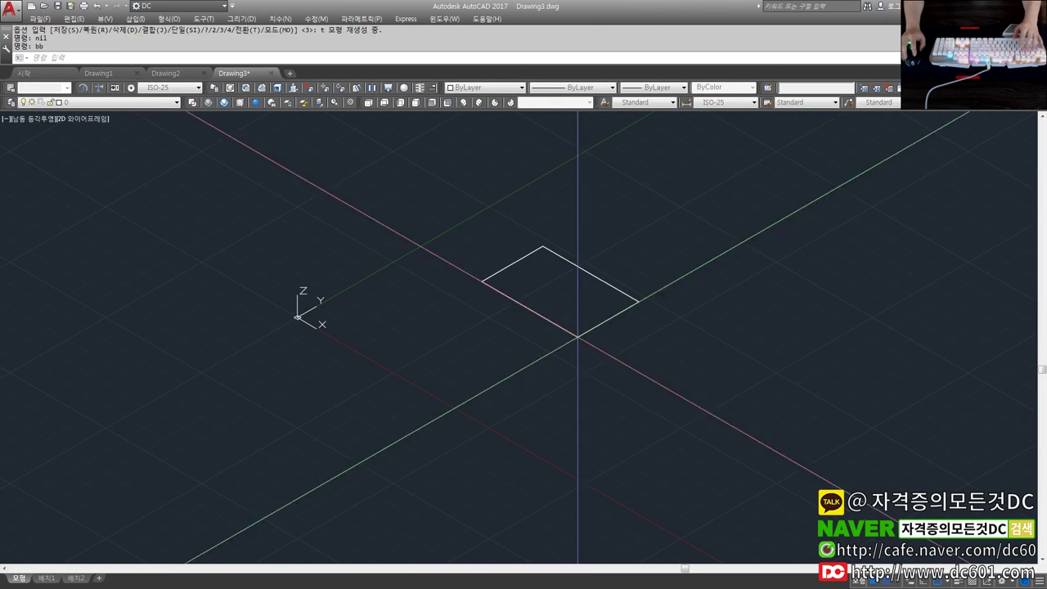
left_click(449, 298)
left_click(646, 303)
left_click(587, 279)
middle_click_drag(588, 279, 464, 324)
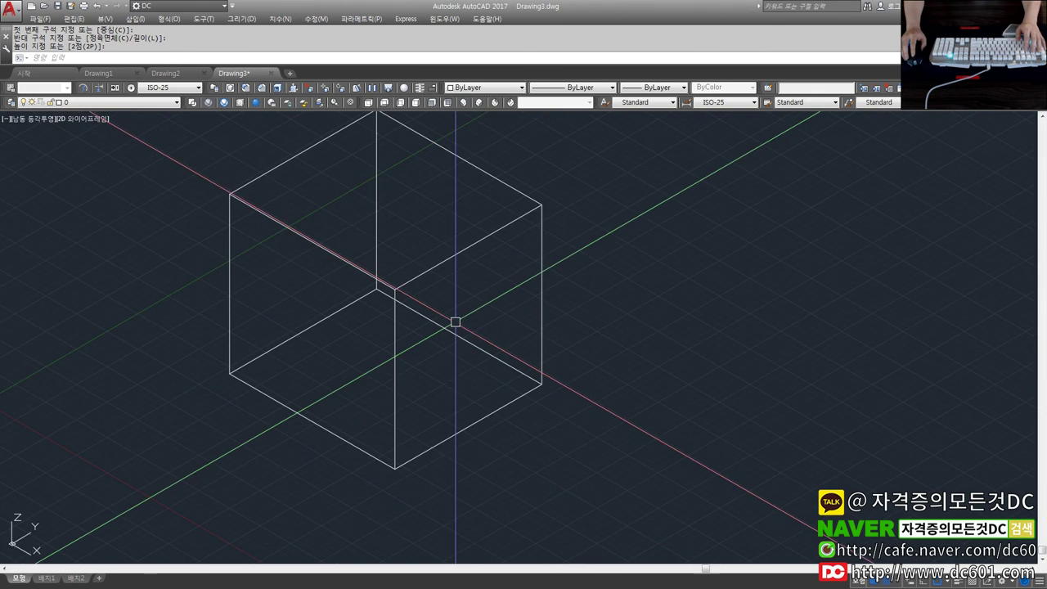
Apply the Gray shaded visual style with VSCURRENT and reframe the cube
type("vs")
key("Return")
type("g")
key("Return")
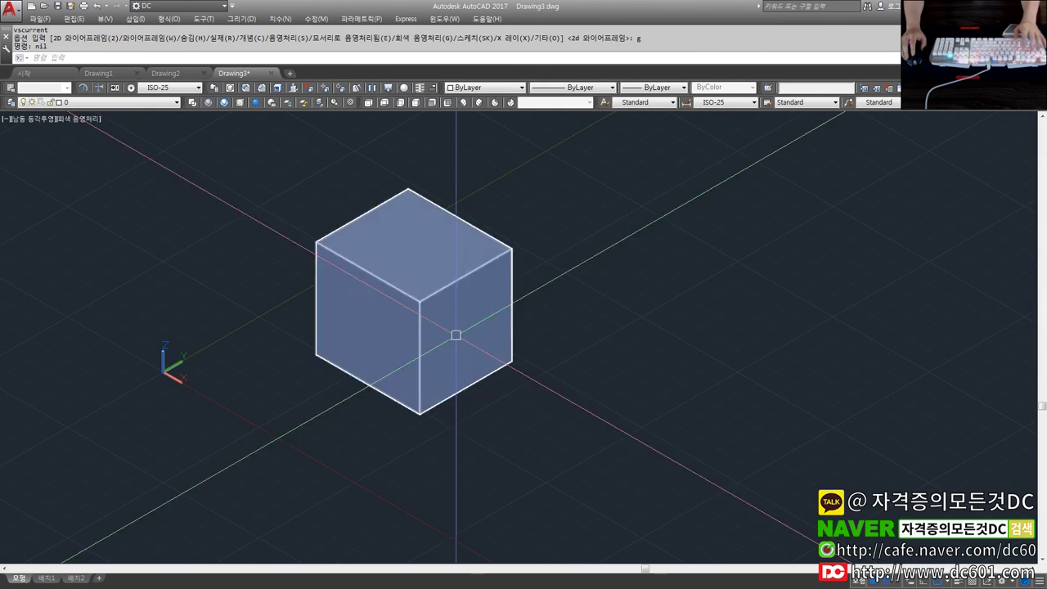
scroll(494, 300, "up", 3)
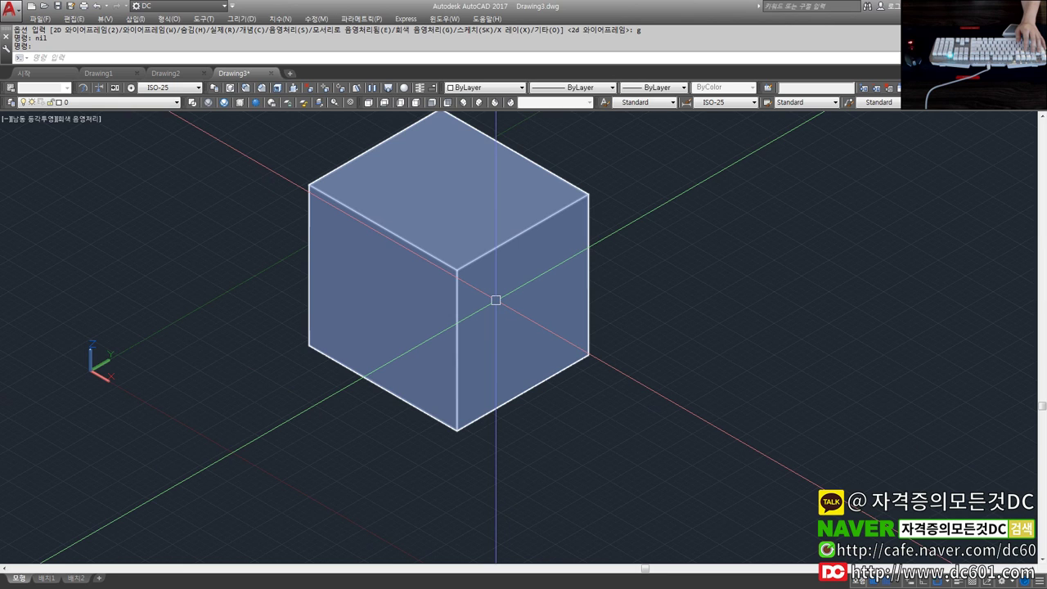
key("ctrl+1")
mouse_move(495, 290)
left_mouse_down()
mouse_move(551, 295)
mouse_move(544, 341)
mouse_move(473, 325)
mouse_move(569, 272)
left_mouse_up()
mouse_move(502, 282)
left_mouse_down()
mouse_move(539, 322)
mouse_move(177, 82)
left_mouse_up()
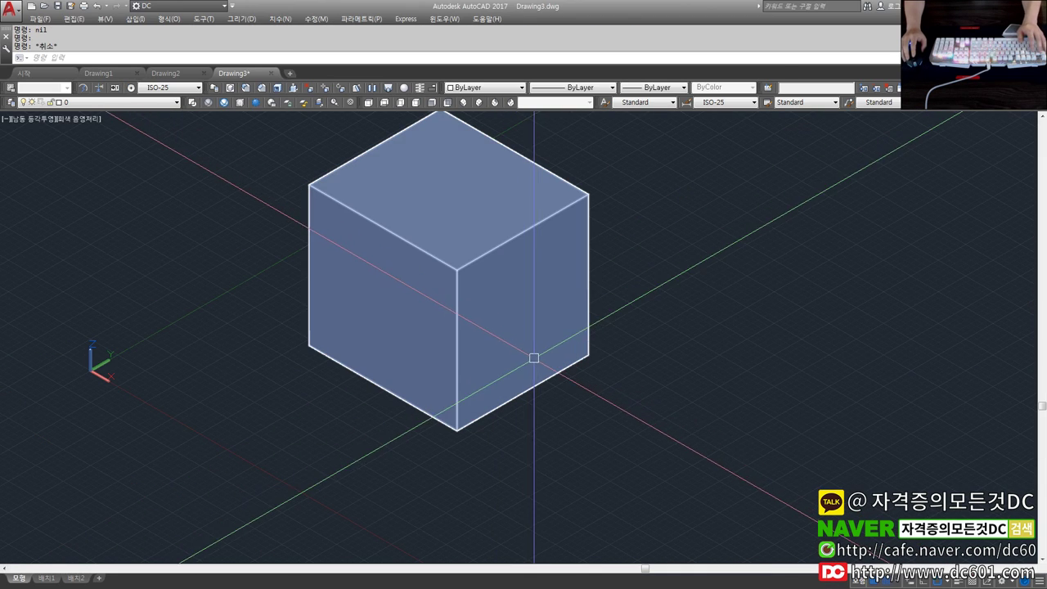
scroll(544, 353, "up", 2)
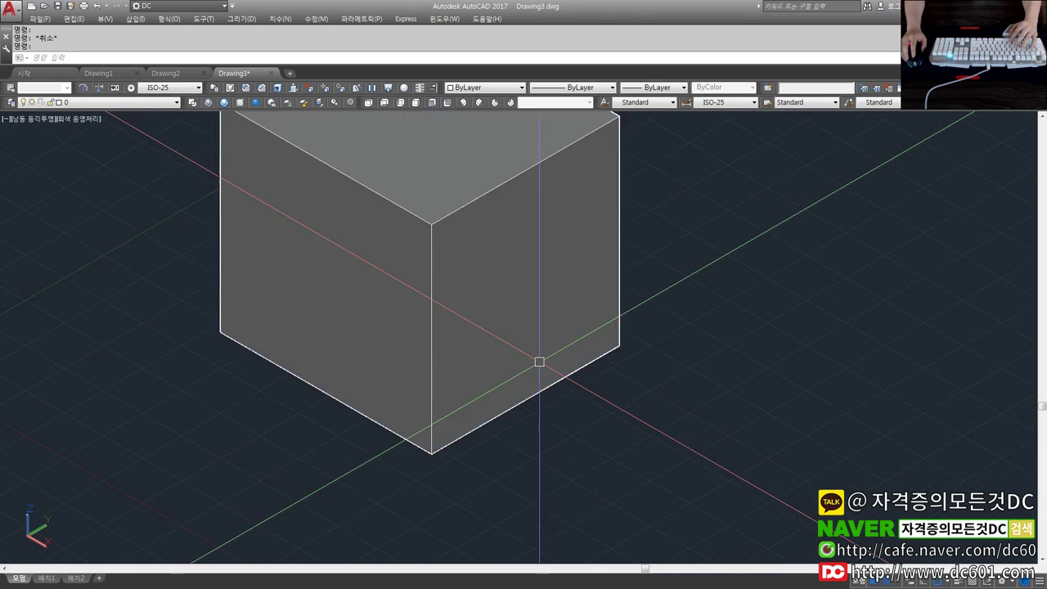
scroll(540, 357, "down", 2)
Cancel a second box, return to a single maximized isometric viewport, and enable Dynamic UCS
type("bb")
key("Return")
left_click(549, 374)
key("Escape")
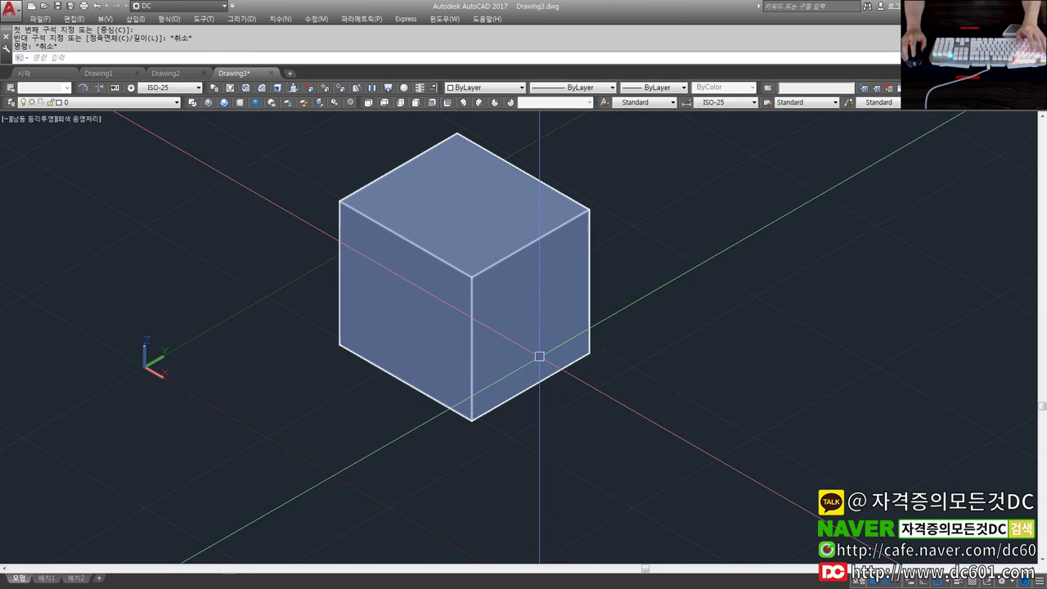
type("vv")
key("Return")
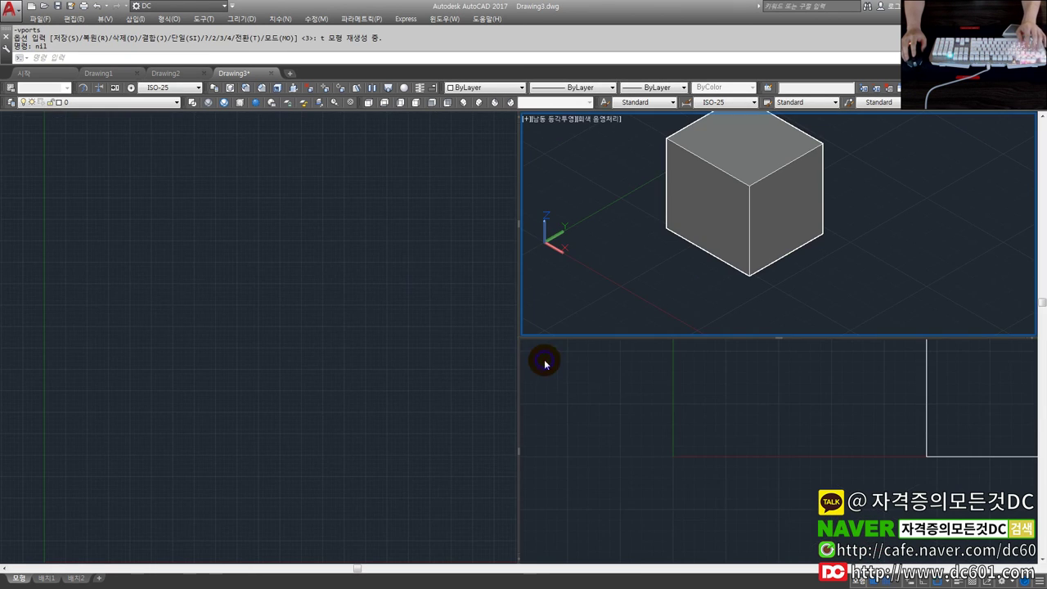
left_click(800, 273)
type("vv")
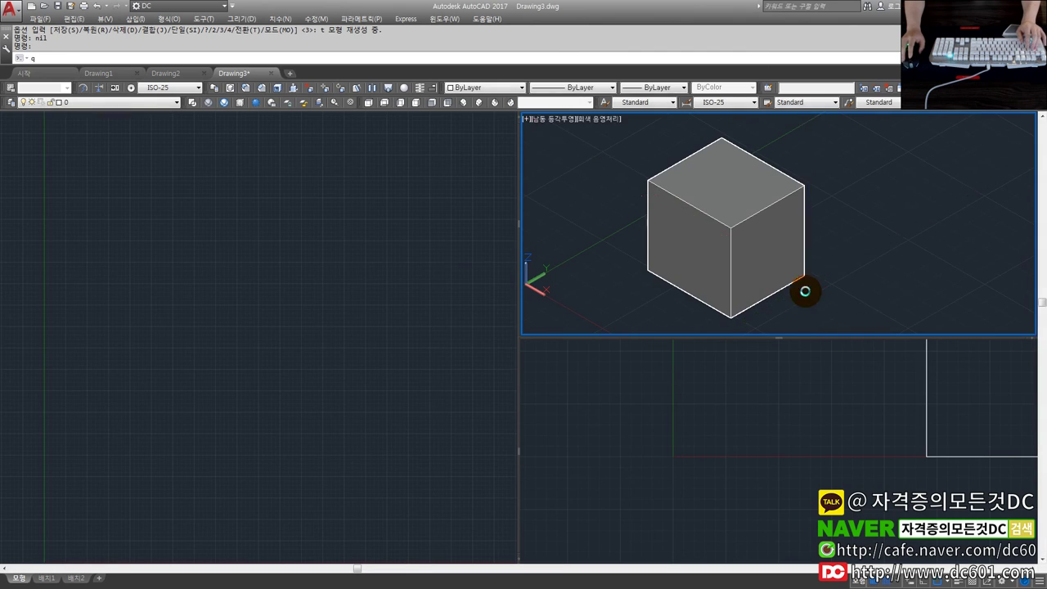
key("Return")
key("Escape")
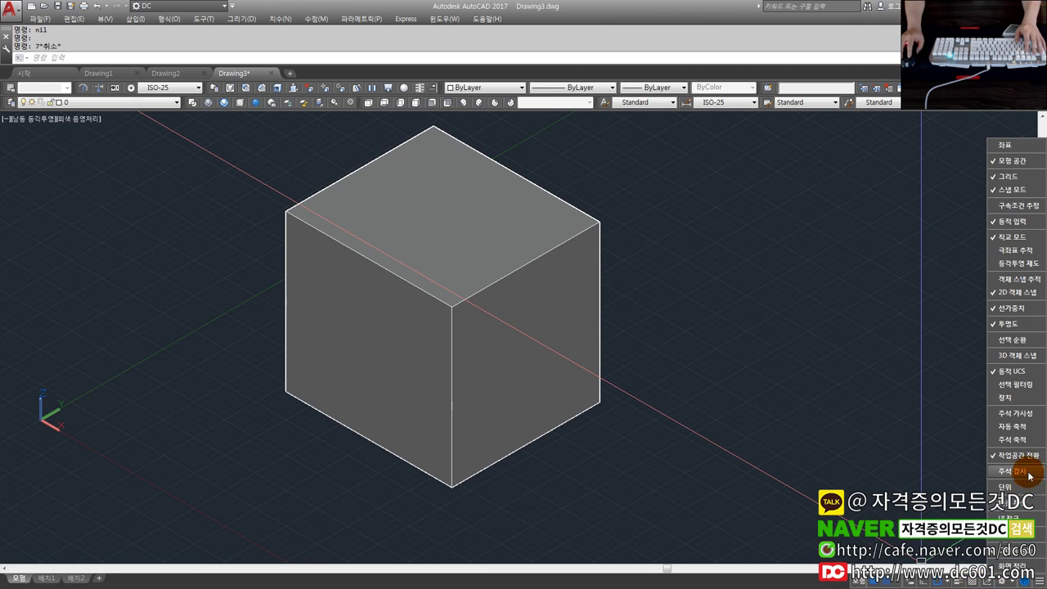
left_click(1022, 374)
Draw a circle centred on the cube's right face
key("F6")
left_click(680, 426)
key("Escape")
type("c")
key("Return")
left_click(537, 371)
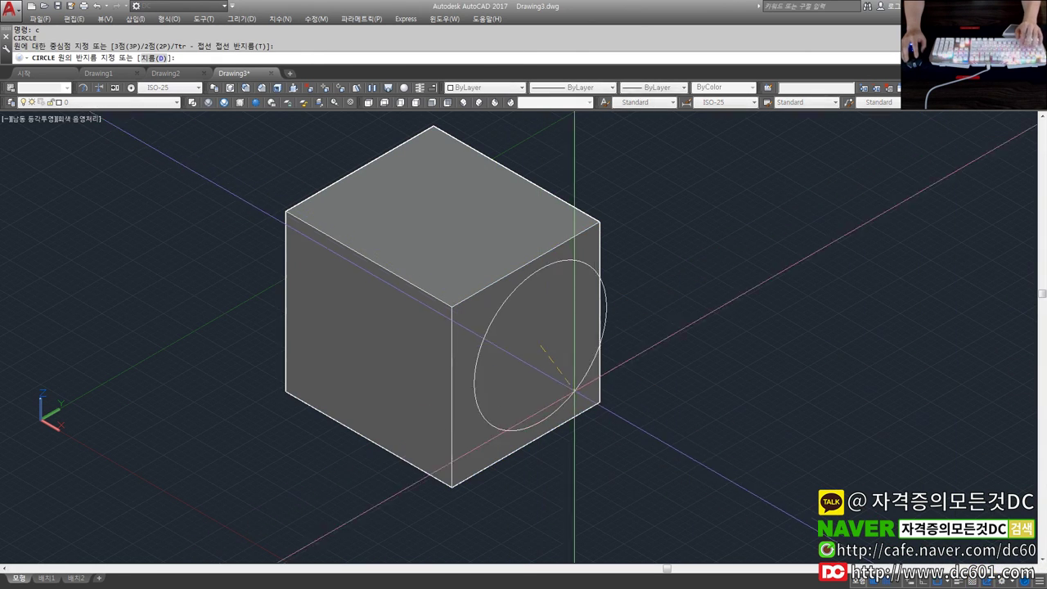
key("Escape")
middle_click_drag(564, 358, 629, 370)
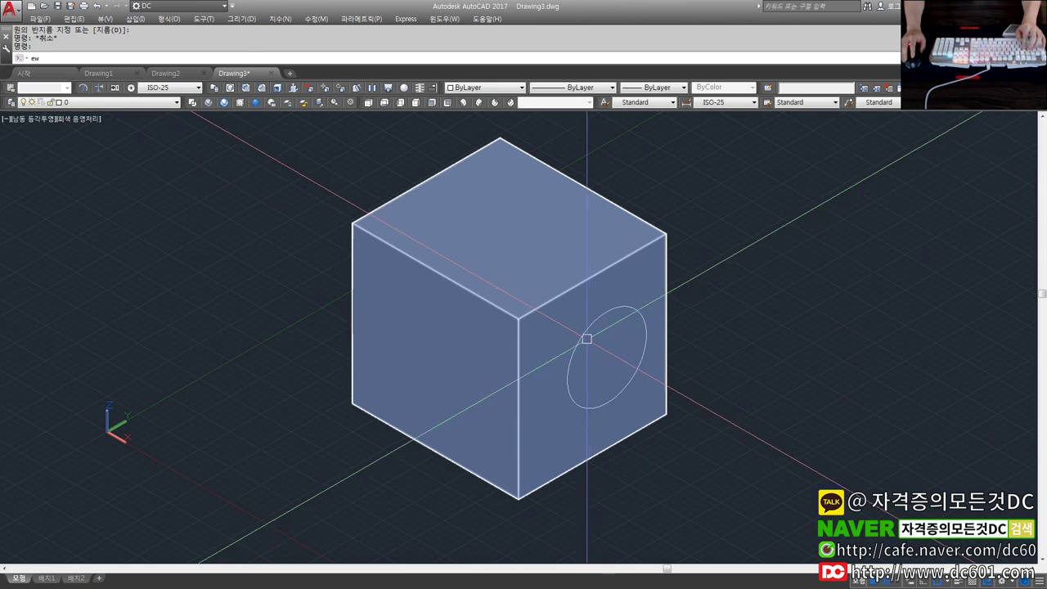
Extrude the circle through the cube to form a cylinder
type("ext")
key("Return")
left_click(584, 330)
key("Return")
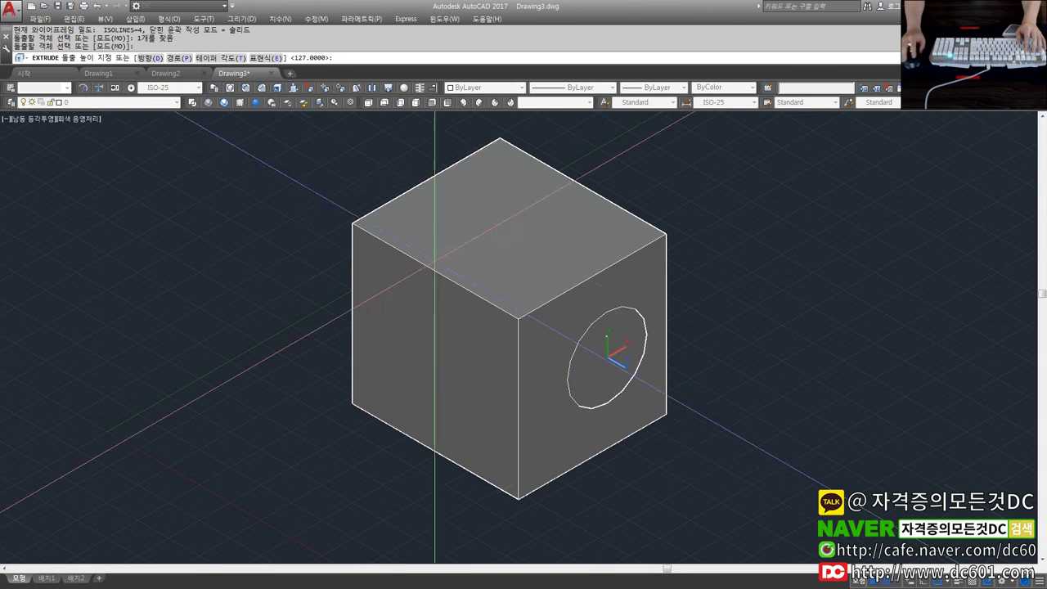
left_click(275, 214)
key("Escape")
Subtract the cylinder from the cube to check the hole, then undo the subtraction
type("su")
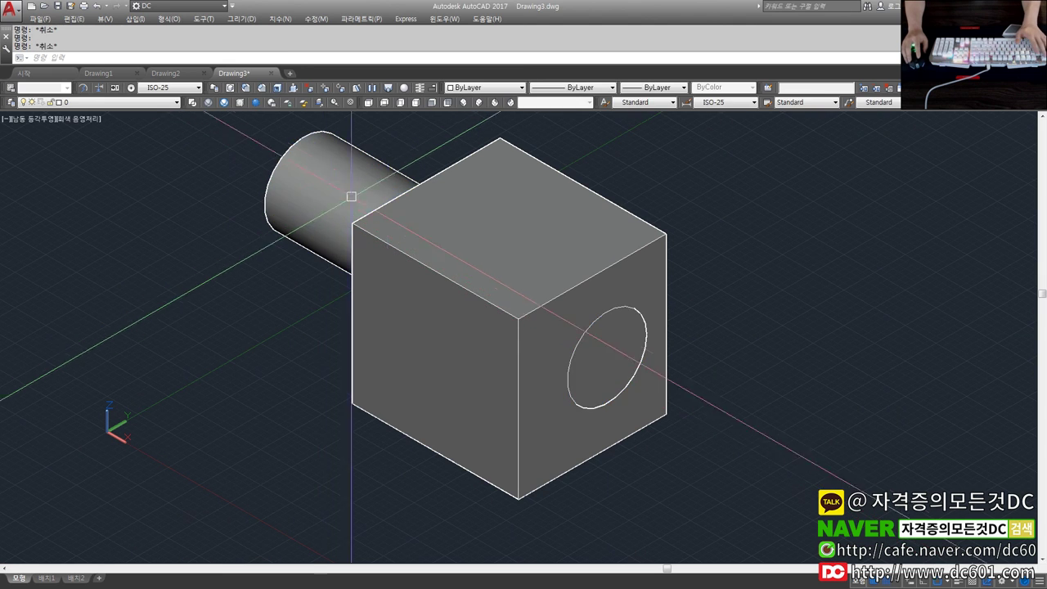
key("Return")
left_click(450, 186)
key("Return")
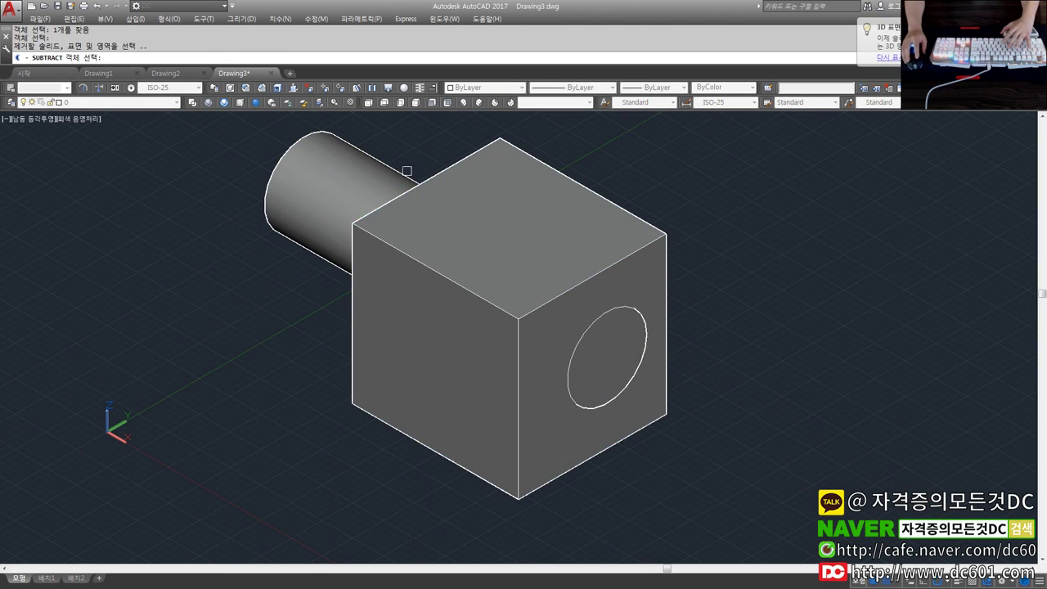
left_click(409, 169)
key("Return")
middle_click_drag(379, 171, 644, 328, "shift")
key("ctrl+z")
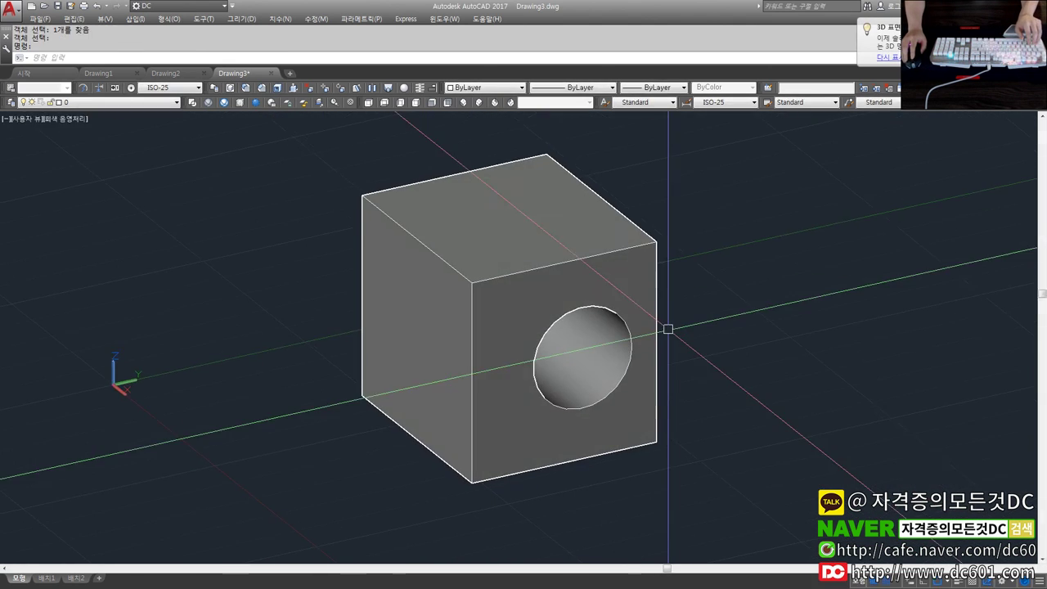
key("ctrl+z")
key("ctrl+z")
left_click(709, 346)
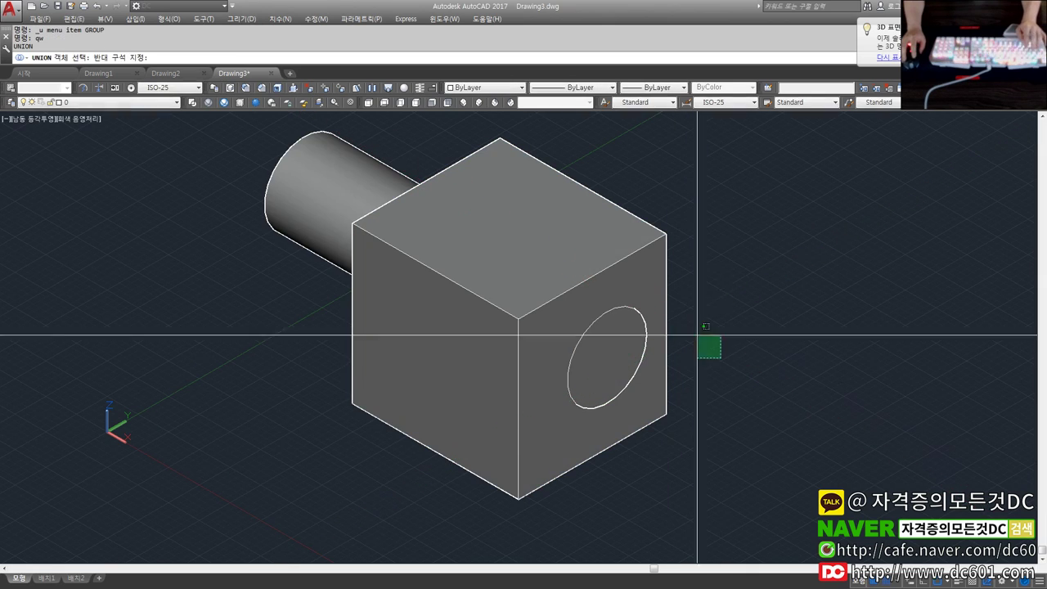
left_click(519, 297)
middle_click_drag(519, 297, 623, 323, "shift")
key("ctrl+z")
key("ctrl+z")
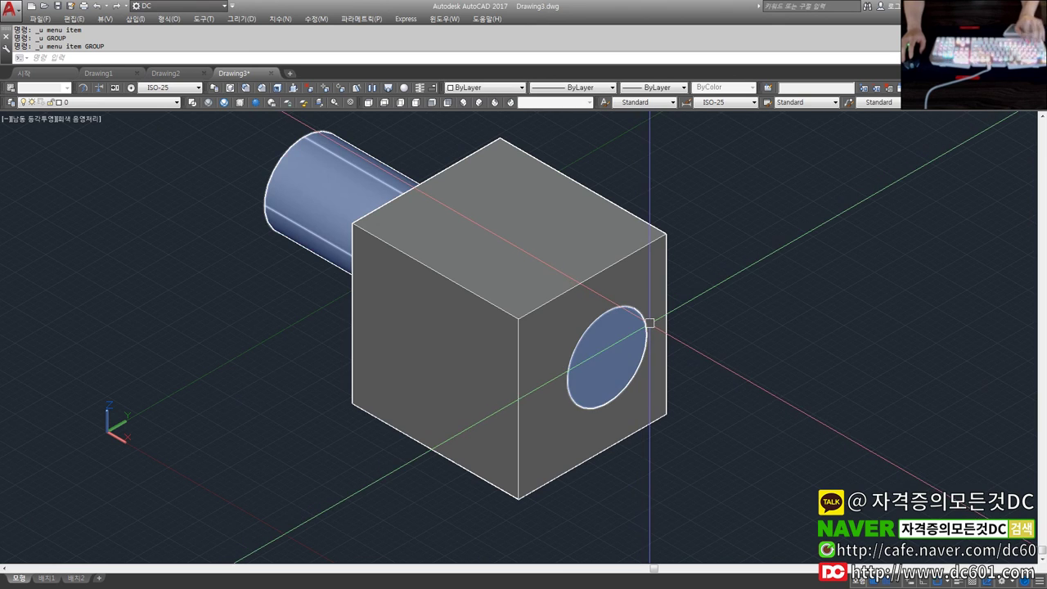
type("in")
key("Return")
left_click(692, 343)
left_click(430, 229)
key("Return")
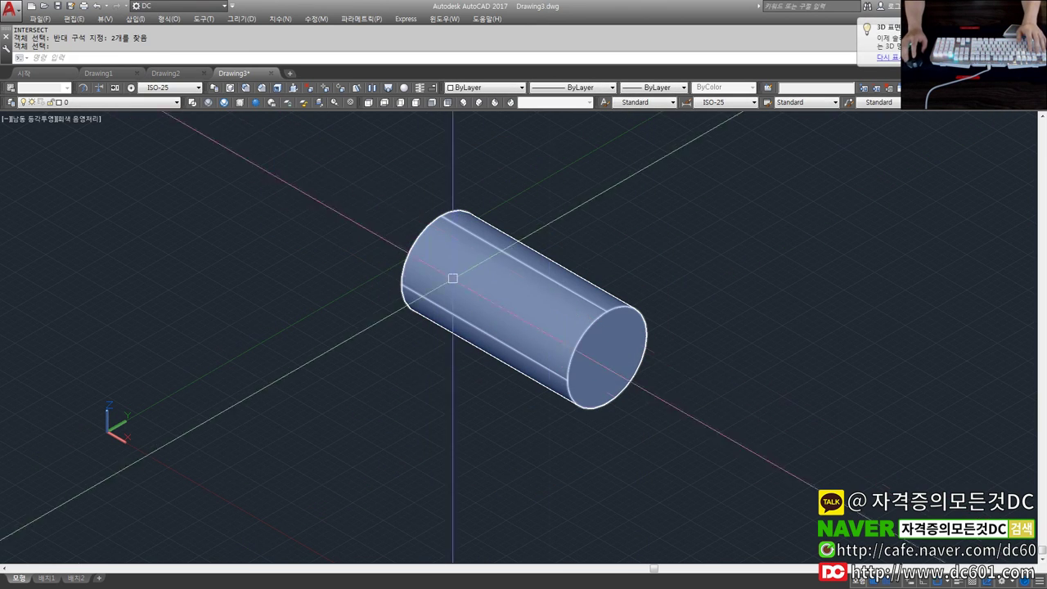
key("ctrl+z")
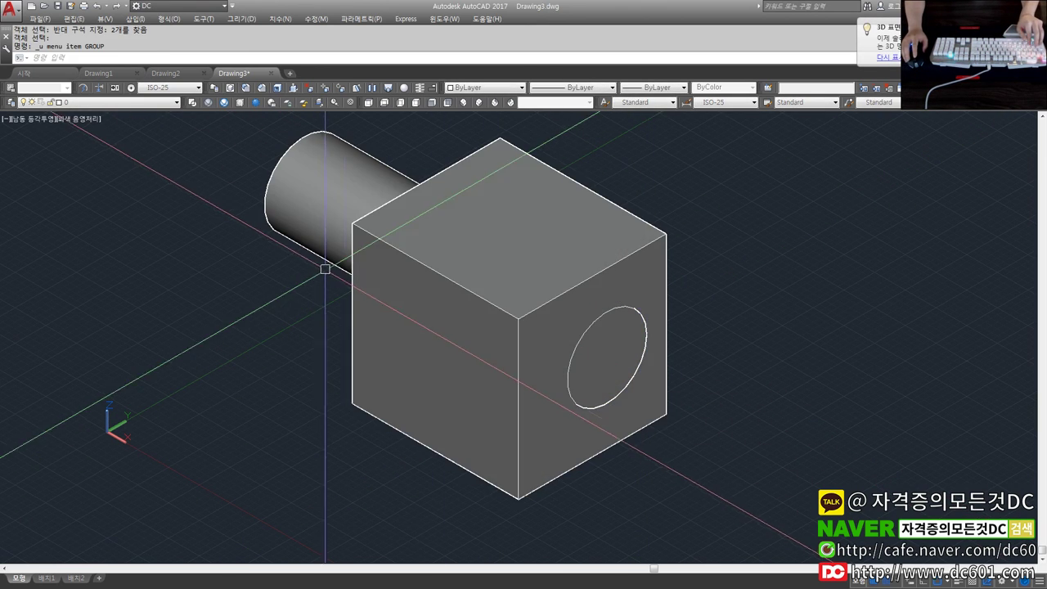
key("Escape")
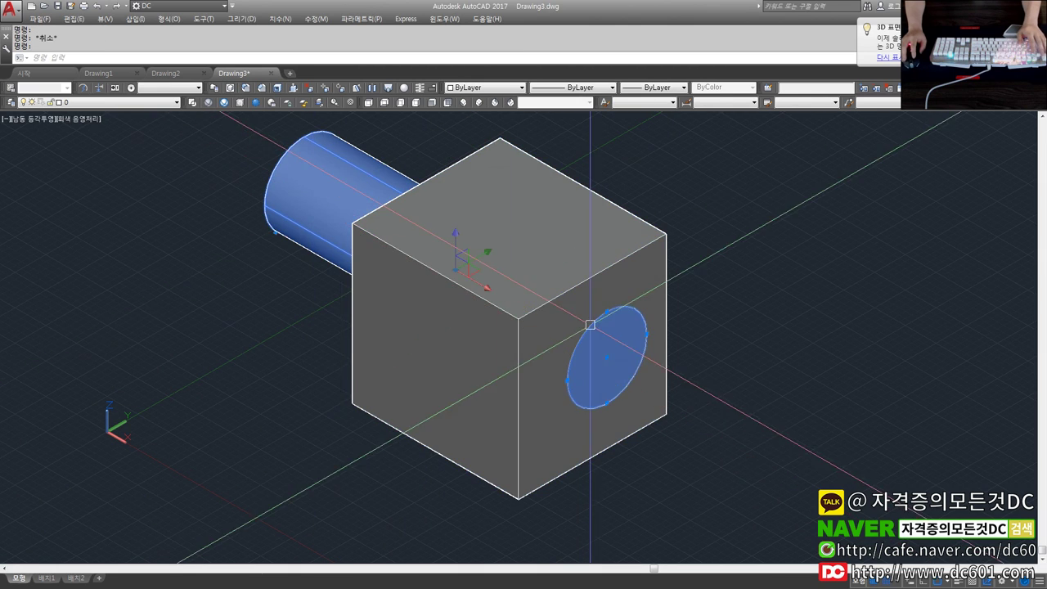
key("Escape")
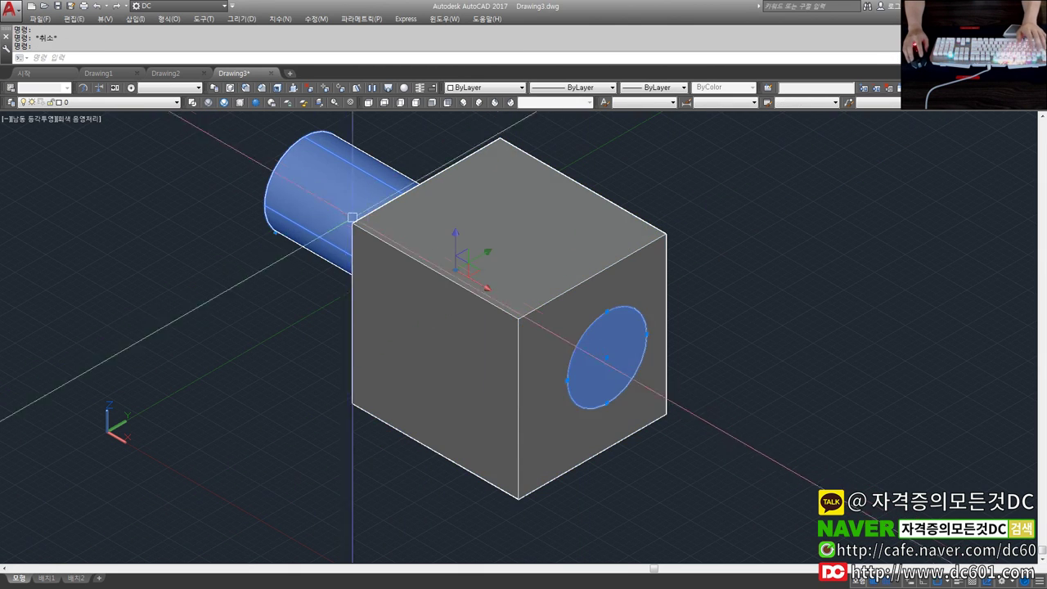
left_click(420, 269)
key("Escape")
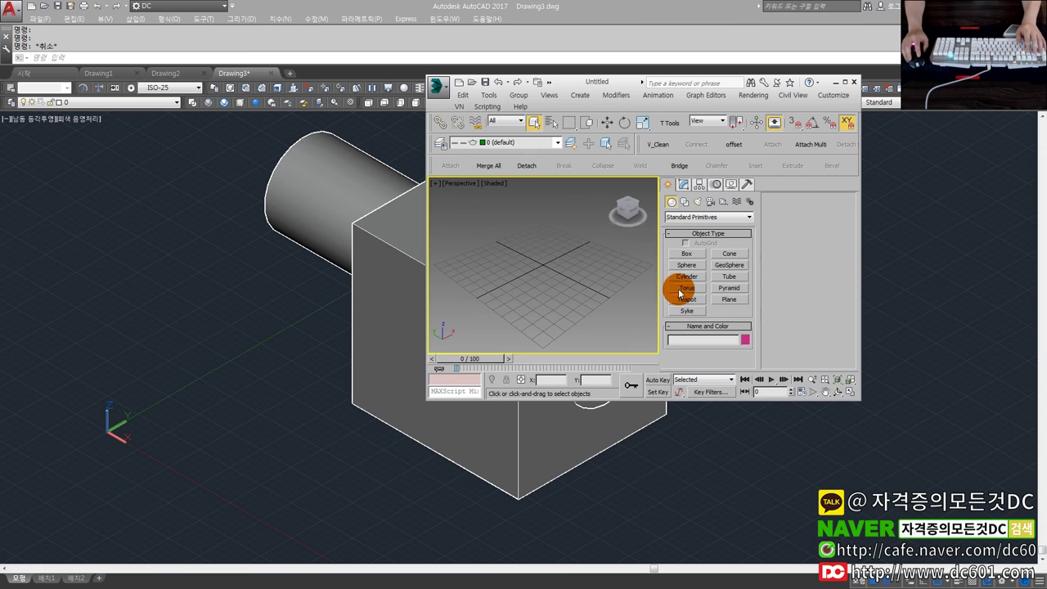
Maximize 3ds Max and create a box with a sphere overlapping it
left_click(845, 85)
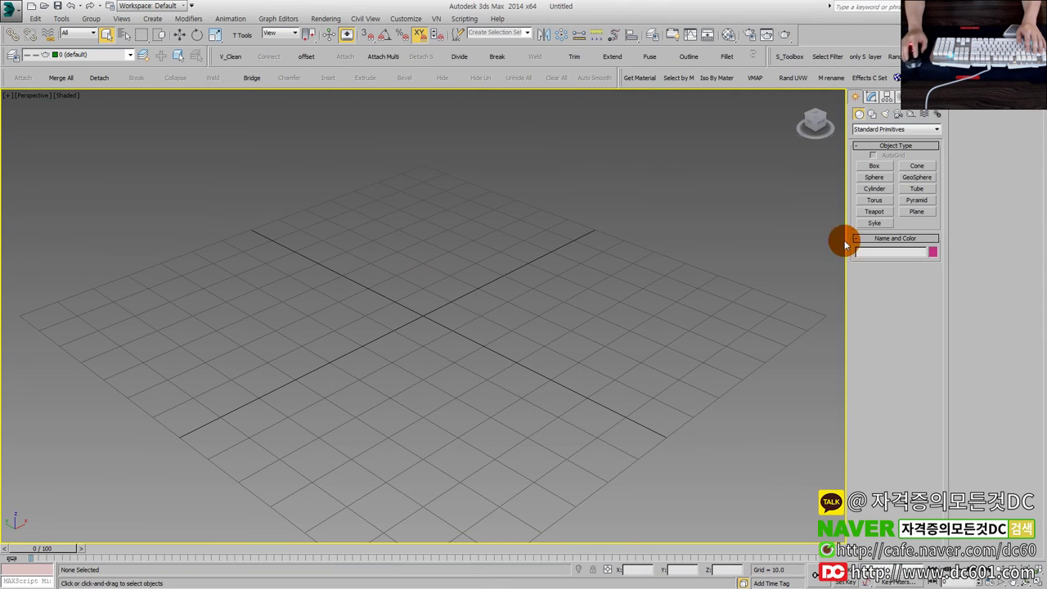
left_click(874, 166)
left_click_drag(462, 327, 448, 382)
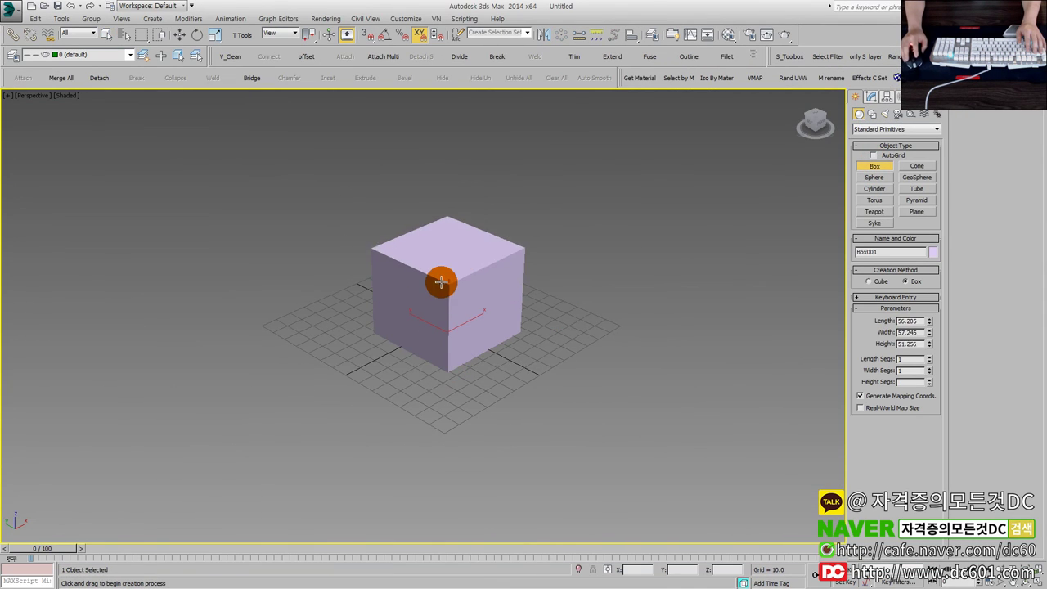
left_click(485, 252)
left_click(882, 178)
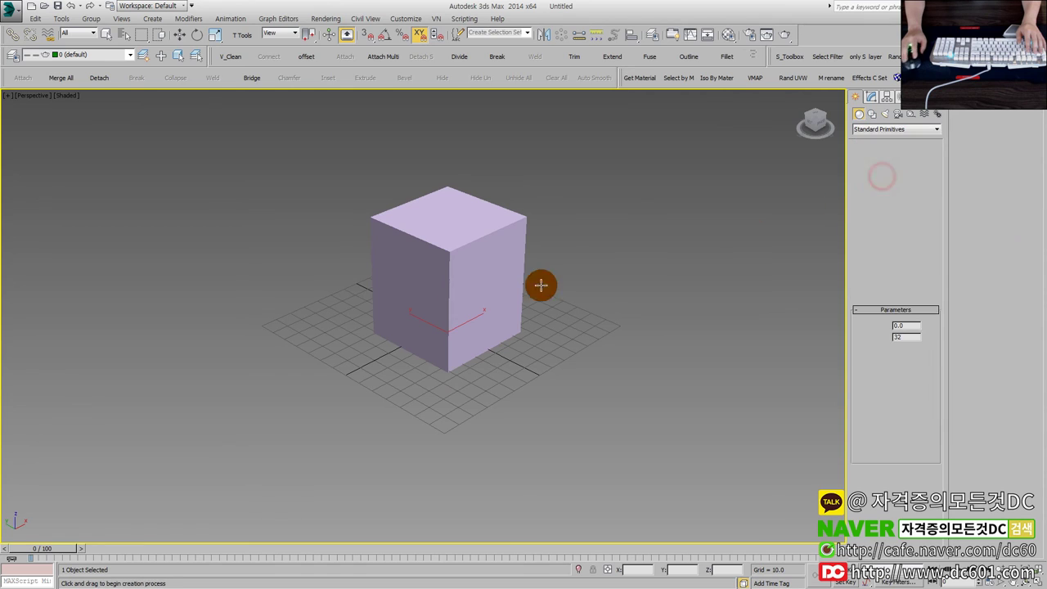
left_click_drag(441, 335, 488, 375)
right_click(487, 375)
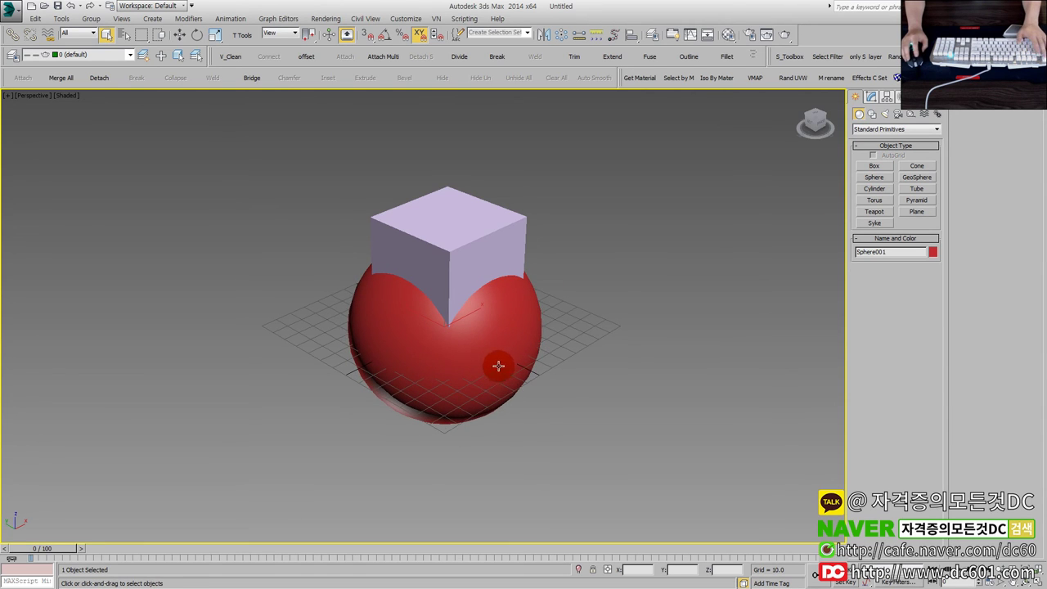
middle_click_drag(496, 365, 523, 393)
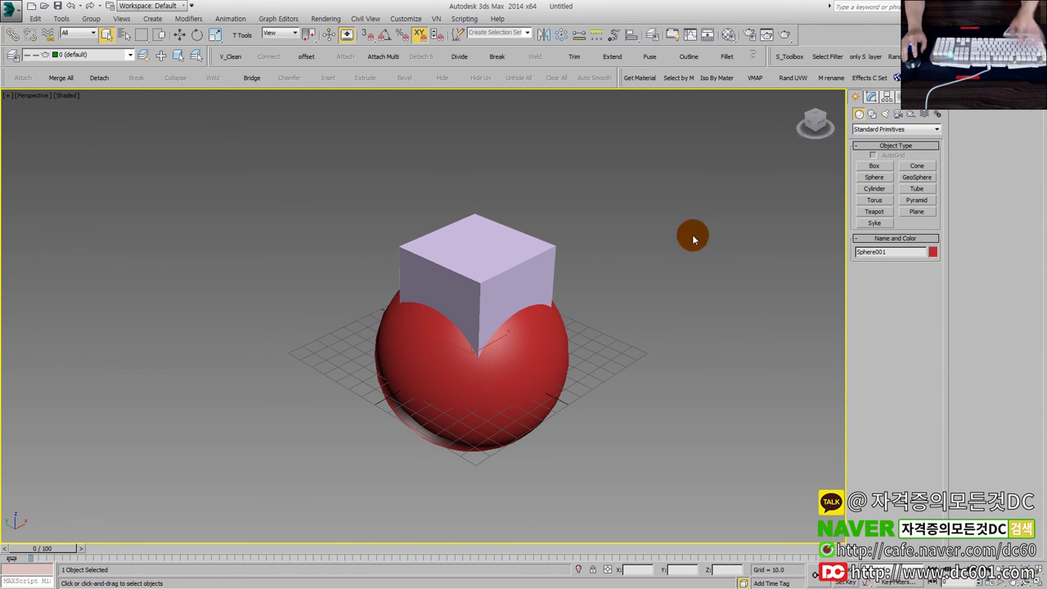
Show edged faces and convert the sphere into a ProBoolean compound object
left_click(871, 97)
left_click(855, 97)
right_click(507, 395)
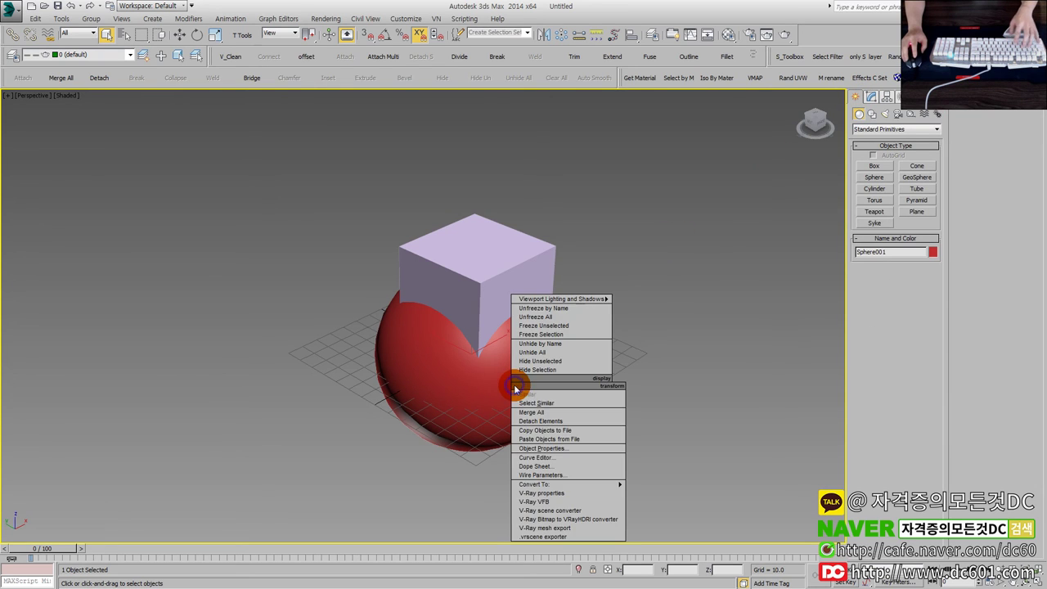
key("F4")
key("Tab")
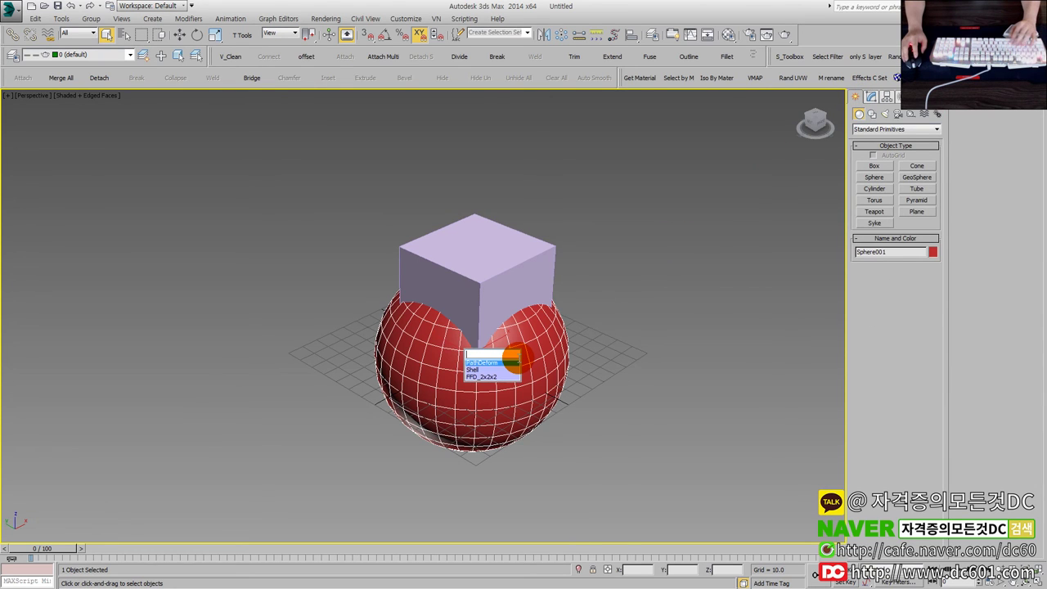
type("p")
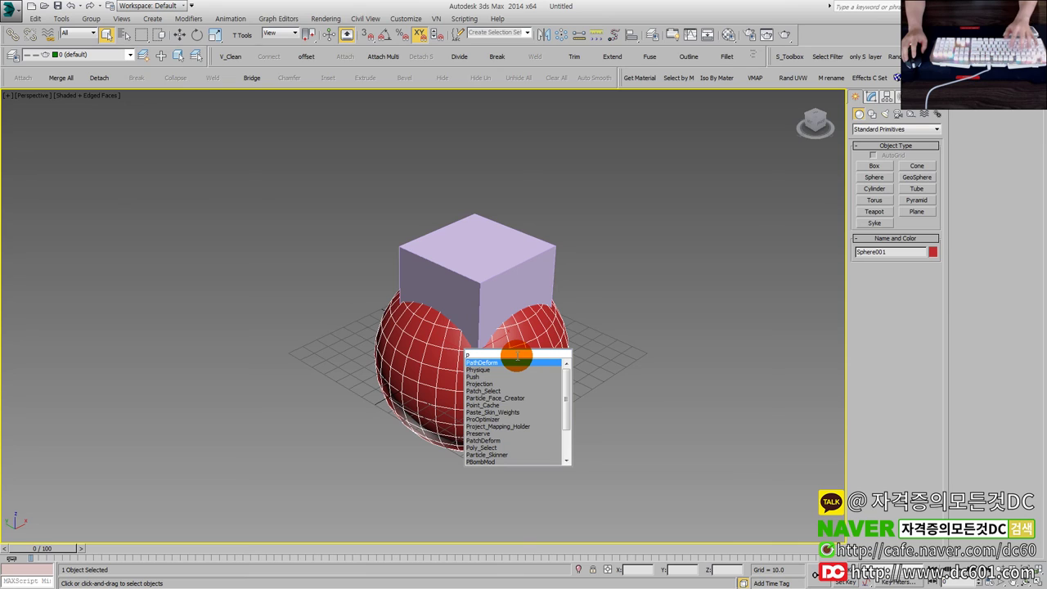
type("ro")
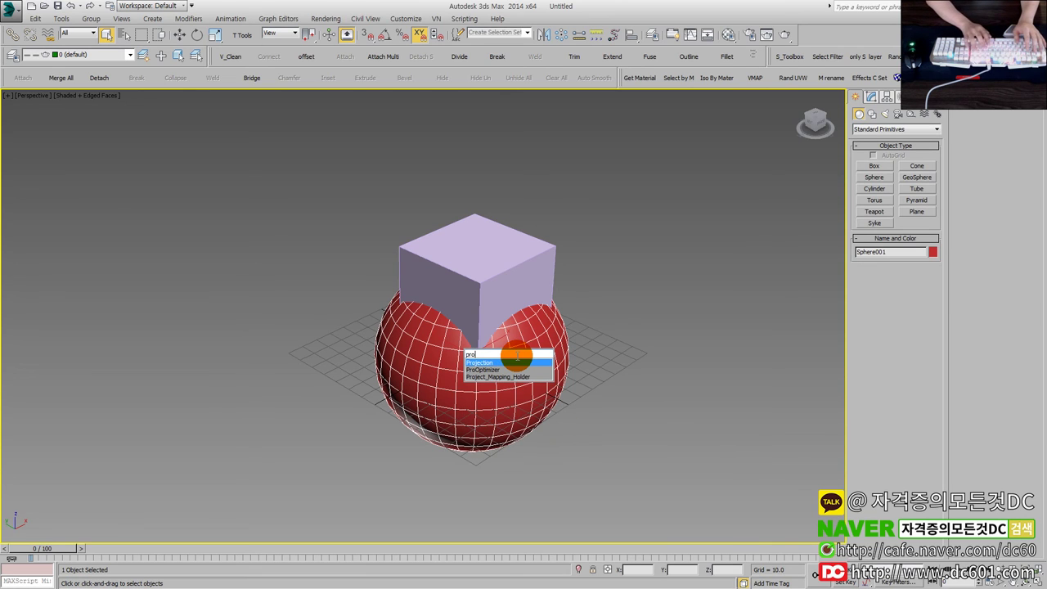
key("Escape")
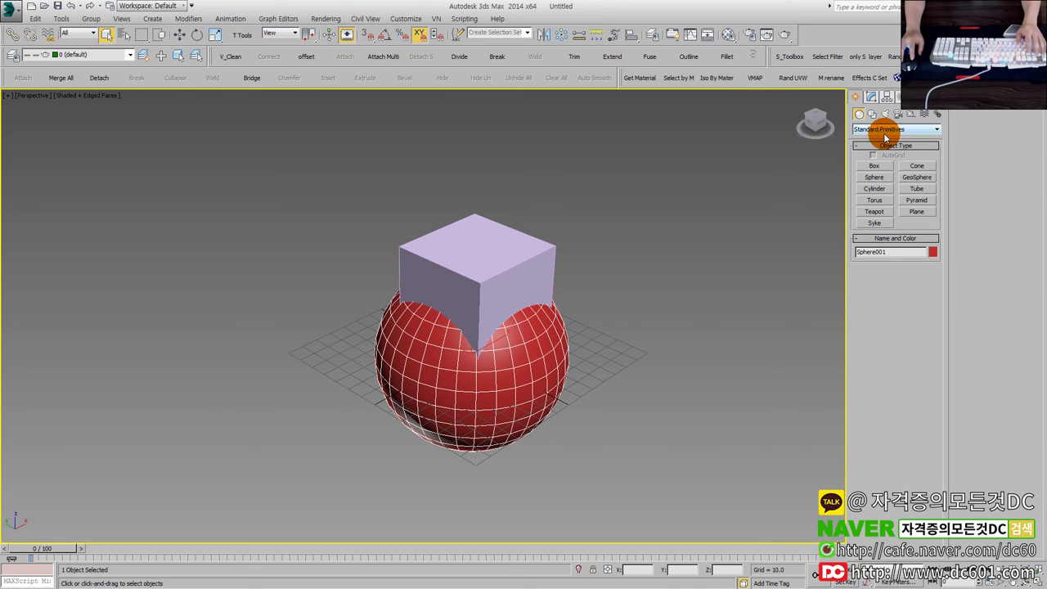
left_click(884, 129)
left_click(883, 153)
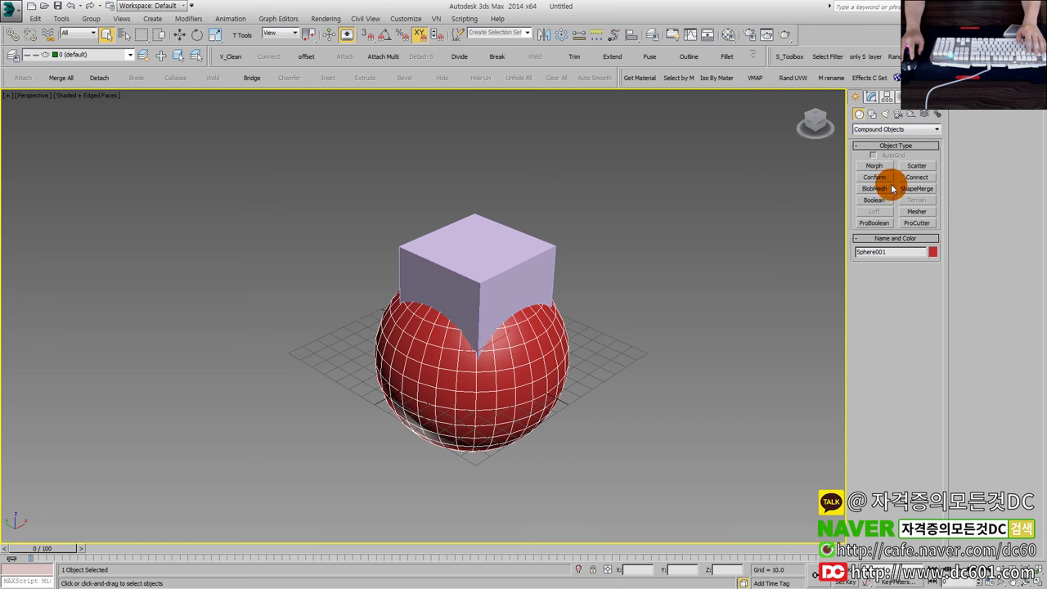
left_click(880, 223)
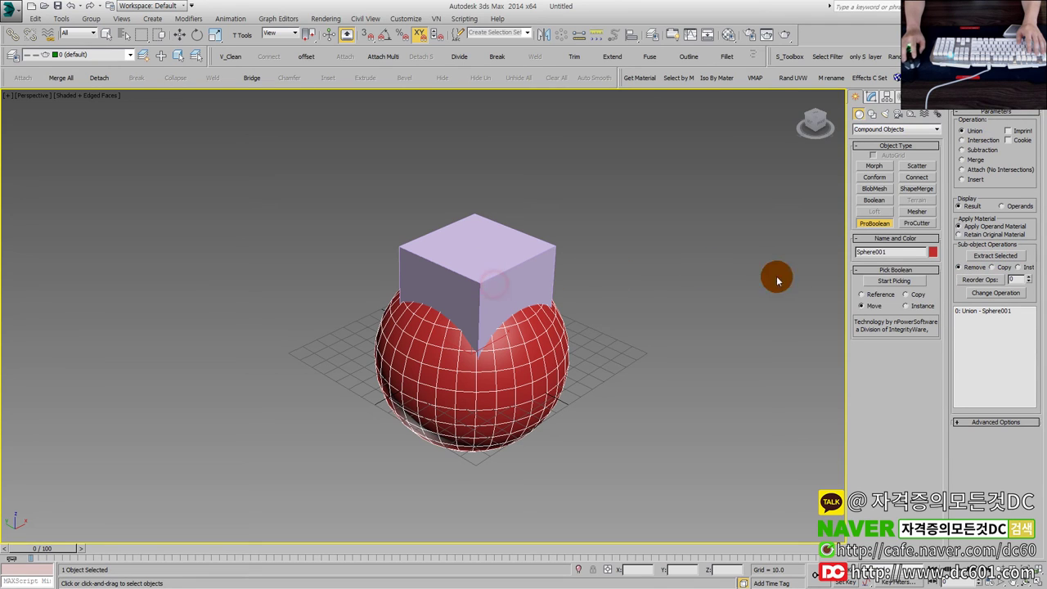
Reselect the sphere and intersect it with the box via ProBoolean
middle_click_drag(584, 343, 578, 355)
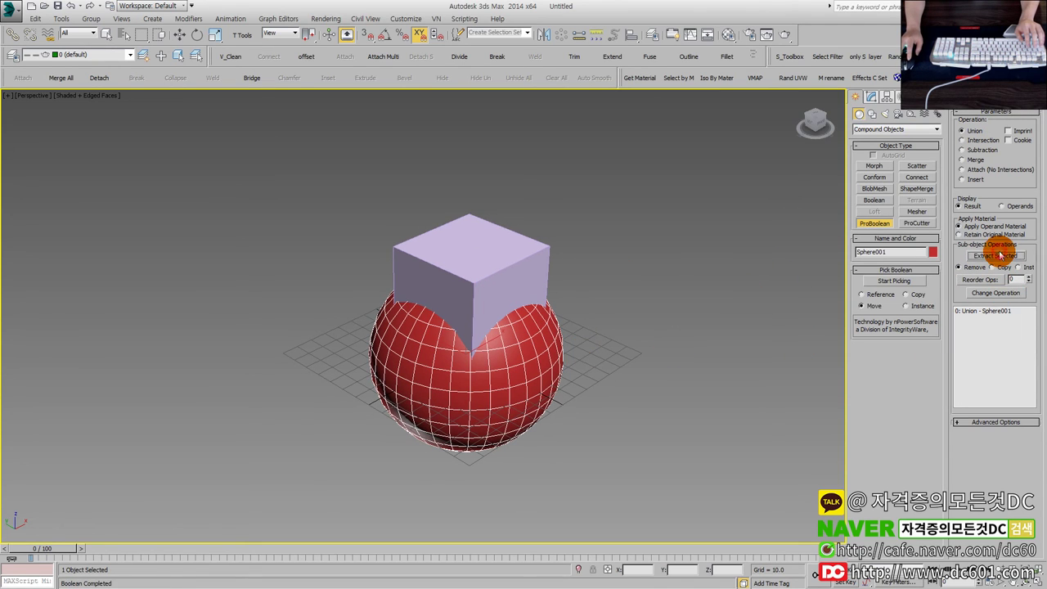
right_click(666, 300)
mouse_move(677, 304)
middle_mouse_down("alt")
mouse_move(565, 310)
mouse_move(514, 323)
mouse_move(481, 350)
middle_mouse_up("alt")
left_click(556, 314)
left_click(480, 350)
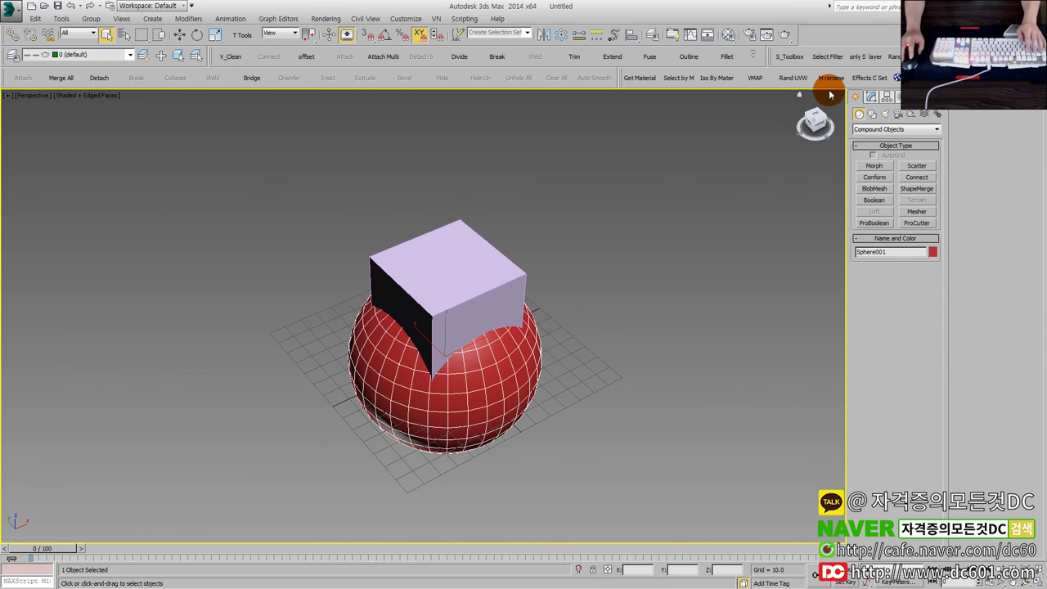
left_click(871, 96)
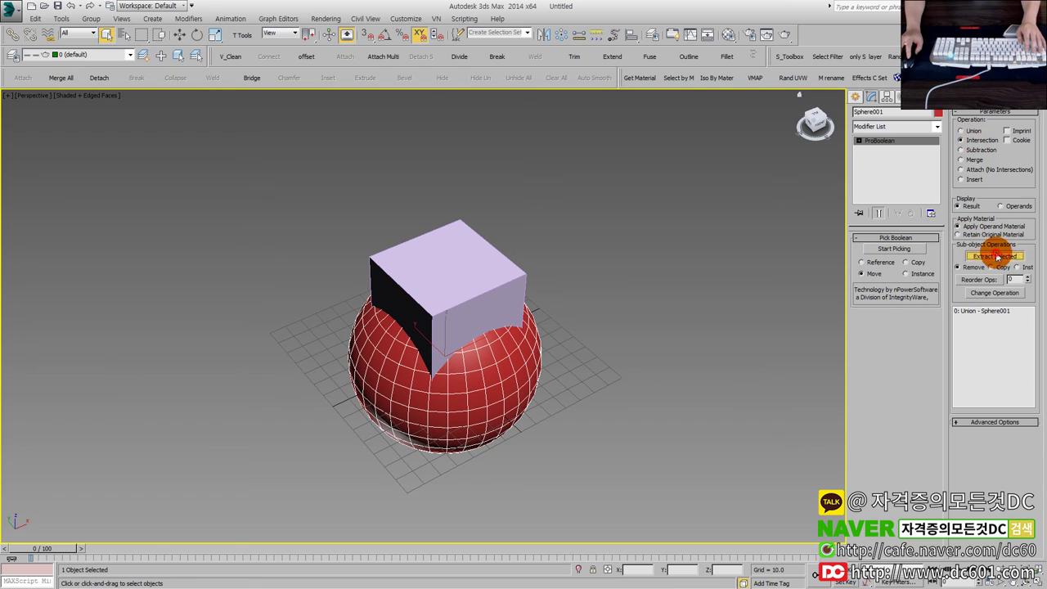
left_click(500, 292)
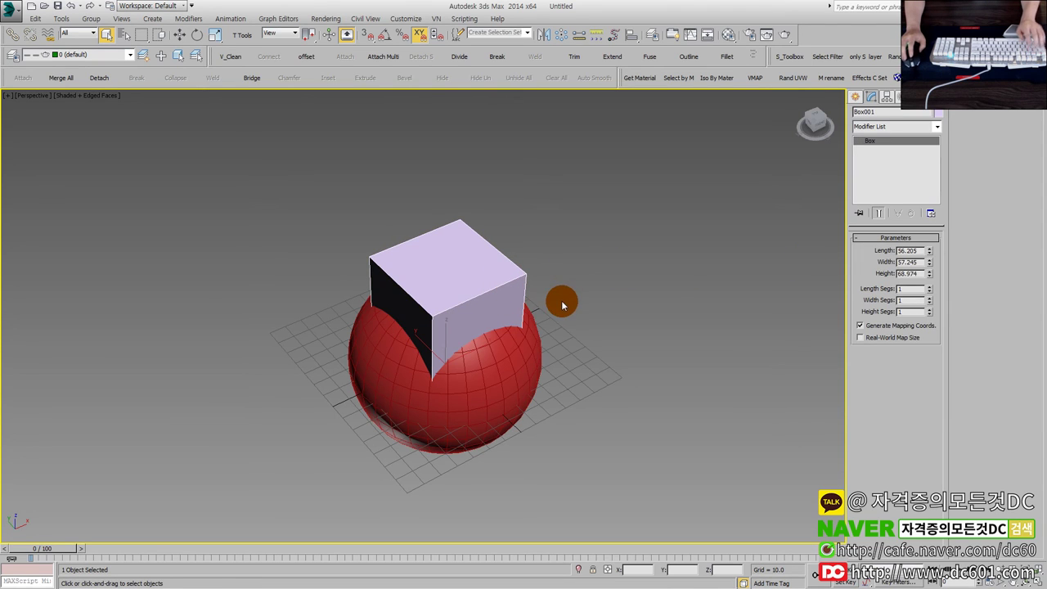
left_click(534, 331)
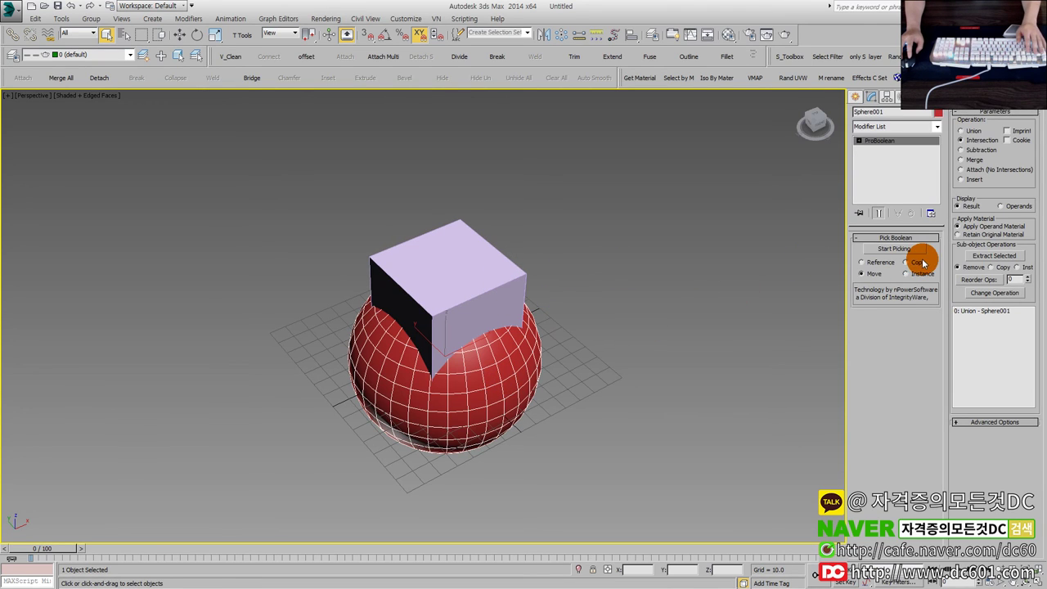
left_click(446, 309)
Undo the intersection, then preview a Union of sphere and box and undo it
mouse_move(491, 317)
middle_mouse_down("alt")
mouse_move(547, 252)
mouse_move(492, 281)
middle_mouse_up("alt")
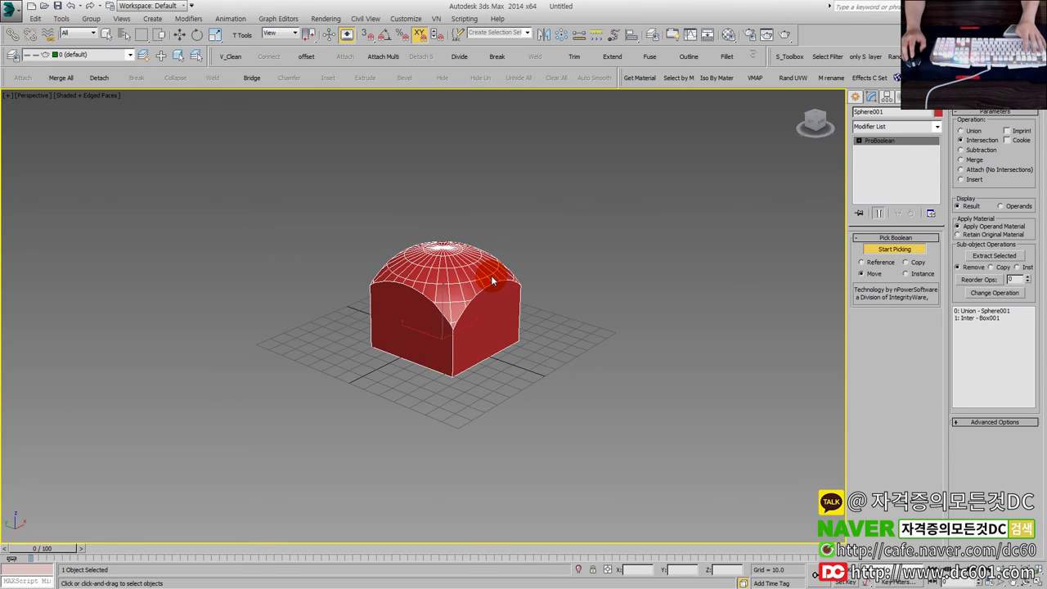
scroll(447, 256, "up", 4)
key("ctrl+z")
left_click(967, 135)
left_click(509, 246)
mouse_move(504, 257)
middle_mouse_down("alt")
mouse_move(617, 227)
mouse_move(630, 253)
mouse_move(609, 278)
middle_mouse_up("alt")
key("ctrl+z")
Preview a Subtraction of the box from the sphere, then undo it
left_click(961, 150)
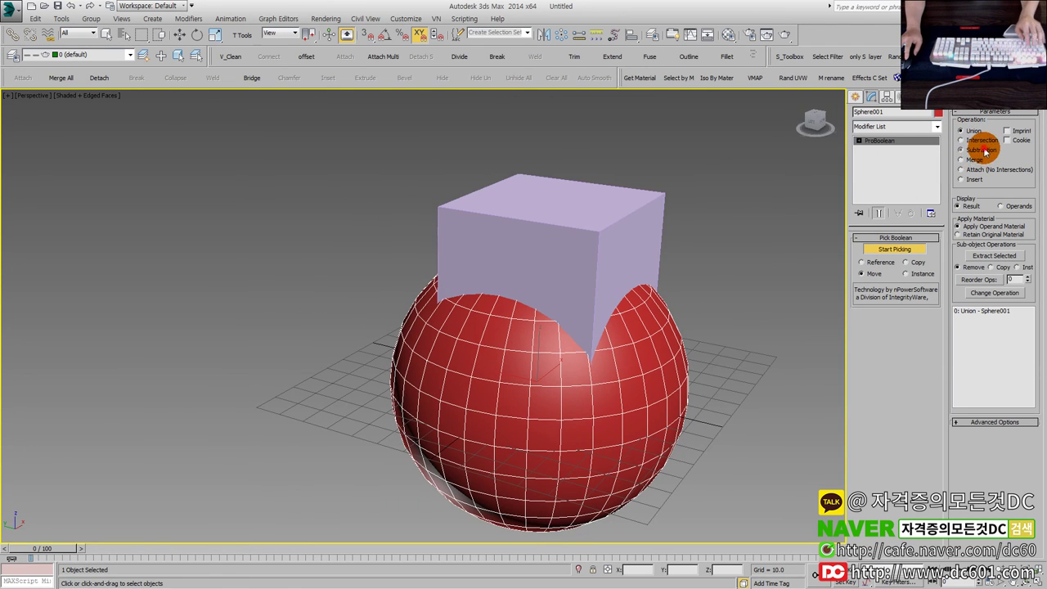
left_click(614, 240)
mouse_move(651, 263)
middle_mouse_down("alt")
mouse_move(644, 299)
mouse_move(446, 306)
mouse_move(501, 288)
middle_mouse_up("alt")
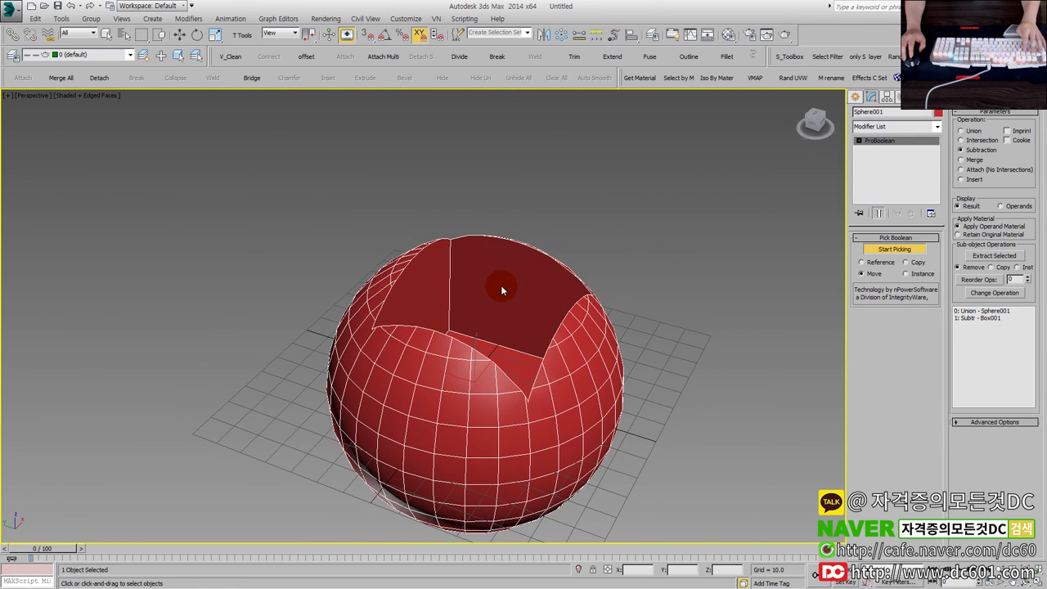
key("ctrl+z")
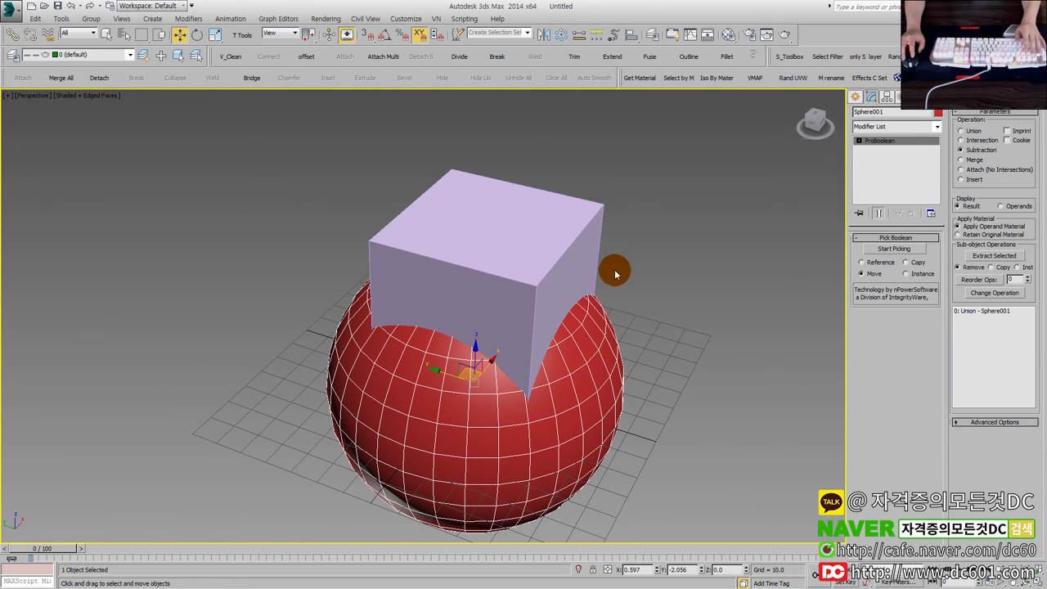
left_click(602, 326)
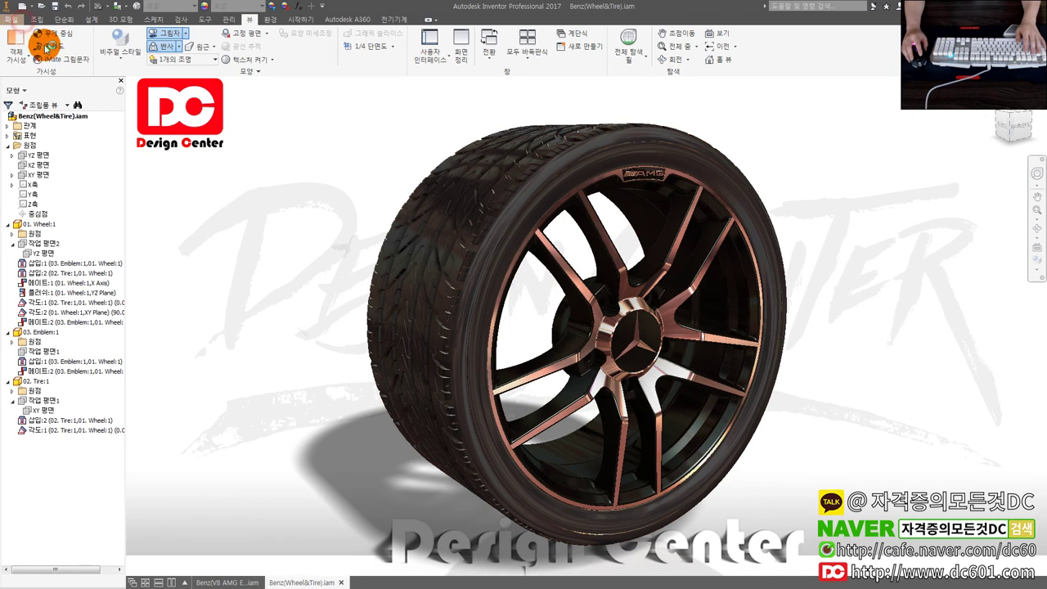
Create a new part from the millimetre part template
left_click(11, 18)
left_click(33, 49)
left_click(539, 159)
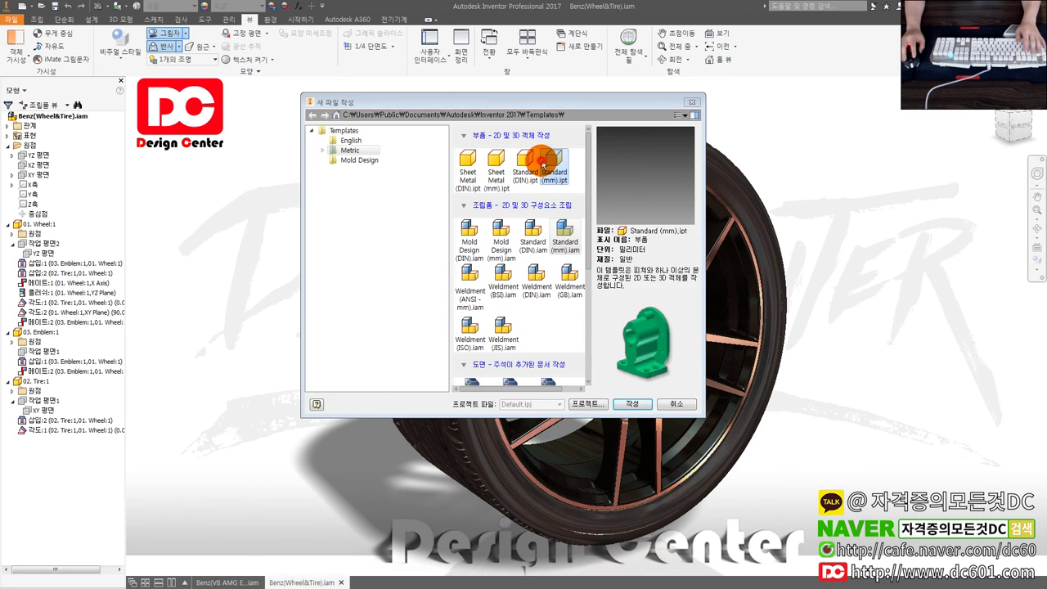
double_click(540, 159)
Sketch a rectangle from the origin and extrude it 100 mm into a block
left_click(586, 303)
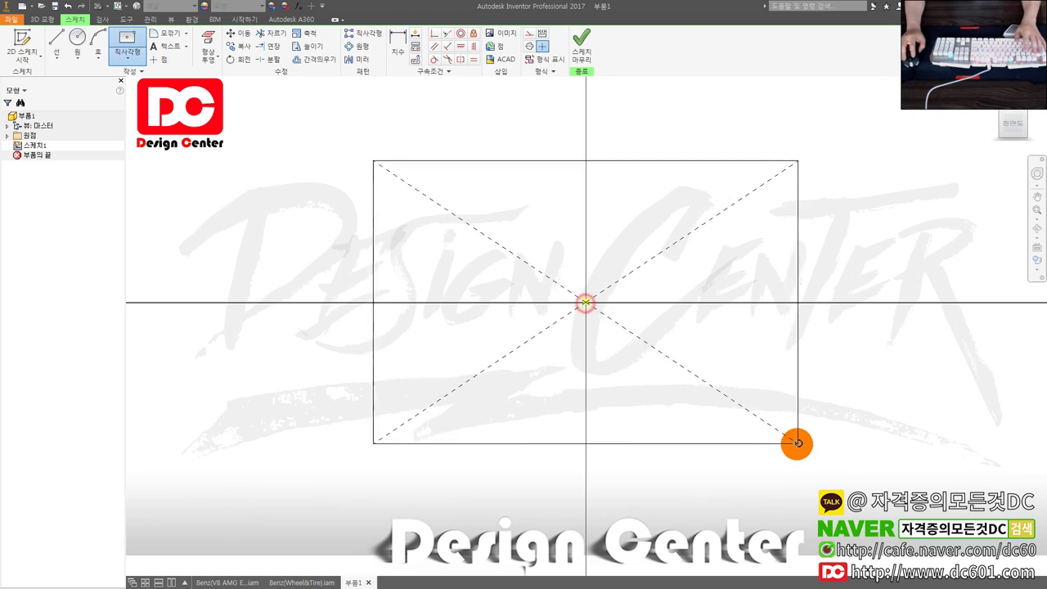
left_click(793, 440)
key("e")
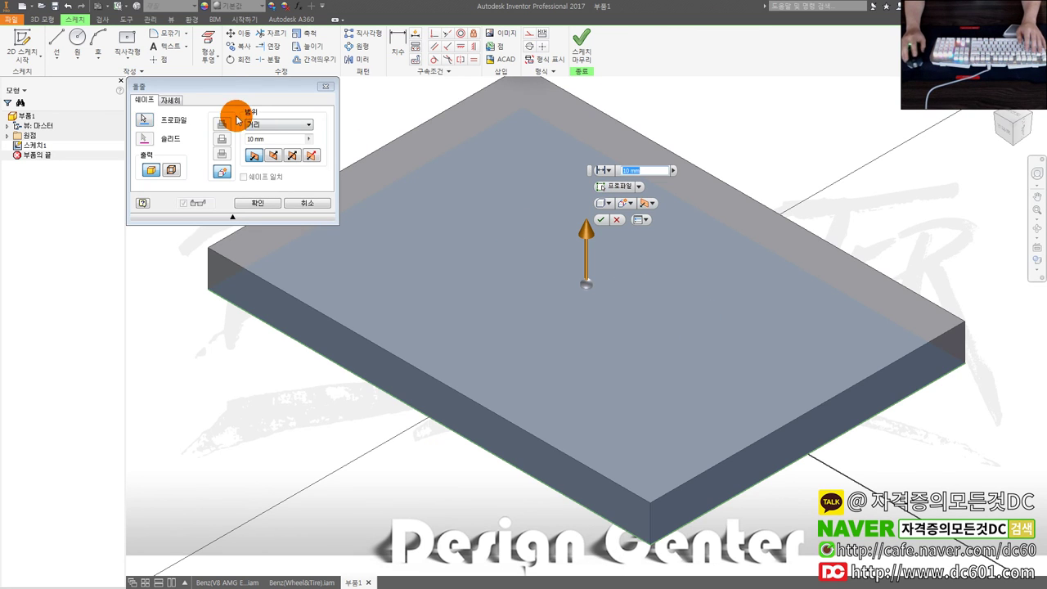
left_click(269, 139)
type("00")
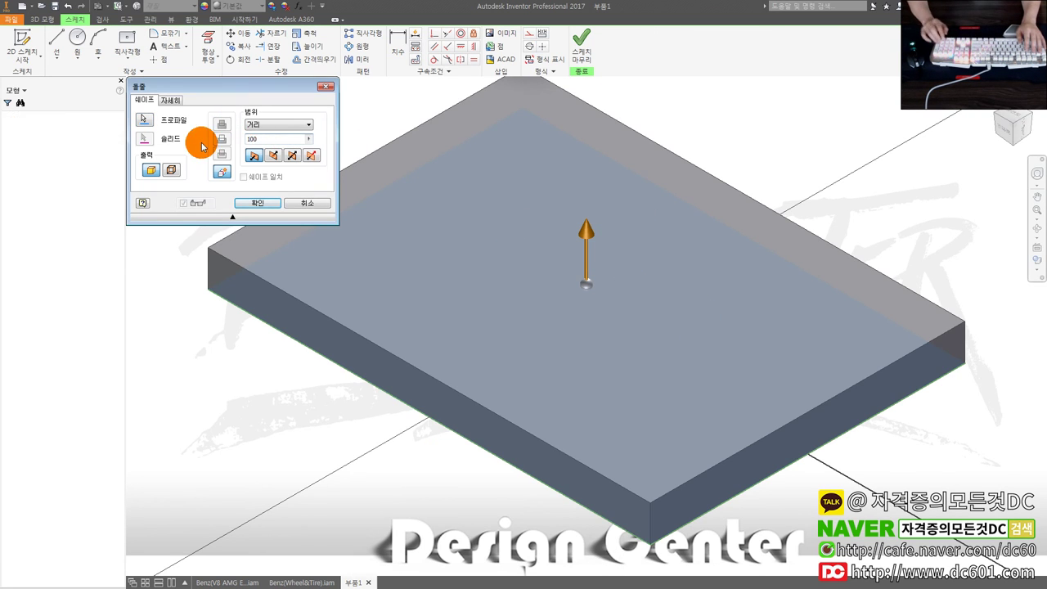
key("Return")
Sketch a circle on the block's right face
key("s")
left_click(614, 283)
scroll(578, 284, "up", 3)
left_click(599, 356)
left_click(635, 421)
Extrude the circle as a Cut with extent All, after previewing Join and Intersect
key("e")
left_click(628, 261)
left_click(222, 139)
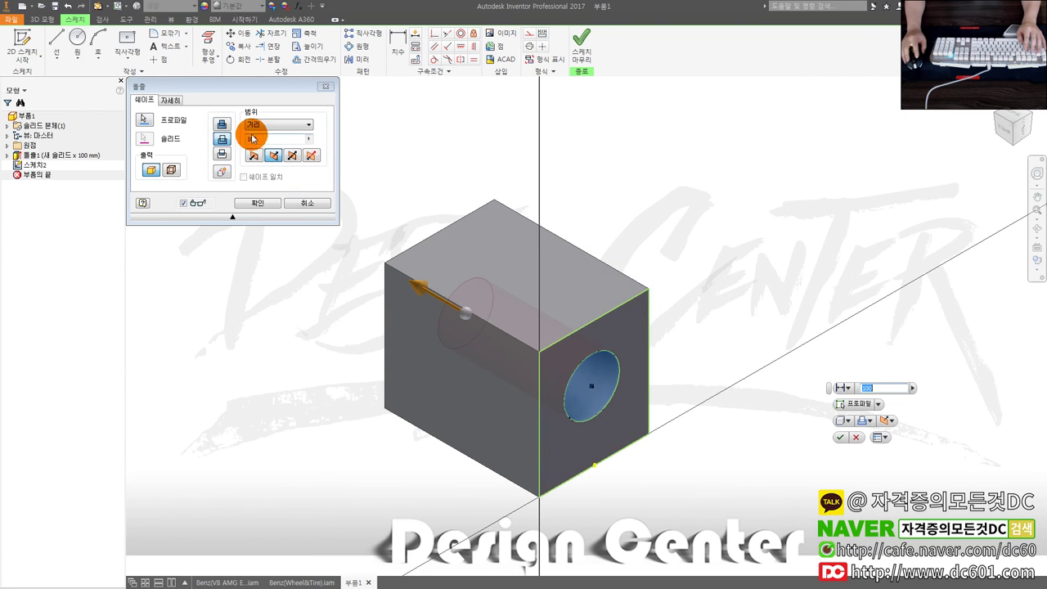
left_click(308, 138)
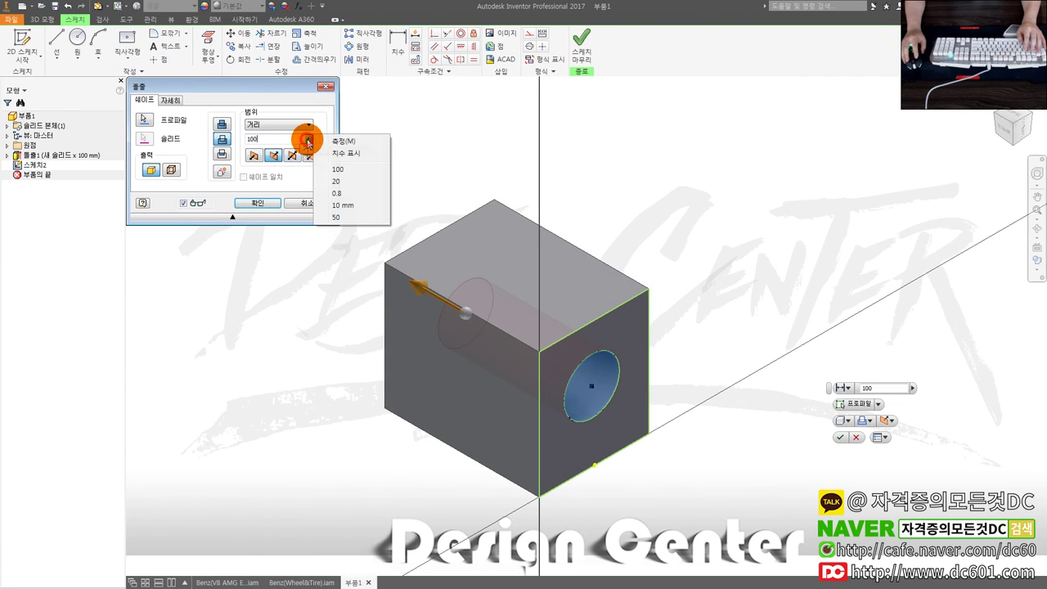
left_click(296, 125)
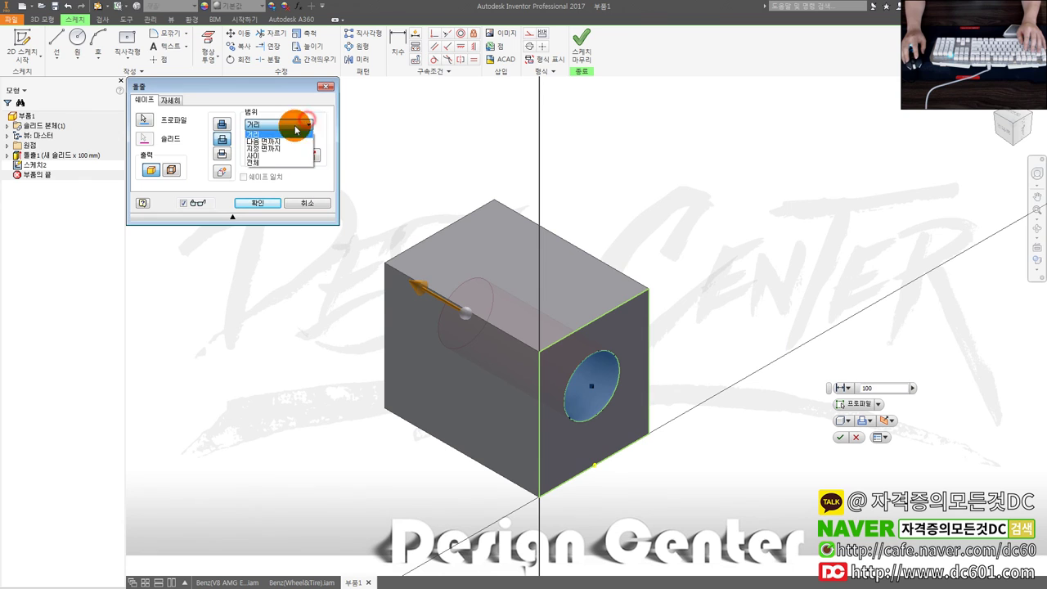
left_click(253, 162)
left_click(223, 124)
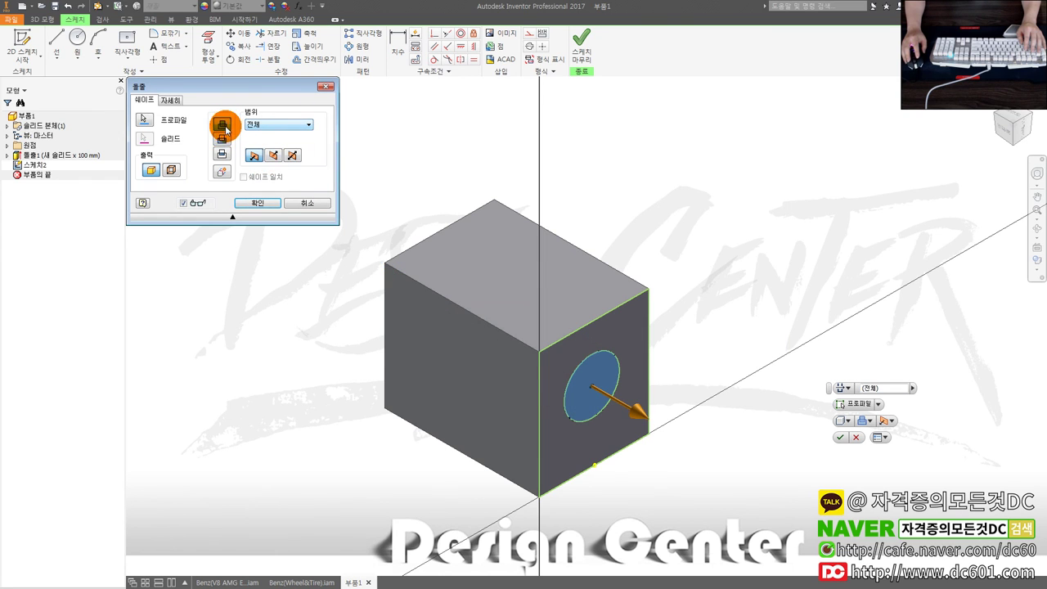
left_click(222, 154)
left_click(223, 140)
left_click(253, 204)
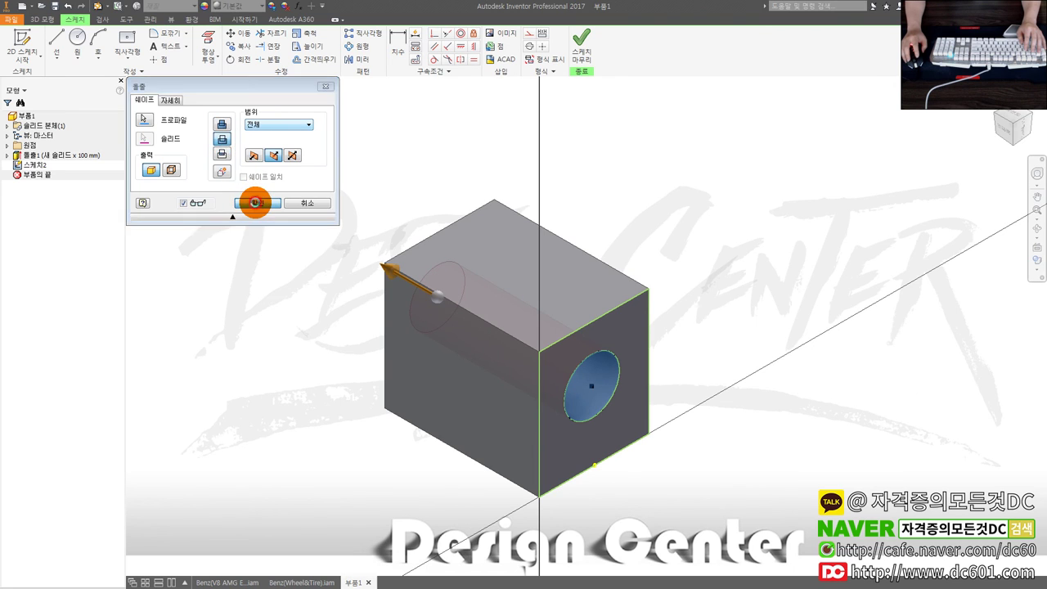
Go back to the Naver Cafe question page and scroll through it
scroll(545, 384, "down", 2)
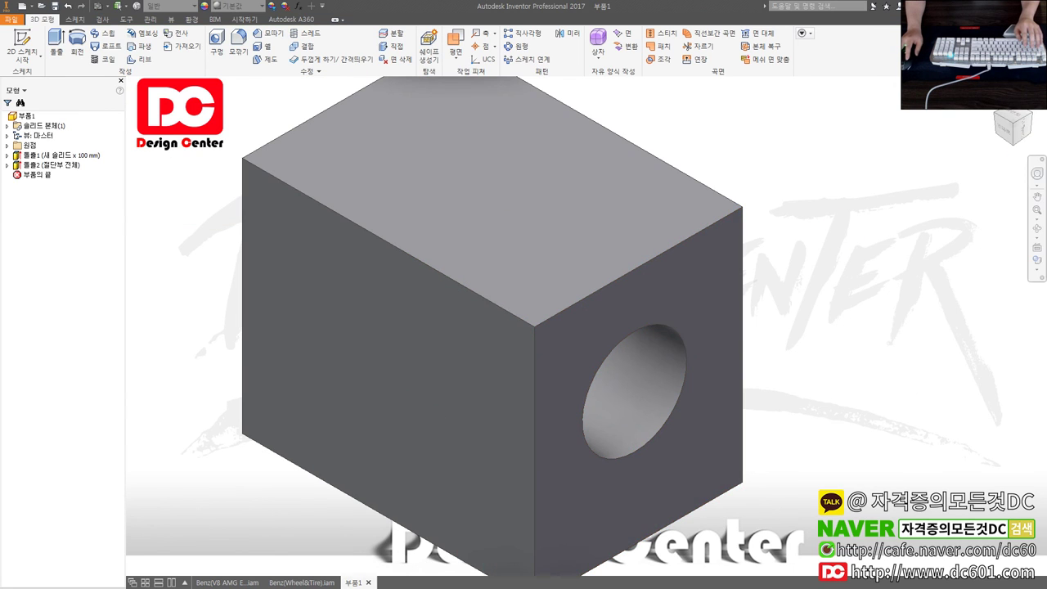
key("alt+Tab")
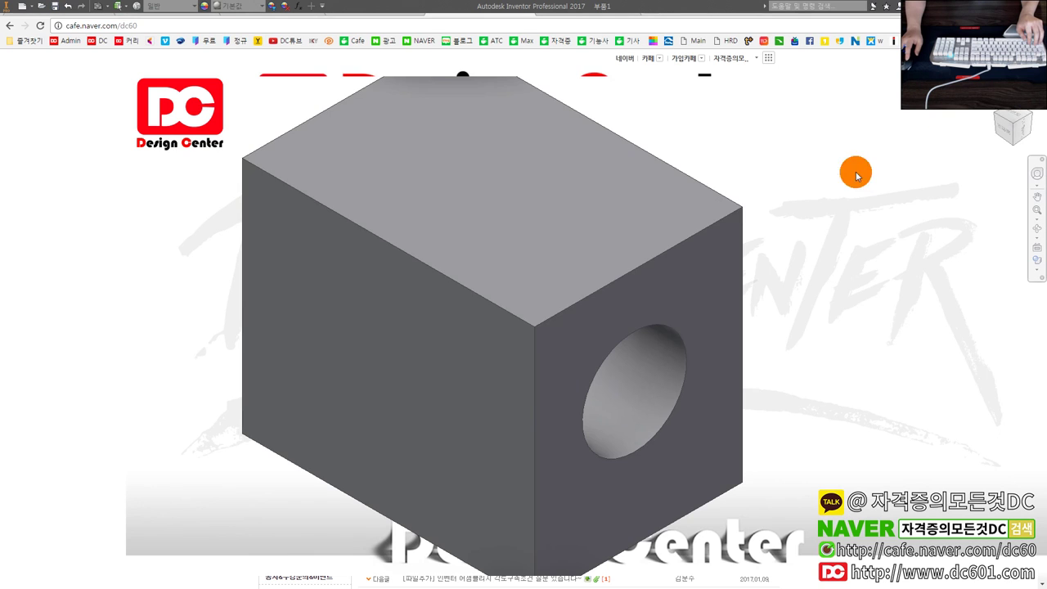
scroll(561, 234, "up", 3)
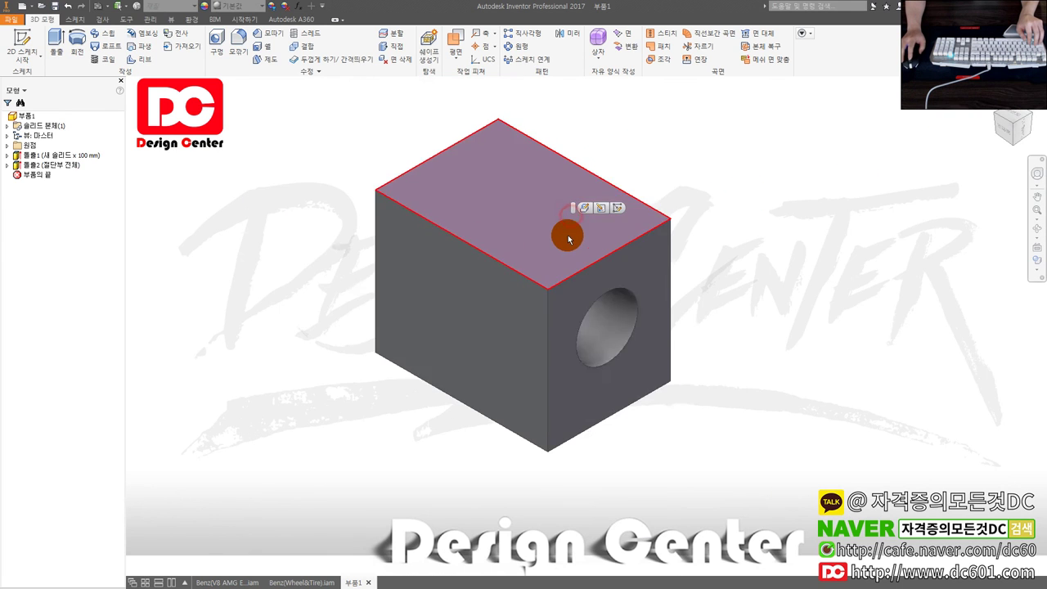
Undo the hole cut and its circle sketch, leaving the plain 100 mm block
scroll(692, 169, "up", 2)
scroll(626, 214, "down", 5)
key("ctrl+z")
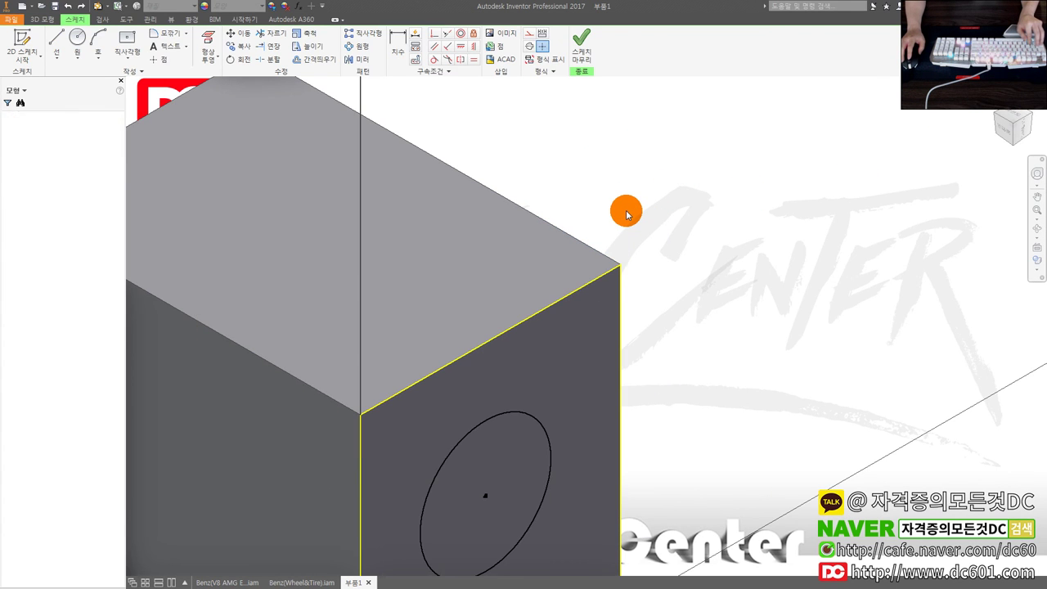
key("ctrl+z")
scroll(627, 214, "up", 5)
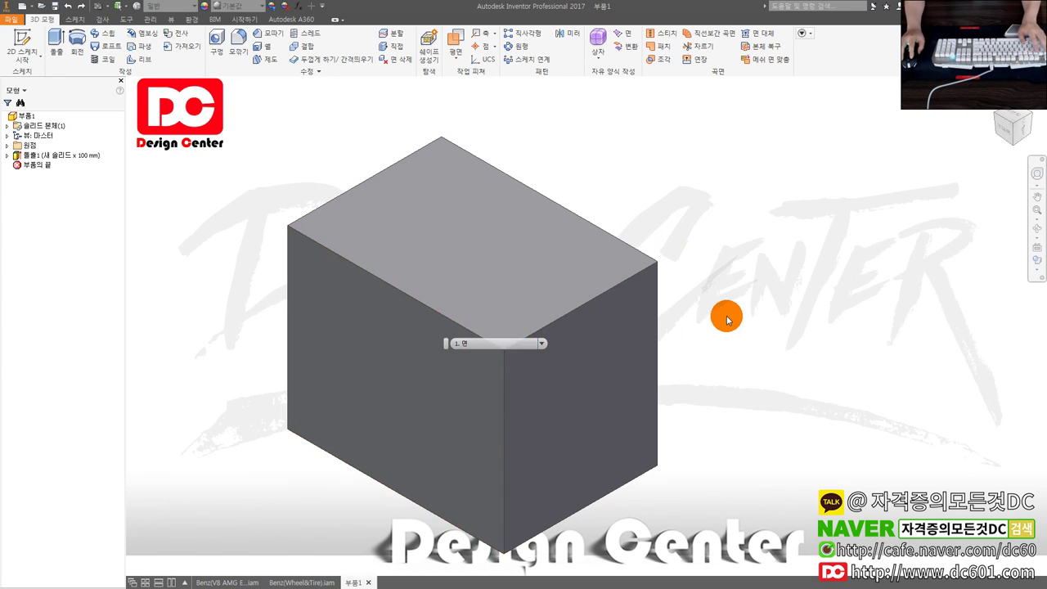
middle_click_drag(497, 366, 512, 355)
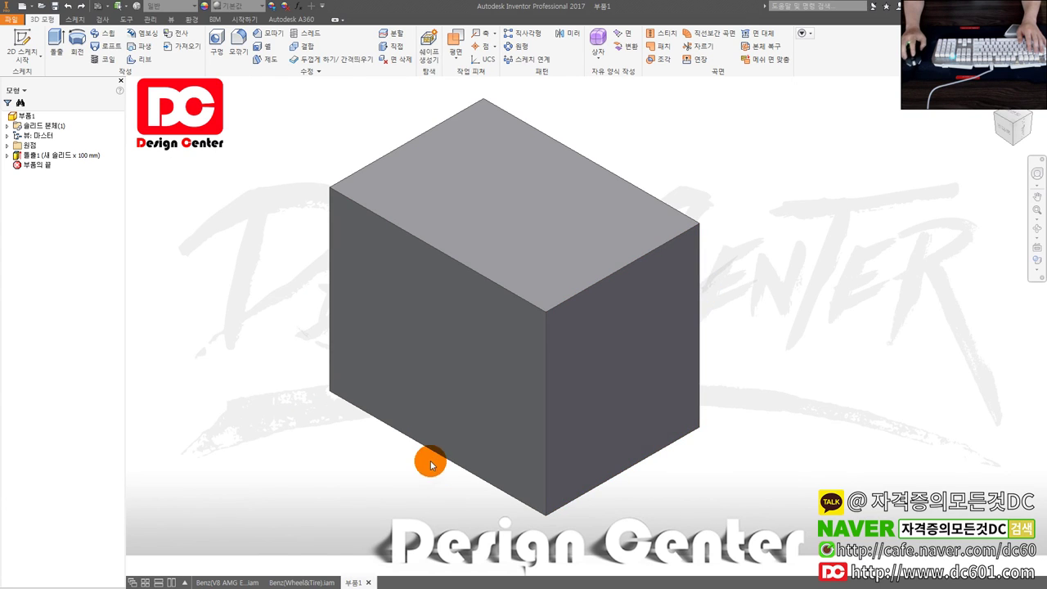
left_click(299, 583)
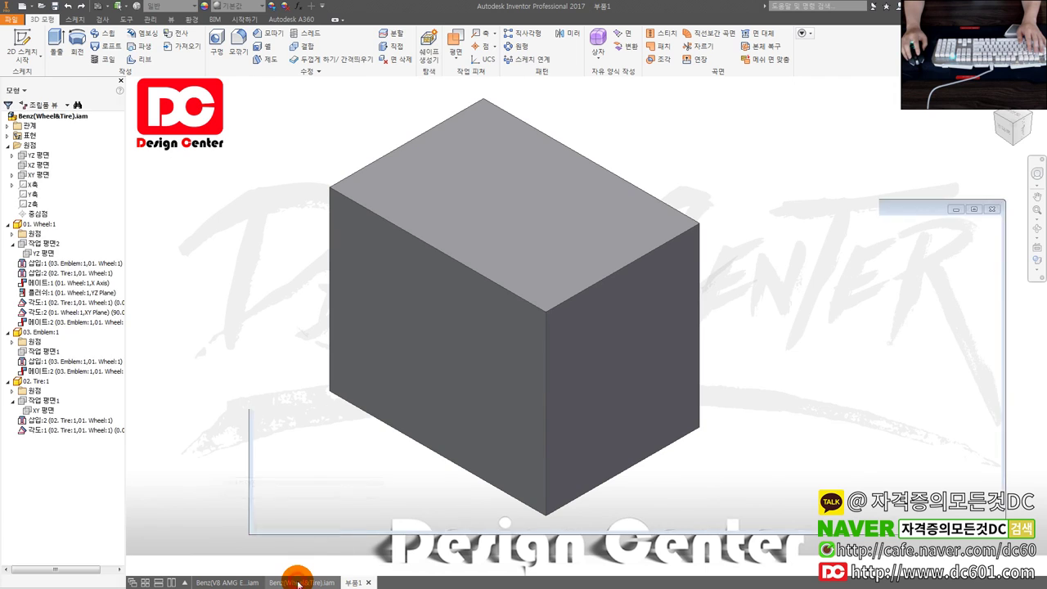
Open the 01. Wheel part from the Benz(Wheel&Tire) assembly in its own window
left_click(872, 352)
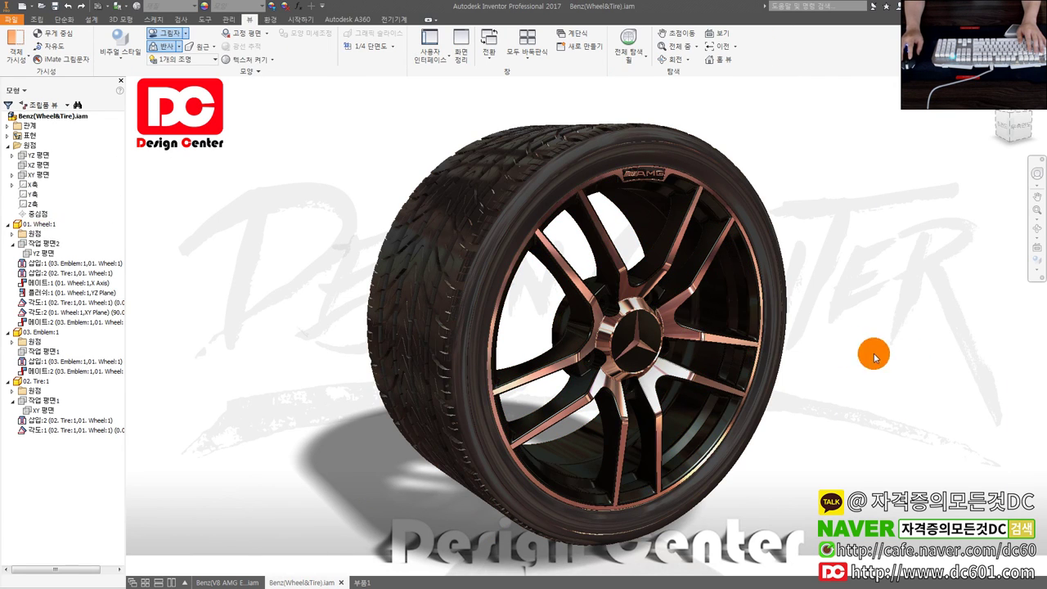
left_click(869, 300)
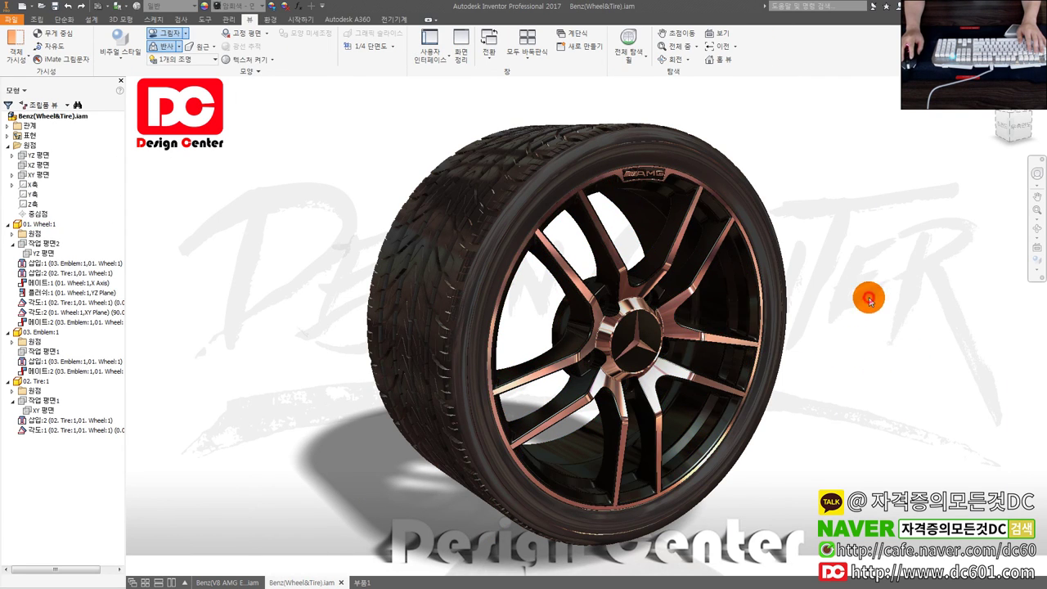
right_click(702, 299)
left_click(724, 231)
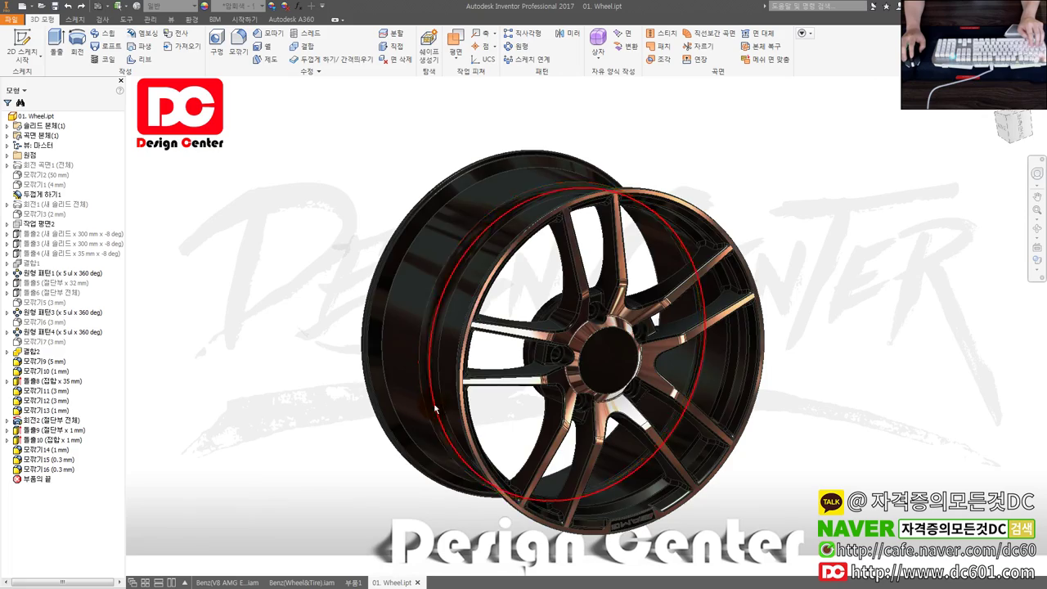
Switch the wheel to the Shaded visual style and orbit around the finished rim
mouse_move(133, 411)
middle_mouse_down("shift")
mouse_move(539, 412)
mouse_move(637, 428)
middle_mouse_up("shift")
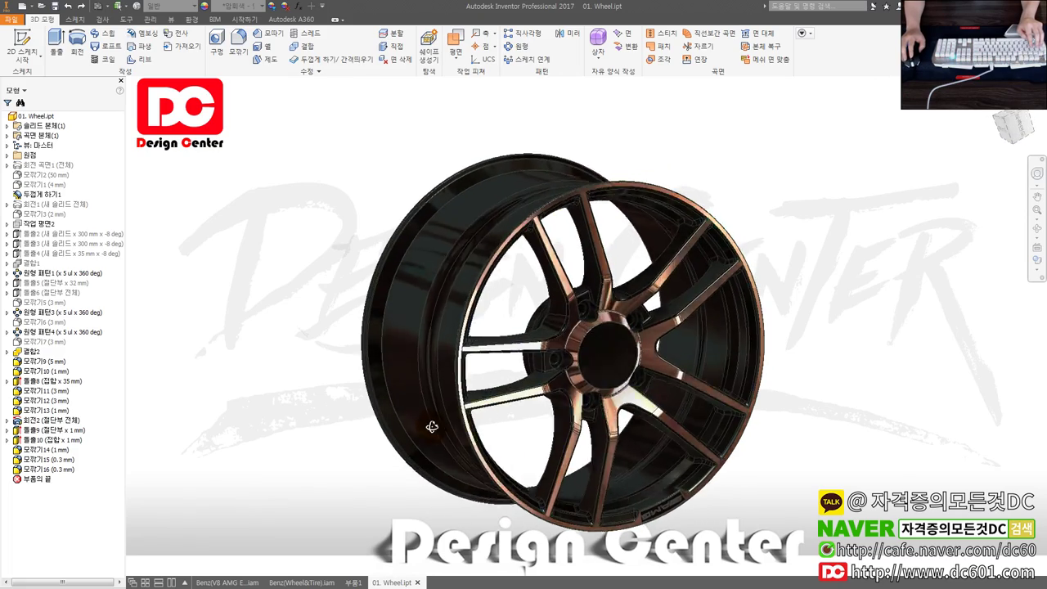
scroll(636, 429, "up", 3)
left_click(1037, 262)
left_click(967, 292)
mouse_move(963, 292)
middle_mouse_down("shift")
mouse_move(727, 392)
mouse_move(637, 493)
mouse_move(600, 430)
mouse_move(618, 478)
middle_mouse_up("shift")
scroll(637, 493, "up", 4)
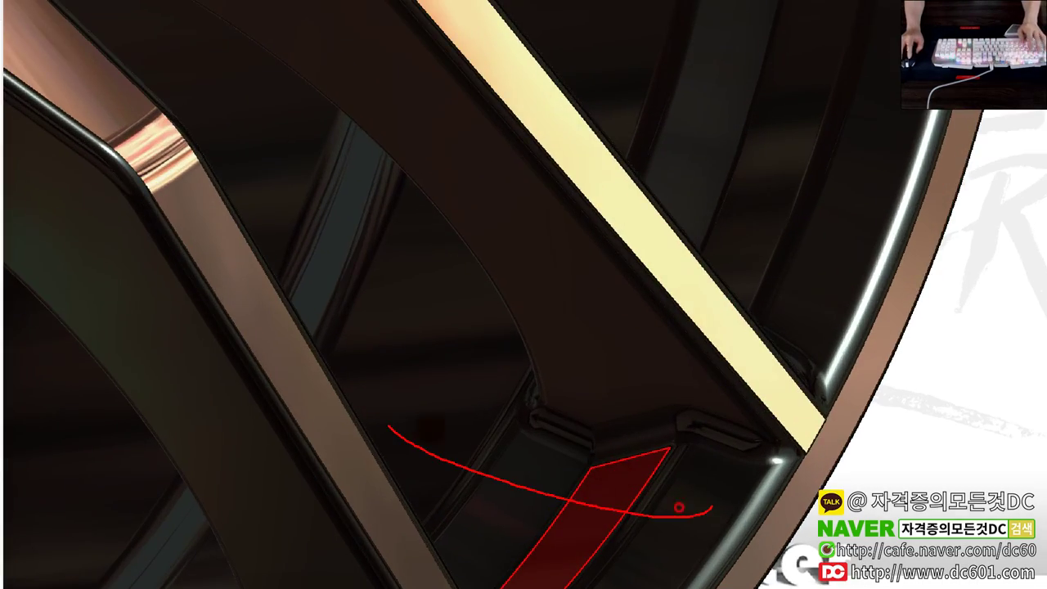
scroll(617, 478, "down", 5)
scroll(625, 446, "down", 2)
mouse_move(605, 430)
middle_mouse_down("shift")
mouse_move(607, 451)
mouse_move(928, 402)
mouse_move(329, 420)
middle_mouse_up("shift")
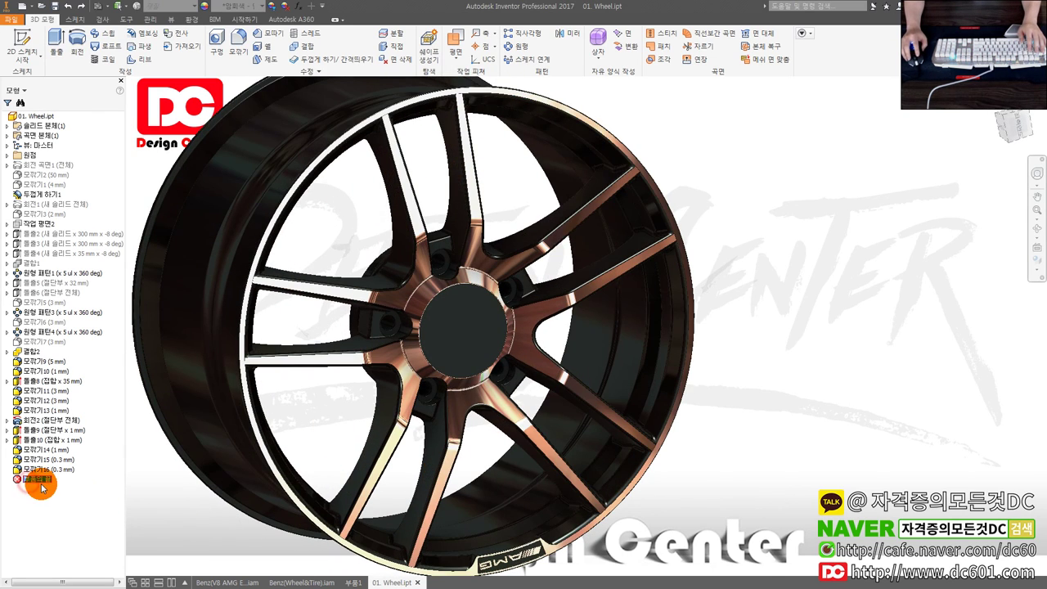
Roll the End of Part back past the combines and spoke extrusions to above Revolve1
left_click_drag(51, 277, 51, 275)
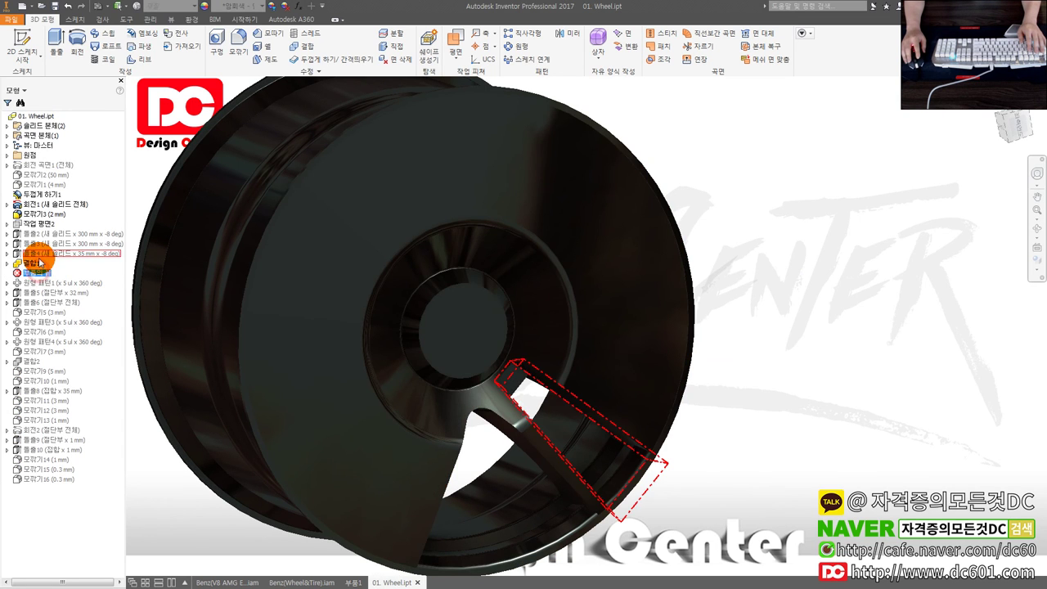
left_click_drag(38, 264, 37, 263)
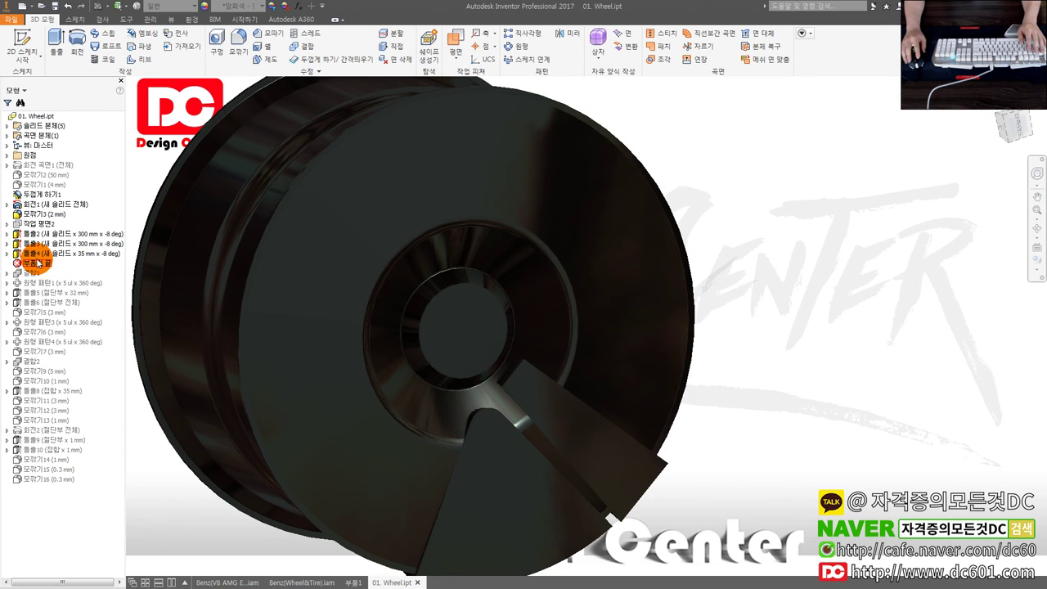
mouse_move(368, 344)
middle_mouse_down("shift")
mouse_move(646, 381)
mouse_move(399, 374)
middle_mouse_up("shift")
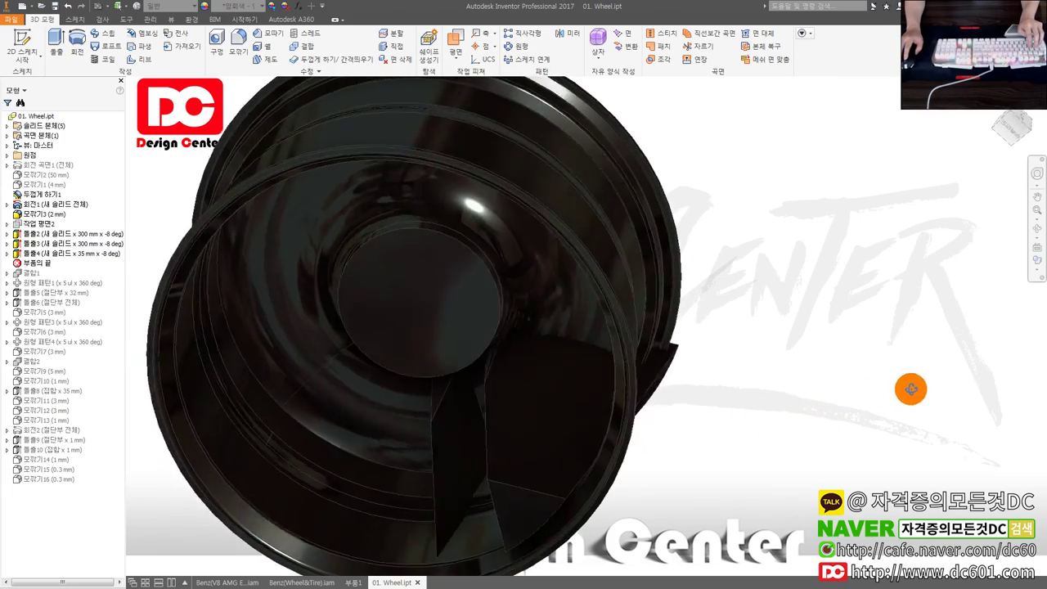
key("F6")
left_click_drag(36, 269, 42, 230)
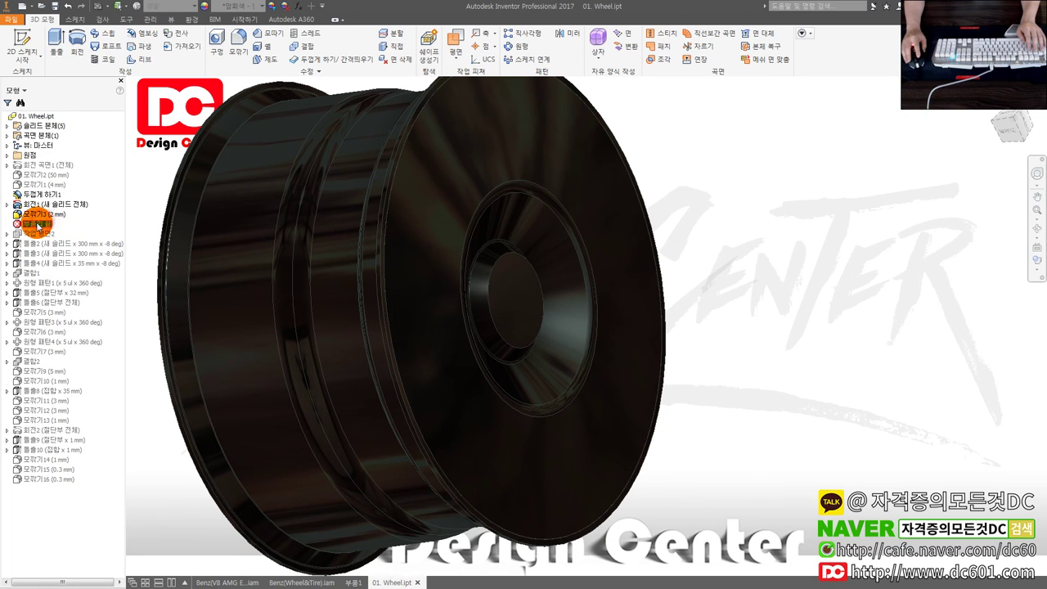
left_click_drag(42, 207, 42, 204)
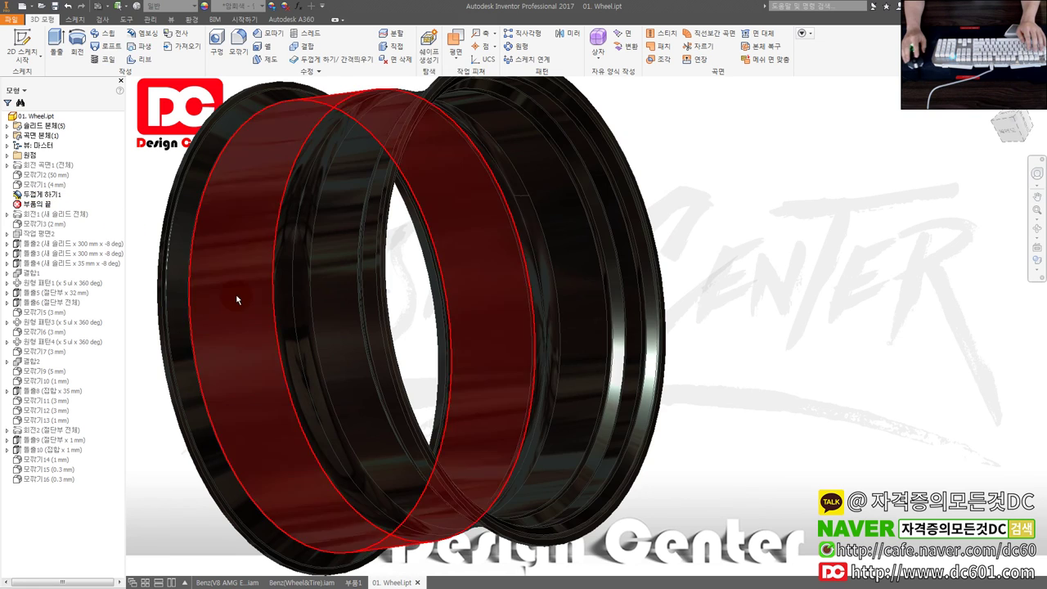
Display the revolve's profile sketch on the wheel, view it face-on, then hide it
left_click(9, 213)
left_click(41, 225)
left_click_drag(45, 230, 80, 238)
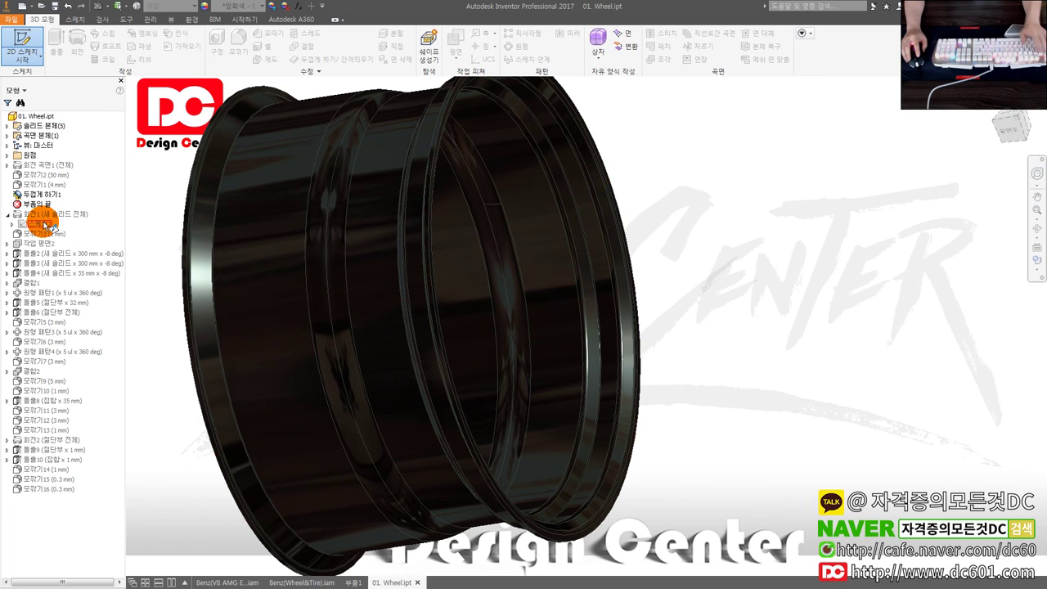
left_click(39, 224)
left_click_drag(1013, 122, 1006, 128)
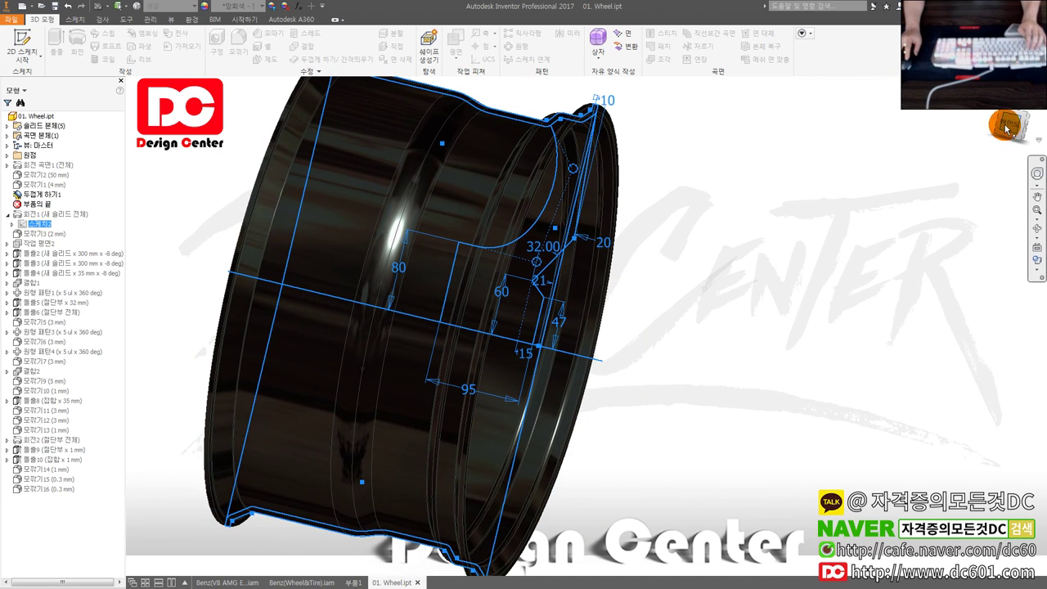
left_click(1006, 128)
scroll(663, 234, "up", 3)
scroll(662, 262, "down", 1)
scroll(663, 262, "down", 2)
middle_click_drag(663, 262, 494, 258, "shift")
scroll(494, 258, "up", 2)
scroll(493, 258, "up", 1)
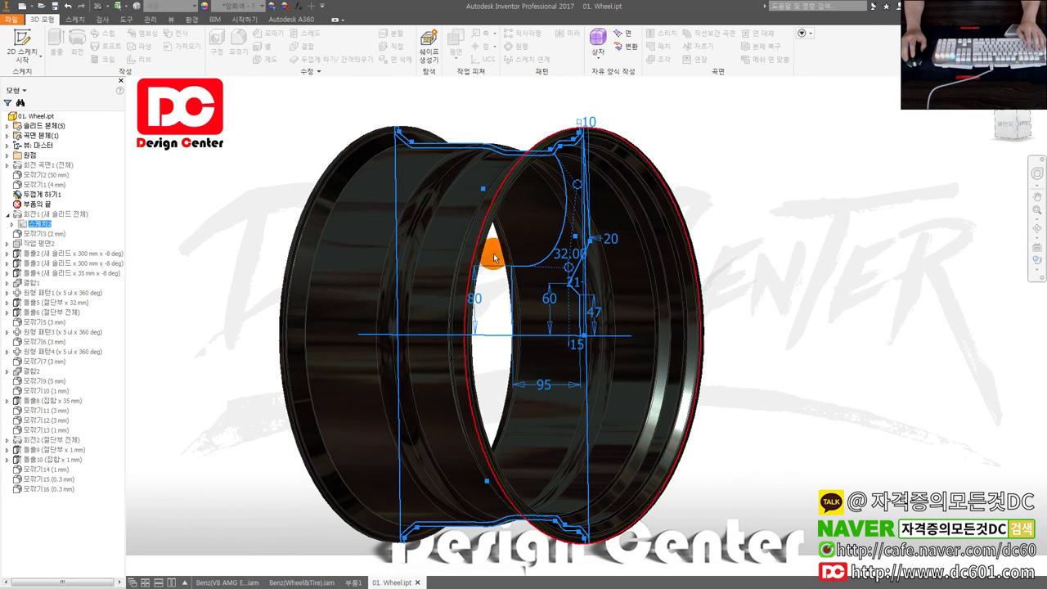
middle_click_drag(502, 77, 602, 226, "shift")
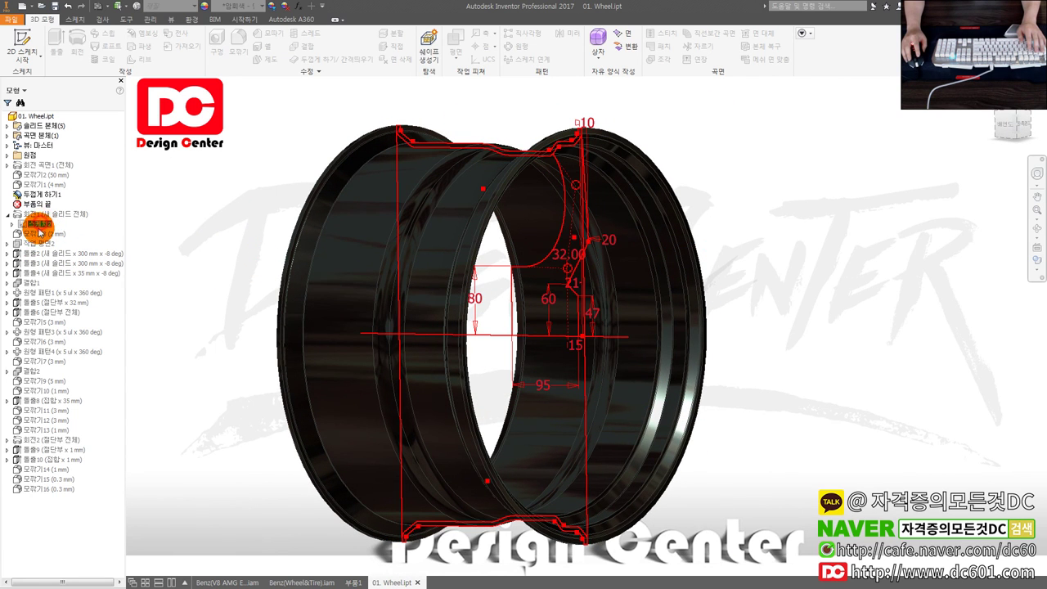
left_click(38, 232)
left_click(739, 82)
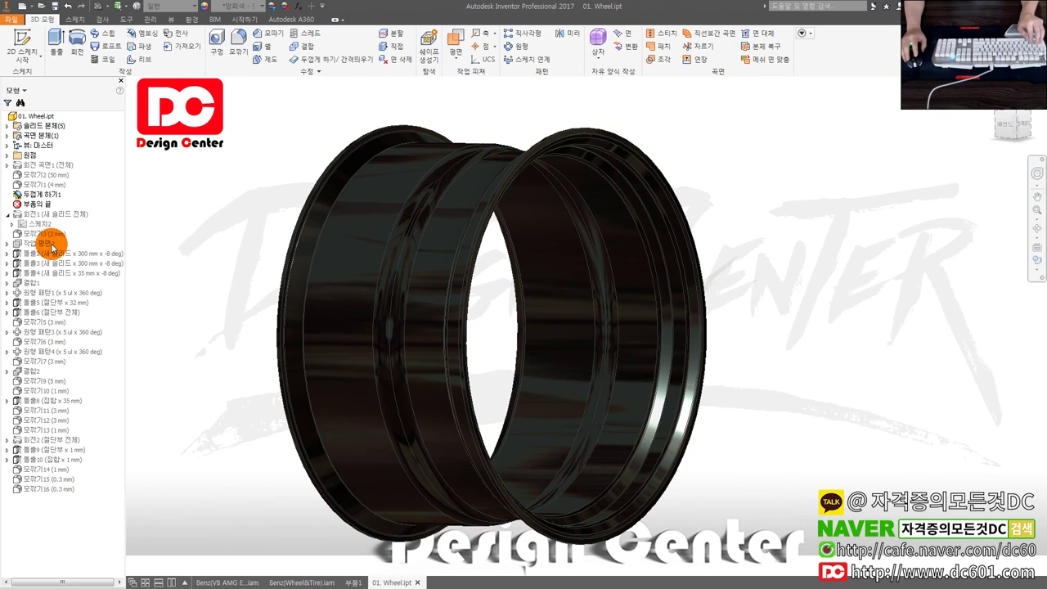
Roll the history forward to include the revolve and the 2 mm fillet, inspecting the wheel
left_click_drag(33, 204, 26, 226)
mouse_move(638, 245)
middle_mouse_down("shift")
mouse_move(627, 222)
mouse_move(687, 251)
middle_mouse_up("shift")
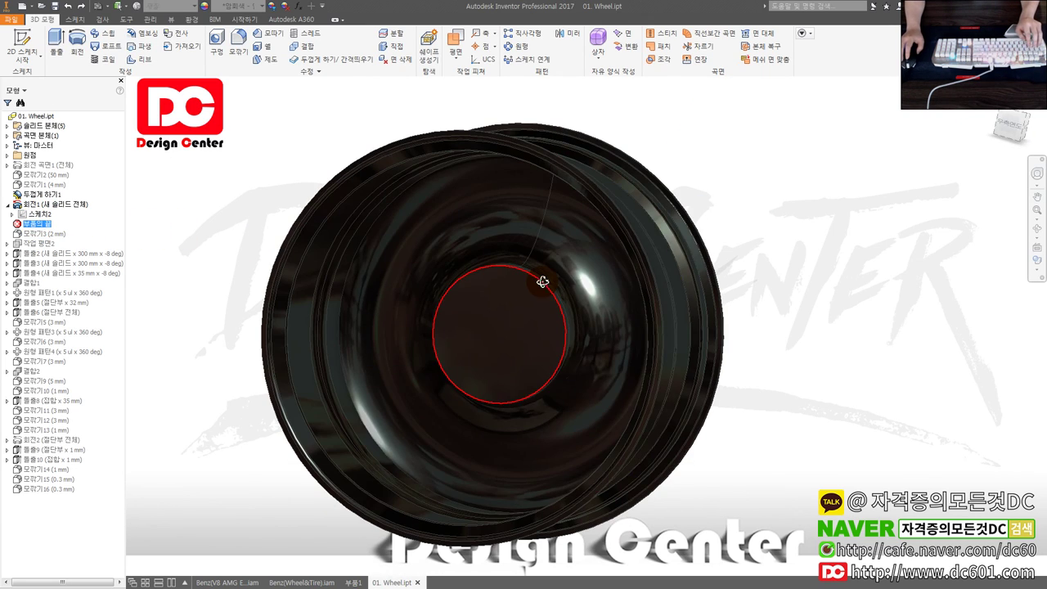
key("F6")
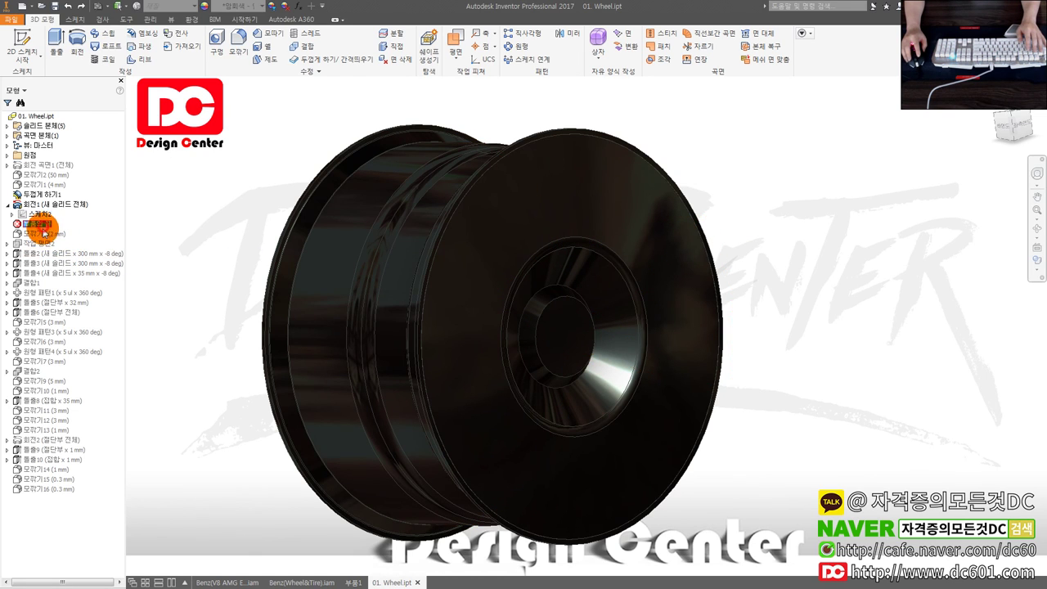
left_click_drag(45, 245, 40, 263)
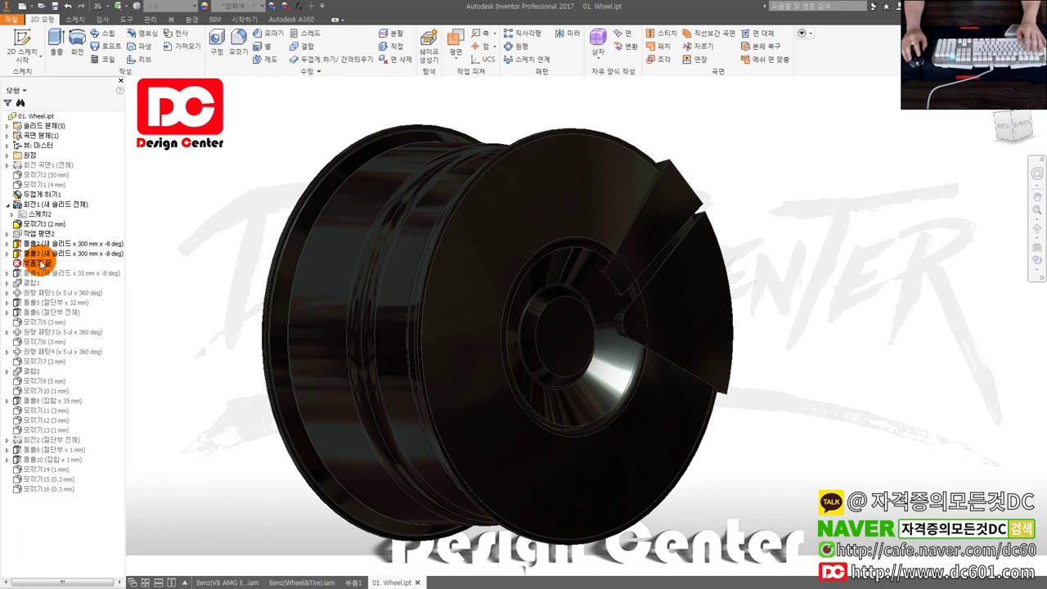
key("F5")
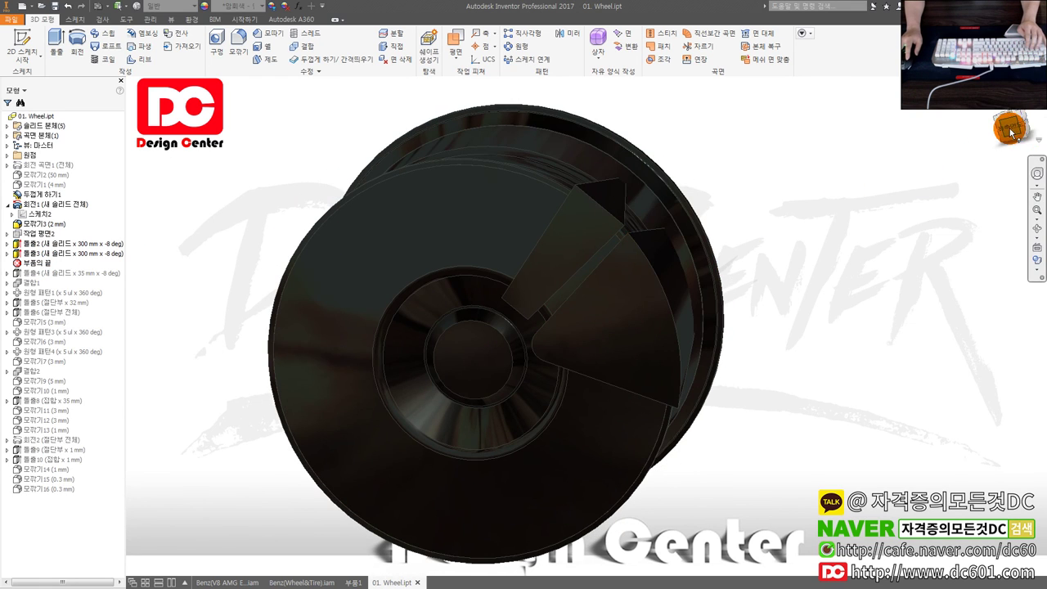
scroll(698, 233, "down", 3)
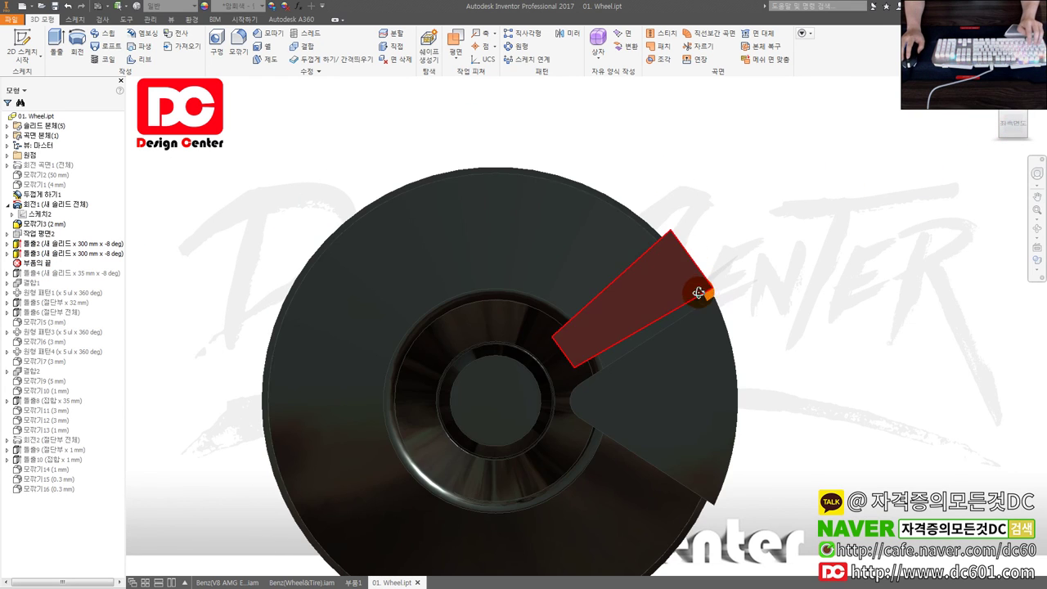
middle_click_drag(697, 295, 664, 319, "shift")
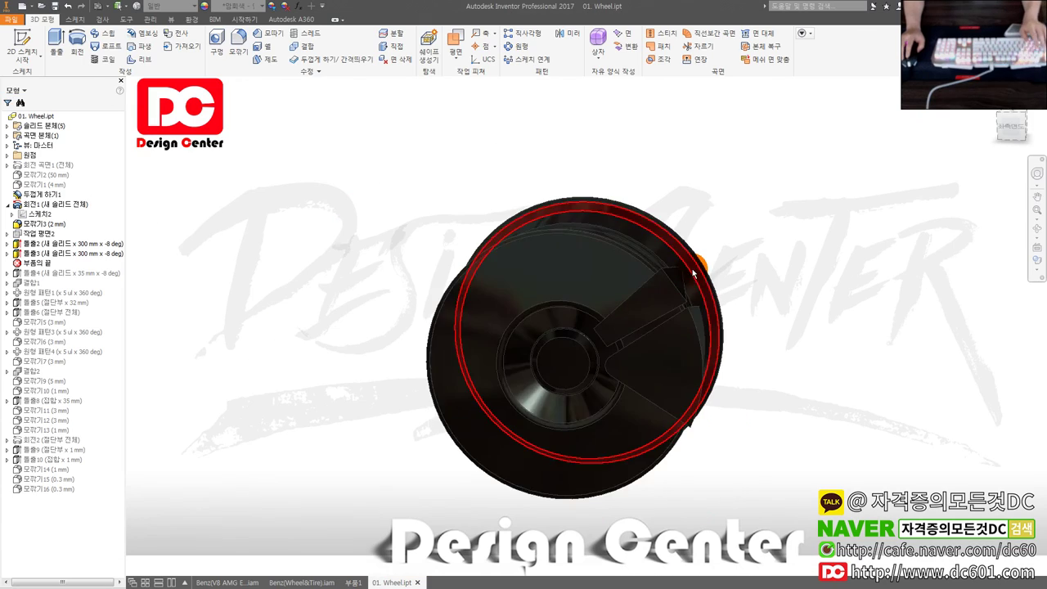
middle_click_drag(697, 429, 575, 276, "shift")
scroll(575, 275, "down", 3)
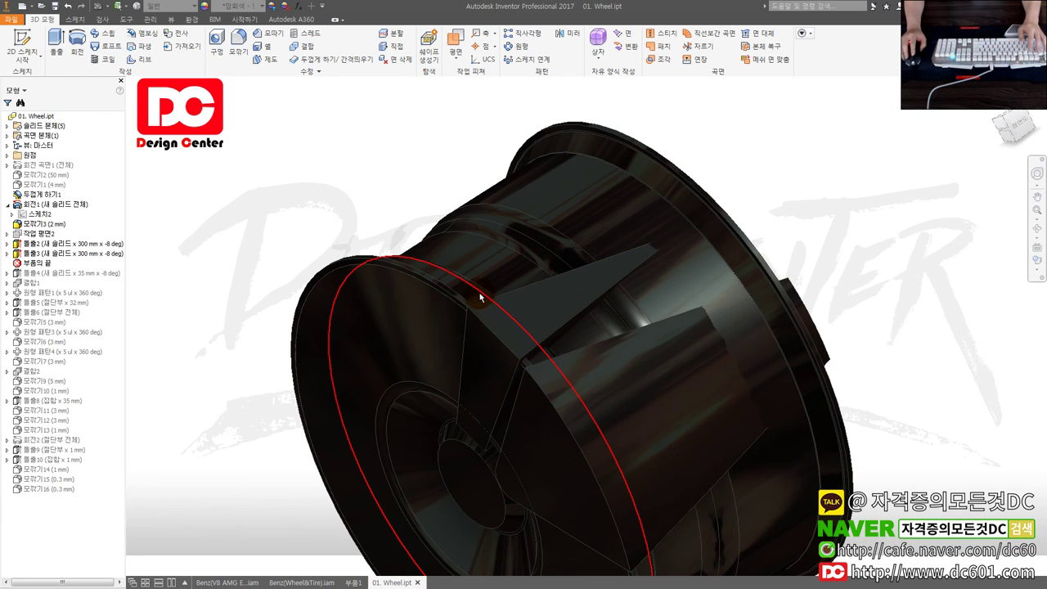
left_click_drag(797, 430, 583, 387)
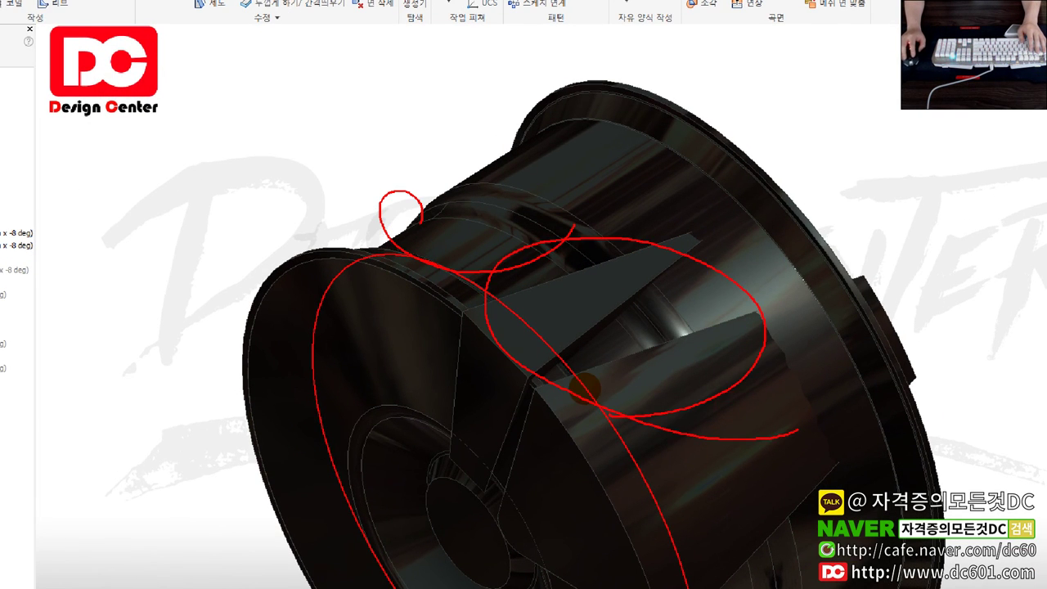
left_click_drag(595, 205, 381, 216)
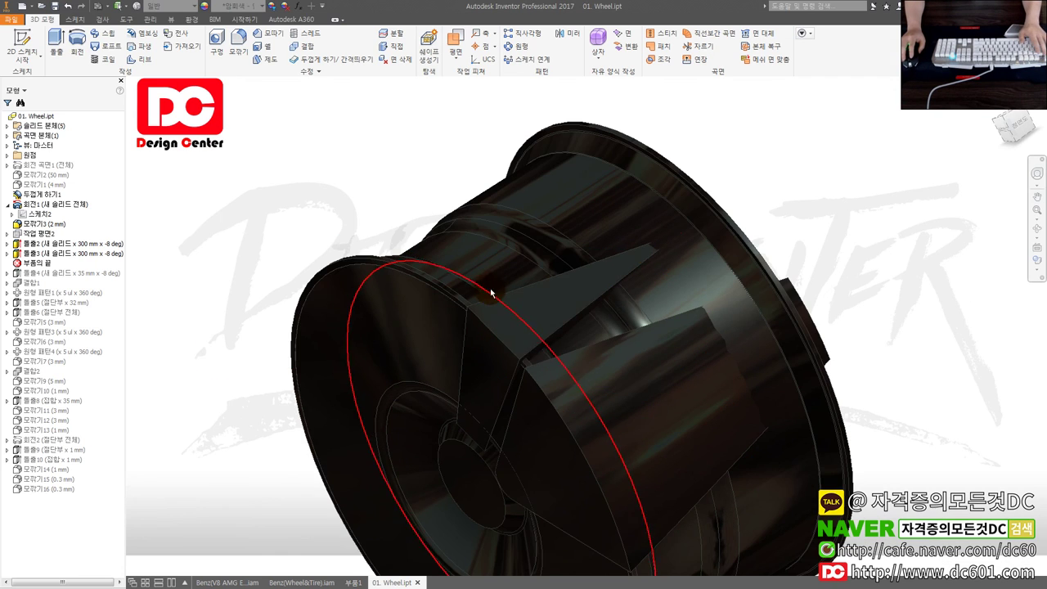
middle_click_drag(479, 286, 498, 303, "shift")
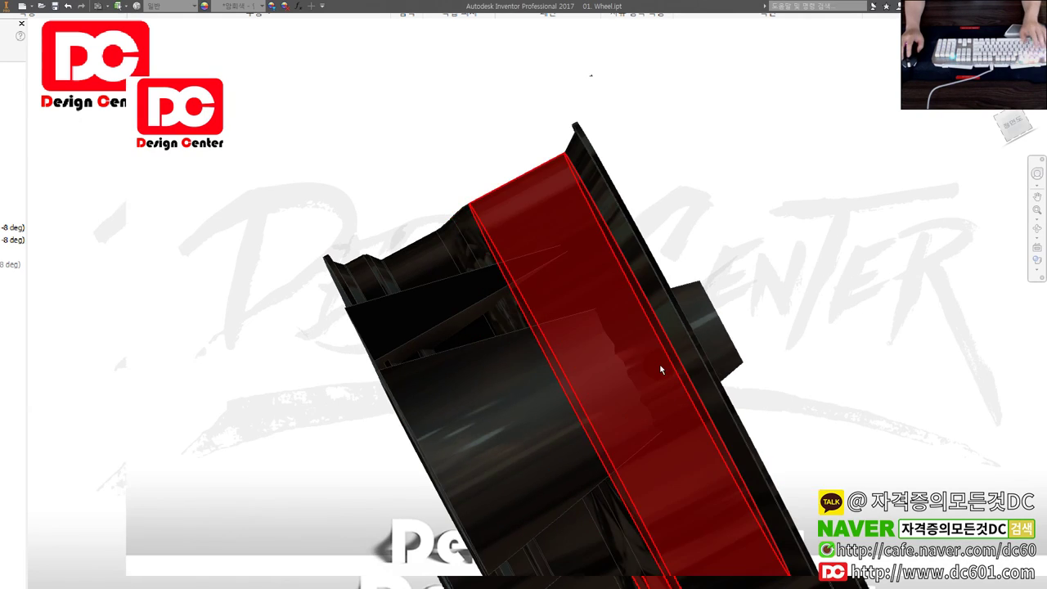
middle_click_drag(661, 367, 476, 344, "shift")
mouse_move(413, 320)
middle_mouse_down("shift")
mouse_move(597, 302)
mouse_move(188, 329)
middle_mouse_up("shift")
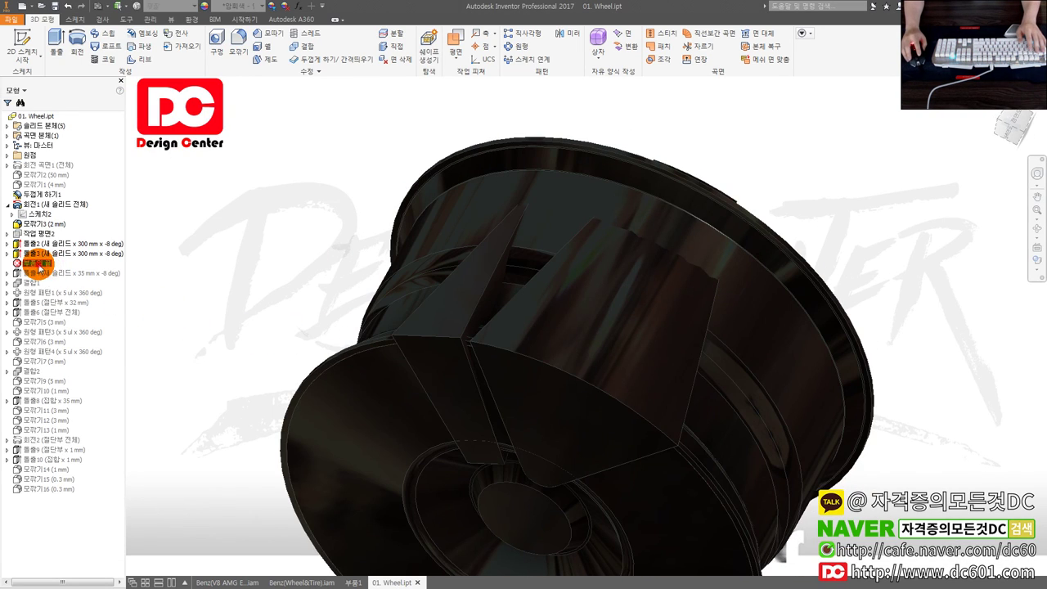
Roll the history to just after 돌출4, then past 결합1 to show the cut spokes
left_click_drag(38, 278, 33, 286)
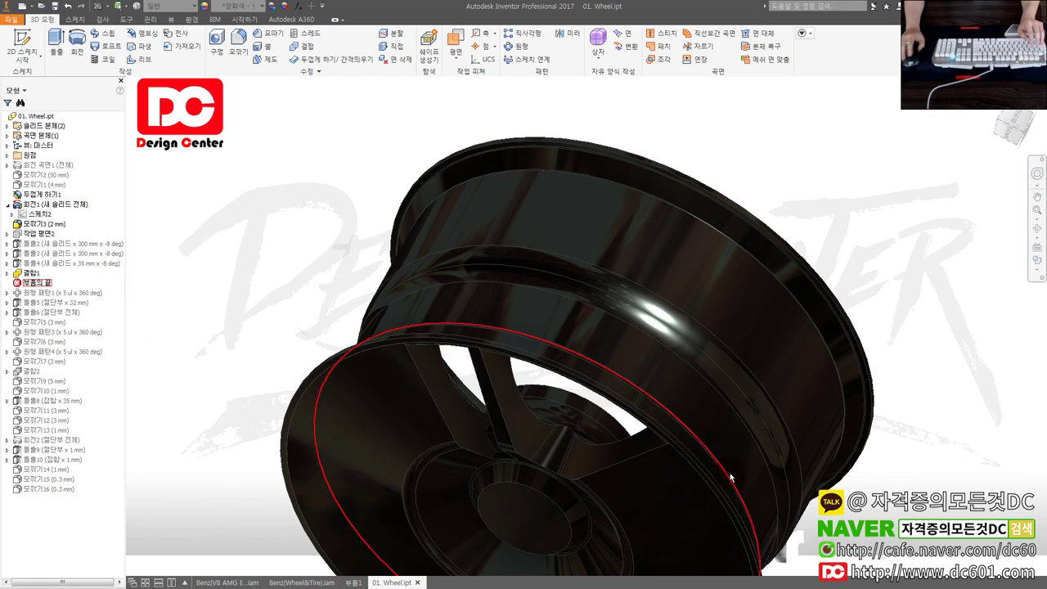
middle_click_drag(573, 261, 768, 270, "shift")
scroll(797, 284, "down", 3)
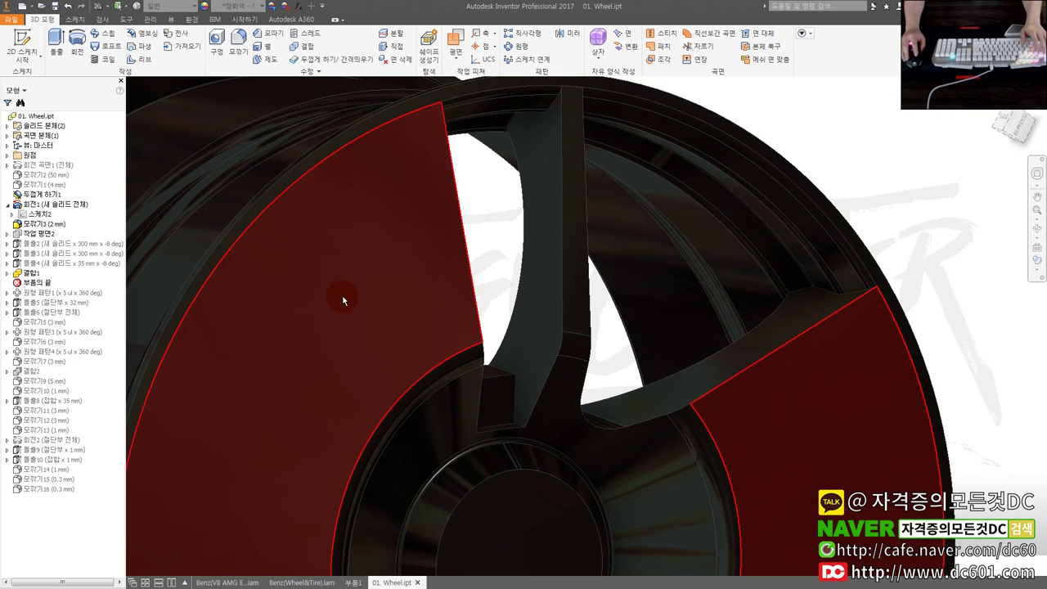
scroll(572, 338, "up", 3)
left_click_drag(36, 283, 41, 293)
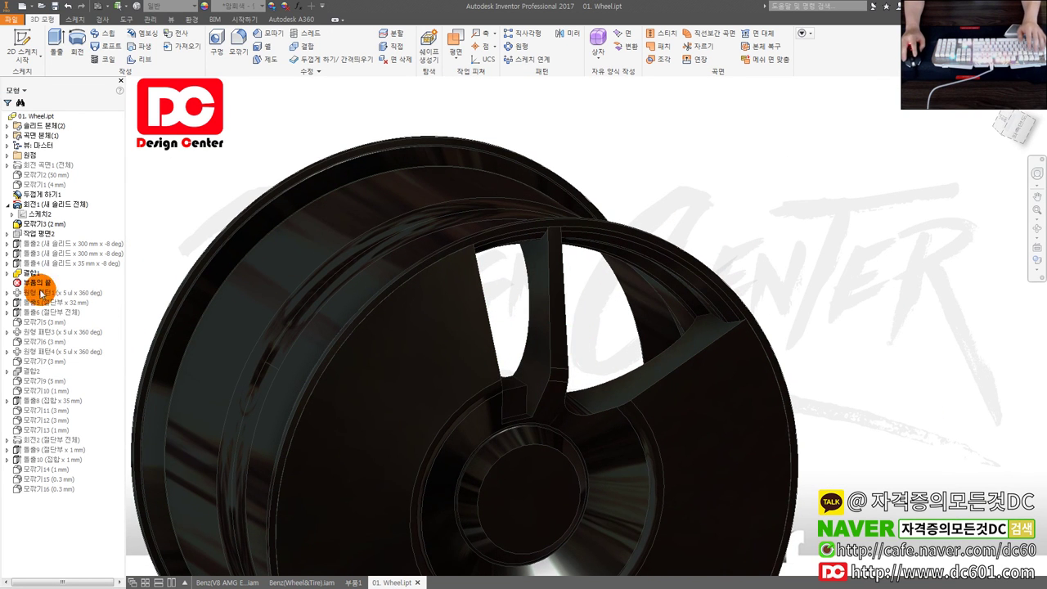
scroll(451, 350, "down", 5)
mouse_move(584, 374)
middle_mouse_down("shift")
mouse_move(664, 335)
mouse_move(661, 327)
middle_mouse_up("shift")
scroll(664, 335, "up", 2)
scroll(646, 343, "up", 5)
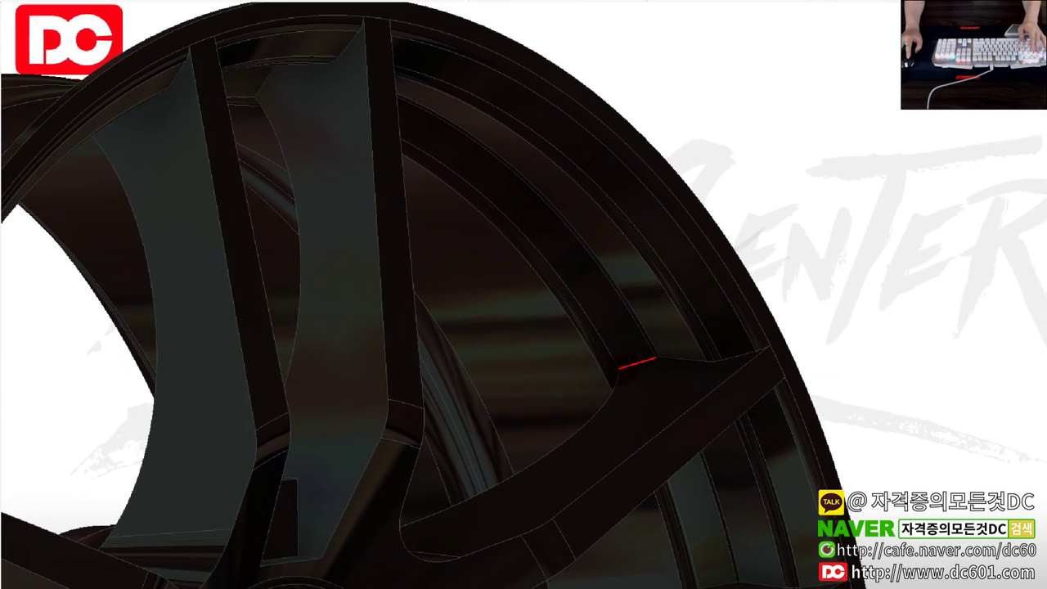
left_click_drag(619, 367, 386, 306)
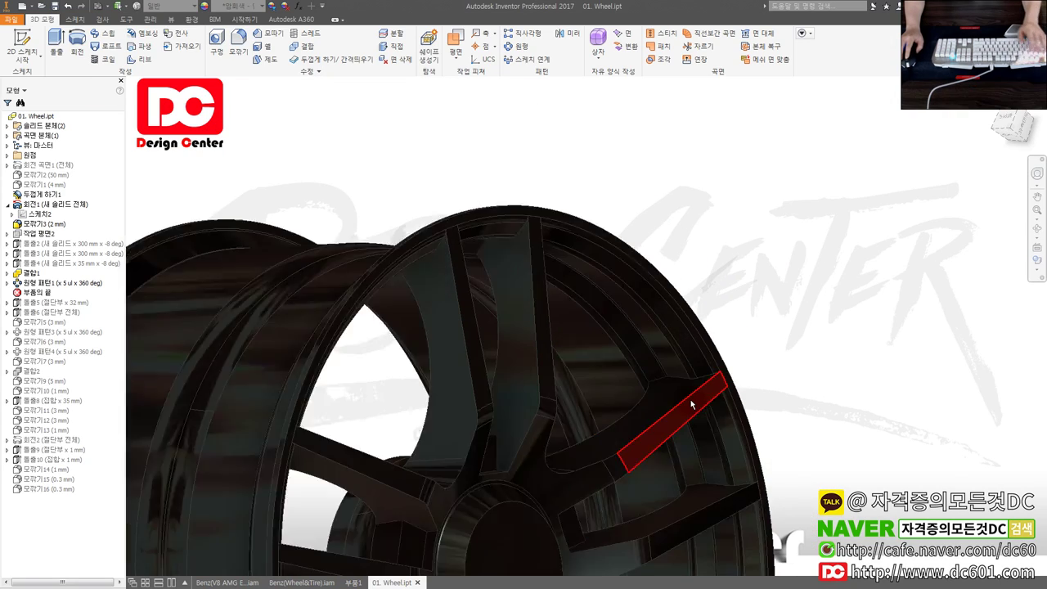
scroll(523, 343, "down", 3)
middle_click_drag(523, 344, 458, 351, "shift")
Move the End of Part to the bottom of the tree to rebuild the complete wheel
left_click(57, 306)
left_click(42, 293)
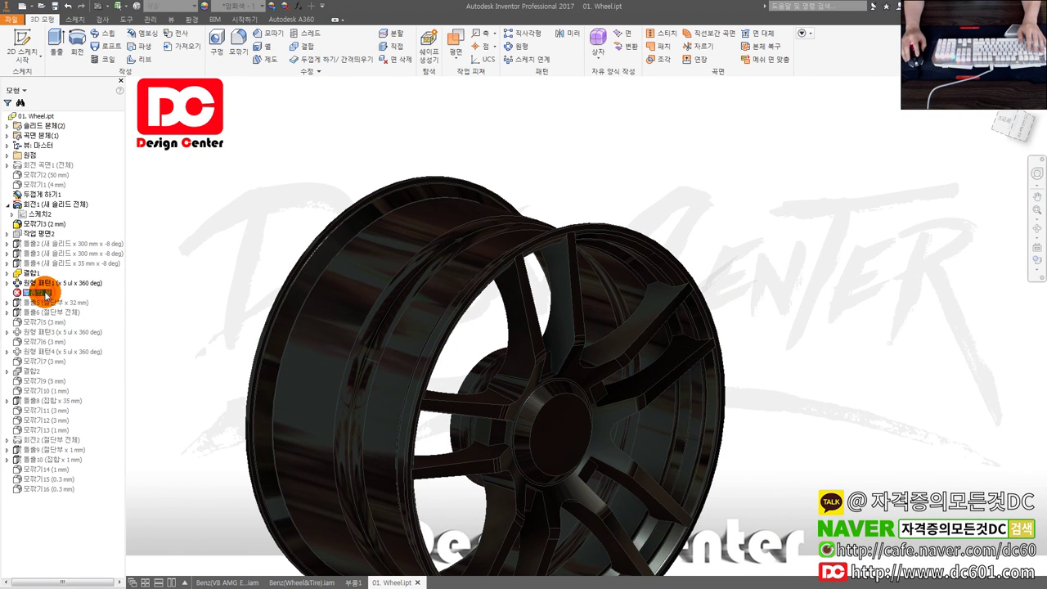
left_click_drag(57, 470, 45, 302)
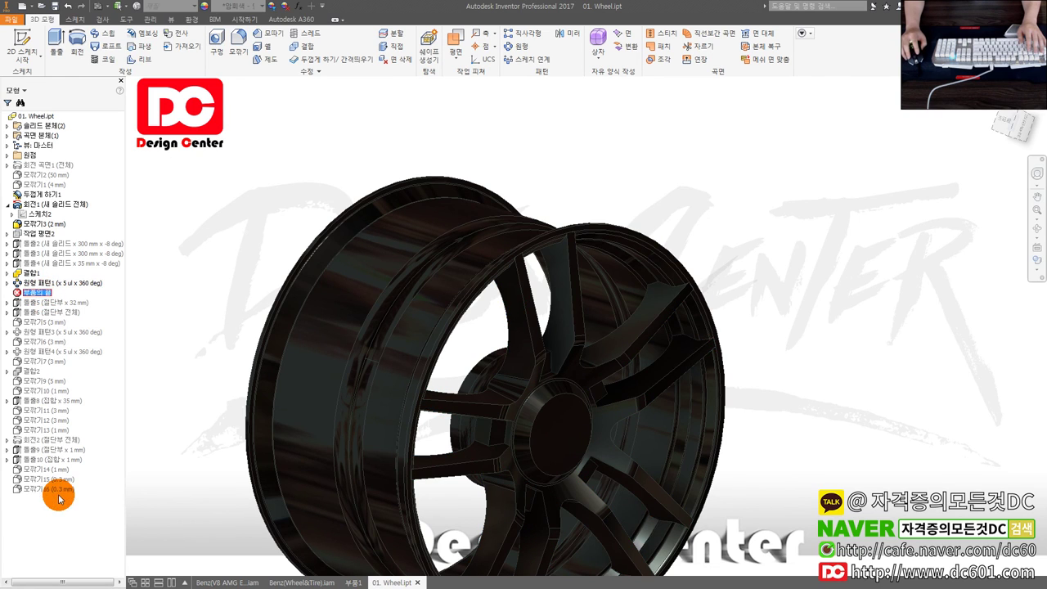
left_click_drag(60, 488, 59, 490)
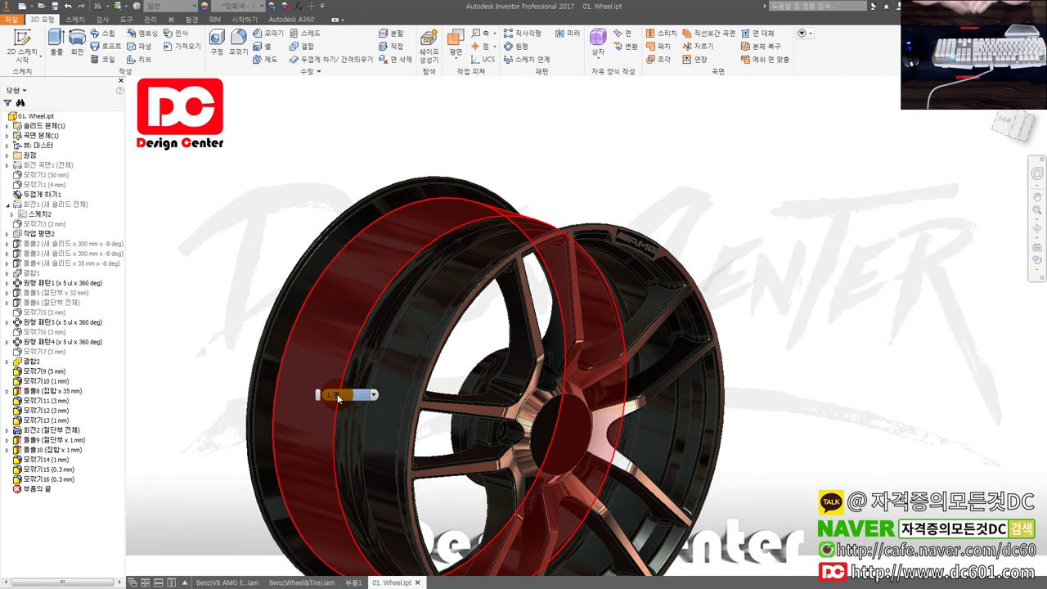
Create a new part from the Metric Standard (mm).ipt template
middle_click_drag(276, 250, 353, 265, "shift")
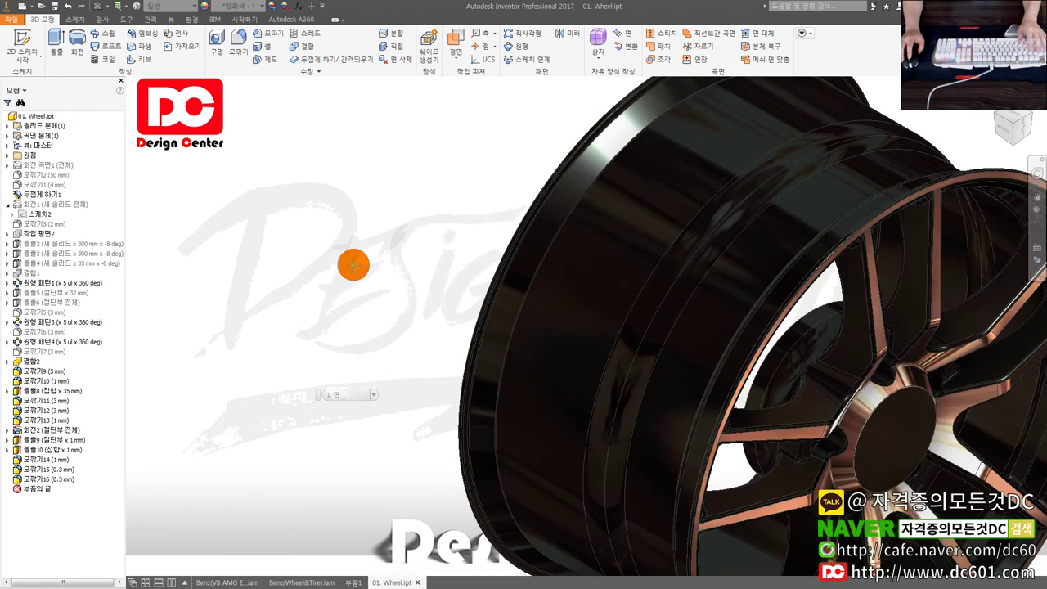
key("F6")
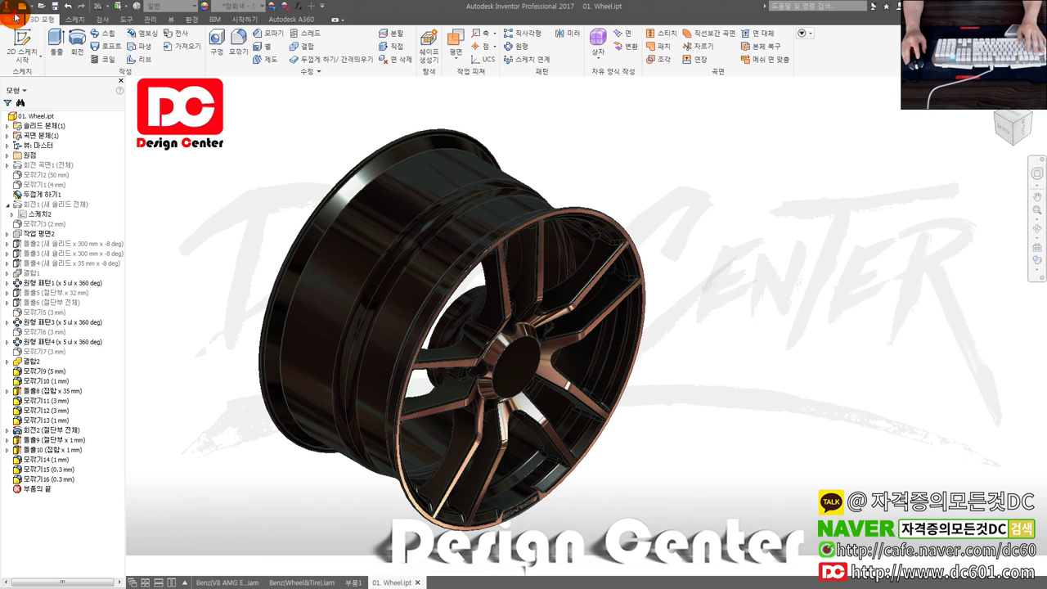
left_click(14, 19)
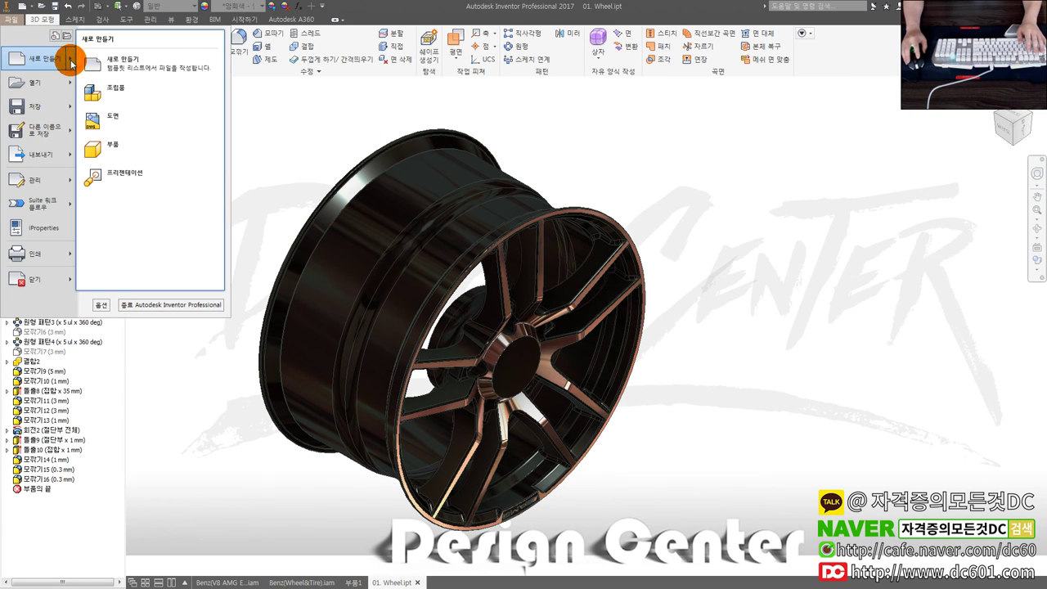
key("Escape")
left_click(12, 18)
left_click(20, 43)
left_click(545, 173)
left_click(522, 170)
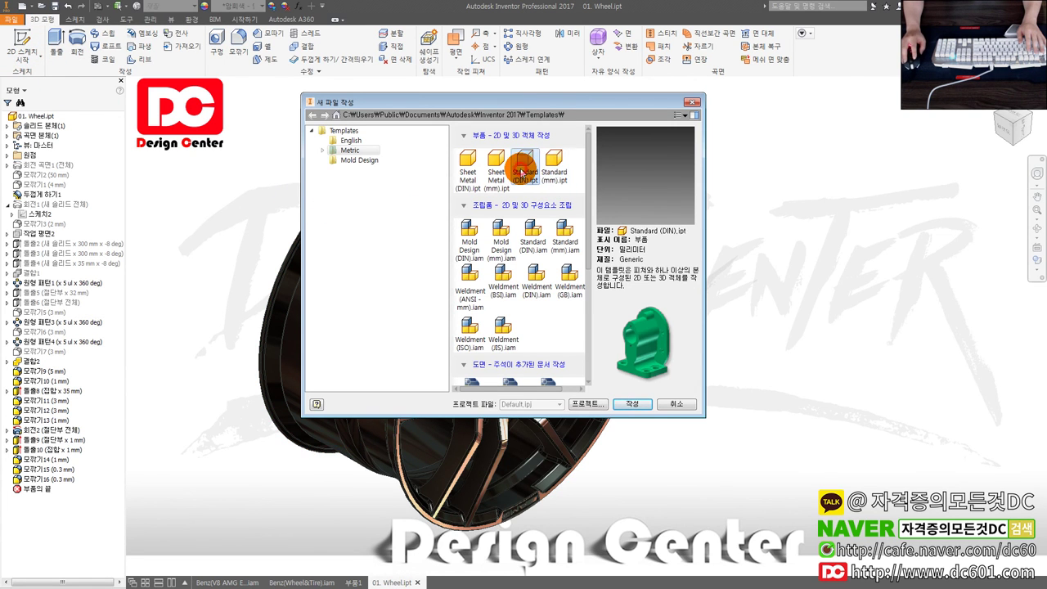
left_click(570, 170)
double_click(564, 177)
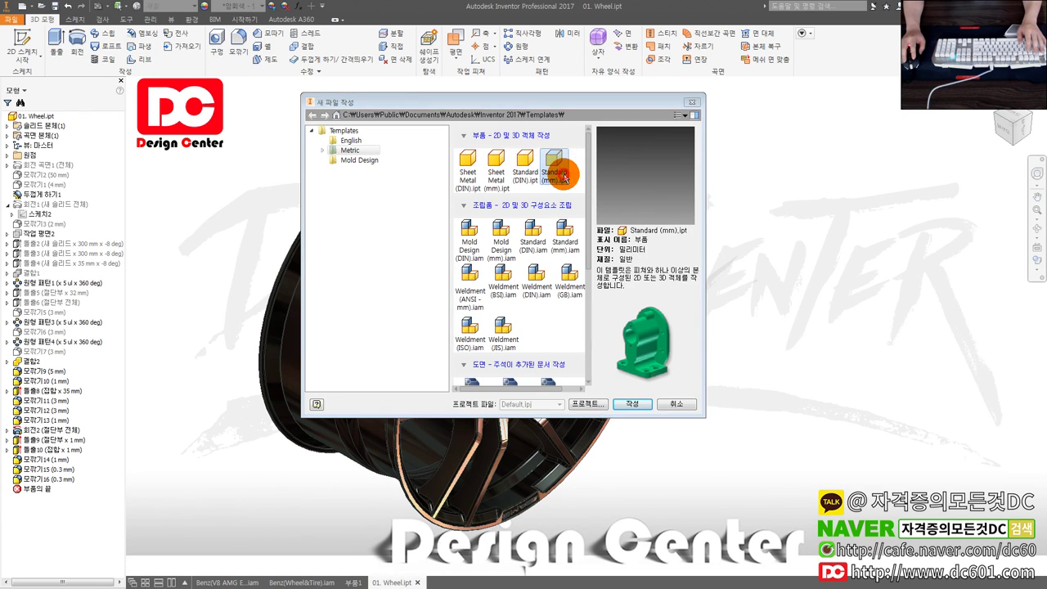
scroll(555, 247, "up", 2)
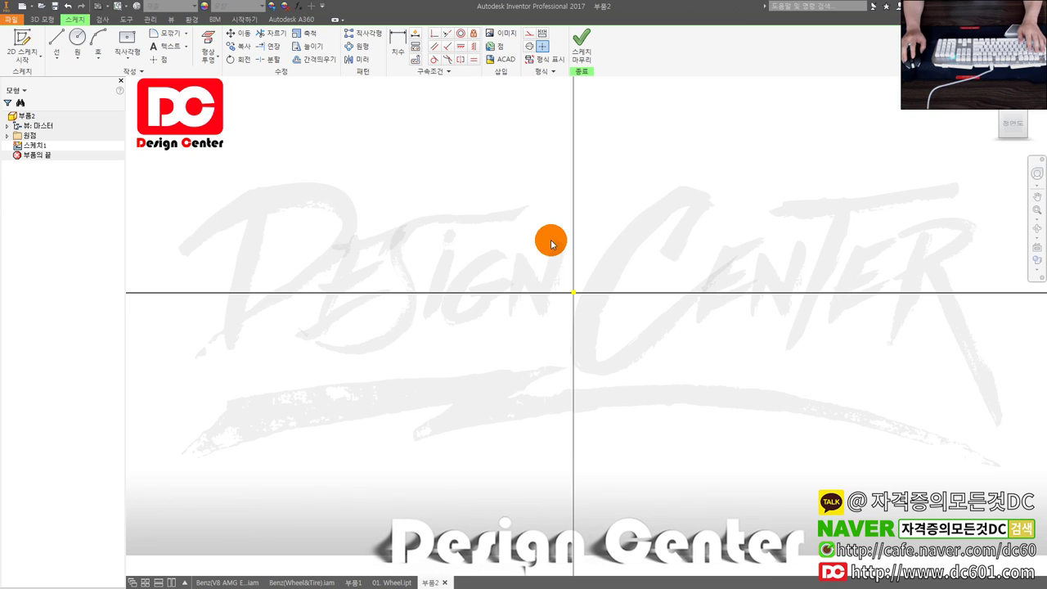
Sketch a thin rectangular strip above the origin, starting on the vertical axis
key("r")
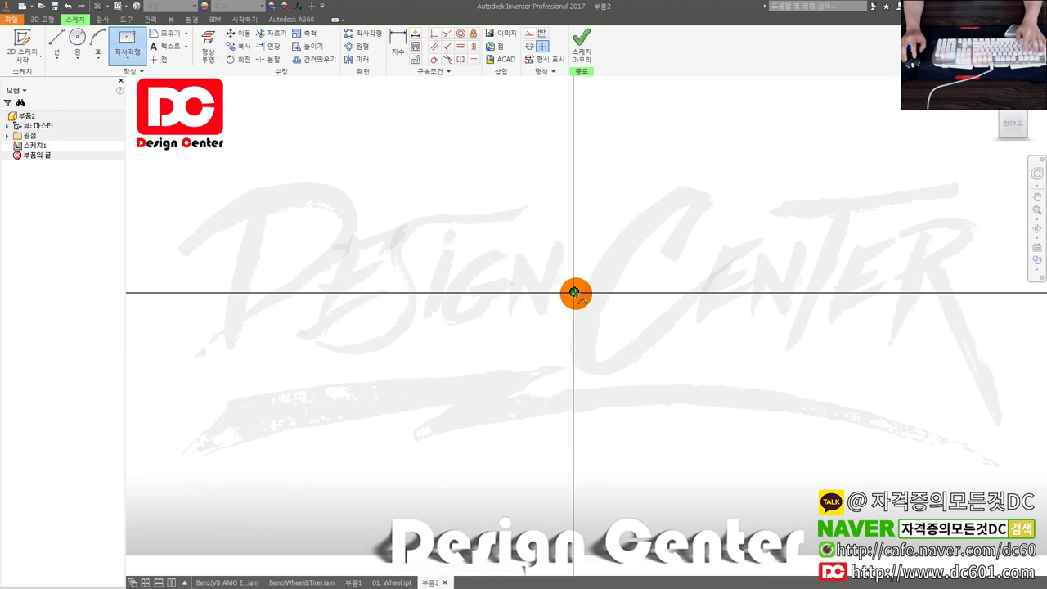
middle_click_drag(565, 262, 443, 355)
left_click(447, 175)
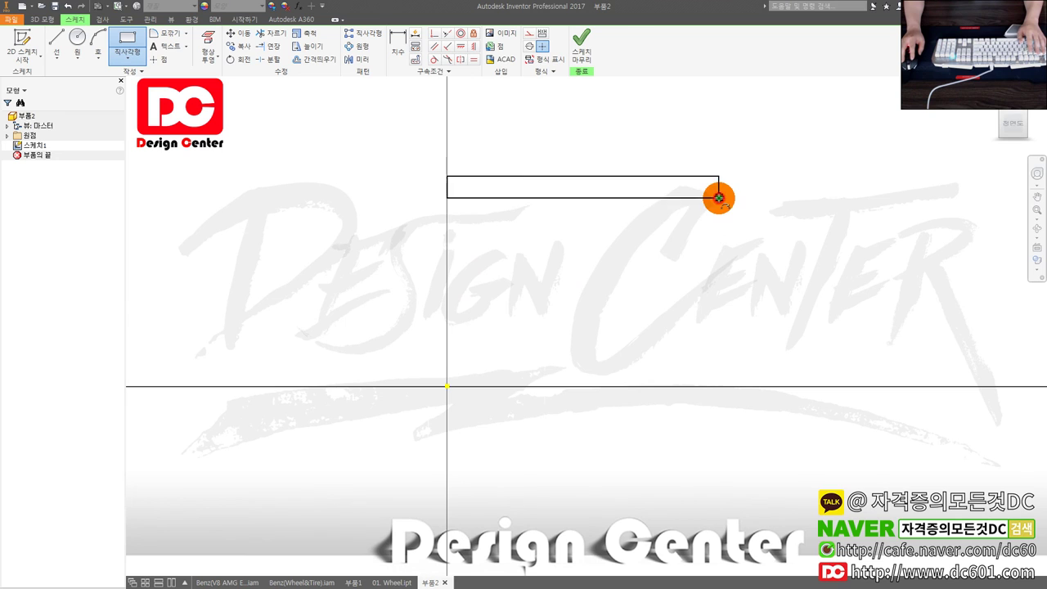
left_click(718, 197)
scroll(600, 229, "up", 2)
scroll(540, 288, "down", 3)
key("F6")
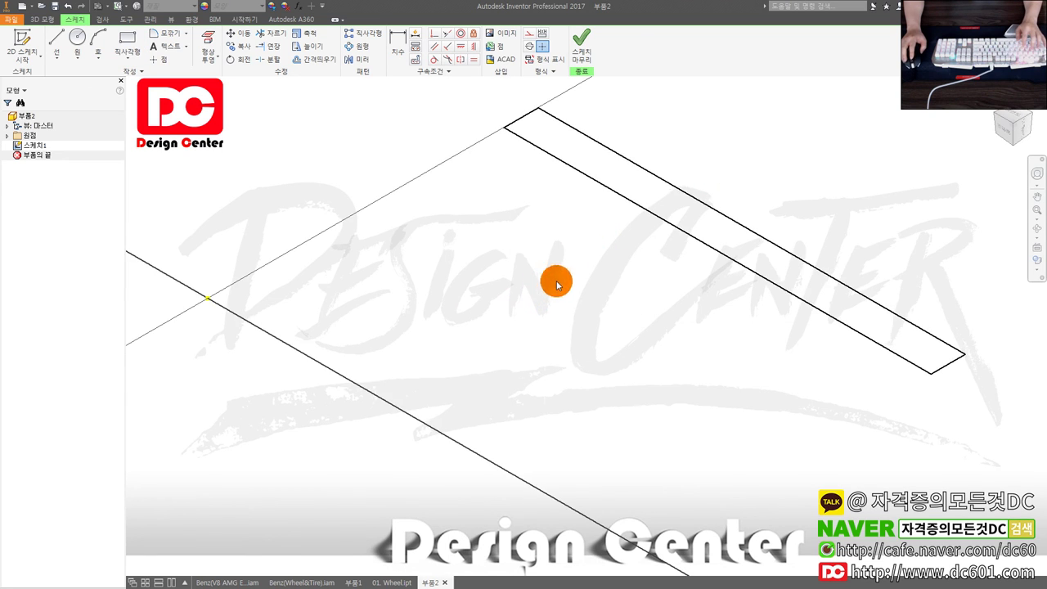
Revolve the rectangle a full turn about the X axis to form the tube
key("r")
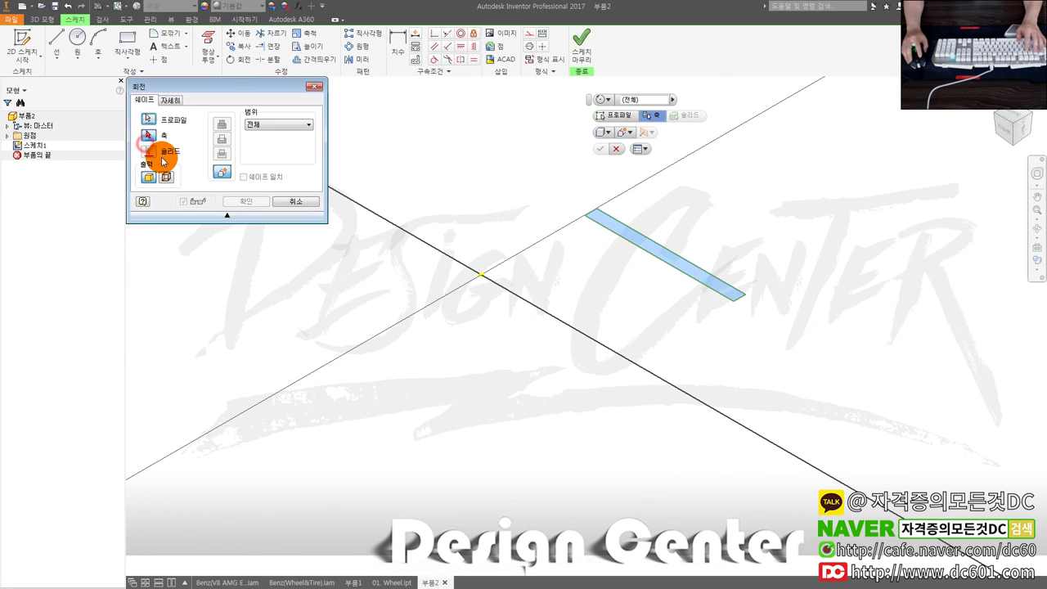
left_click(9, 135)
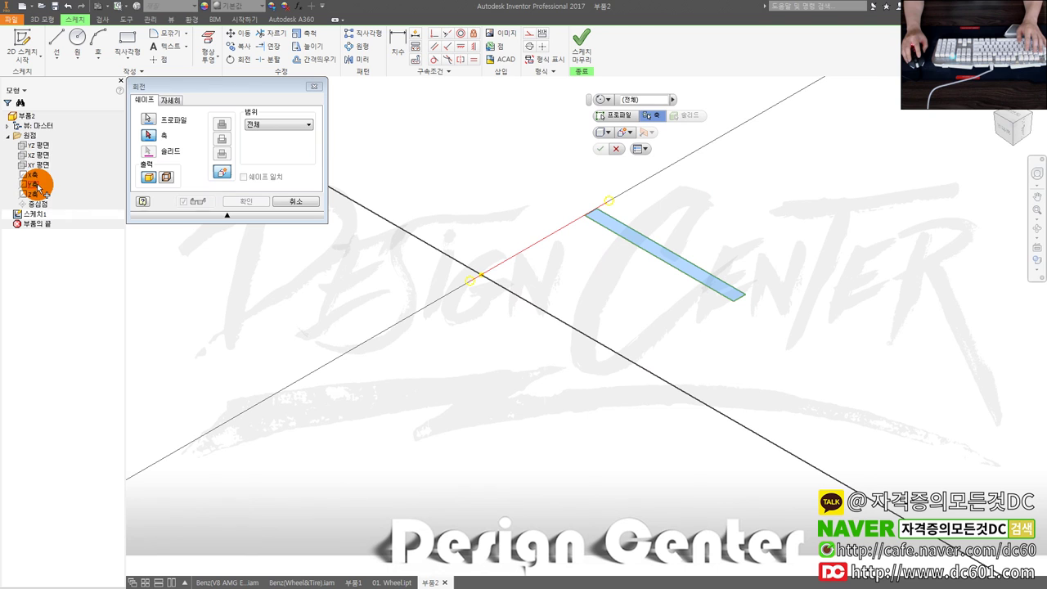
left_click(37, 175)
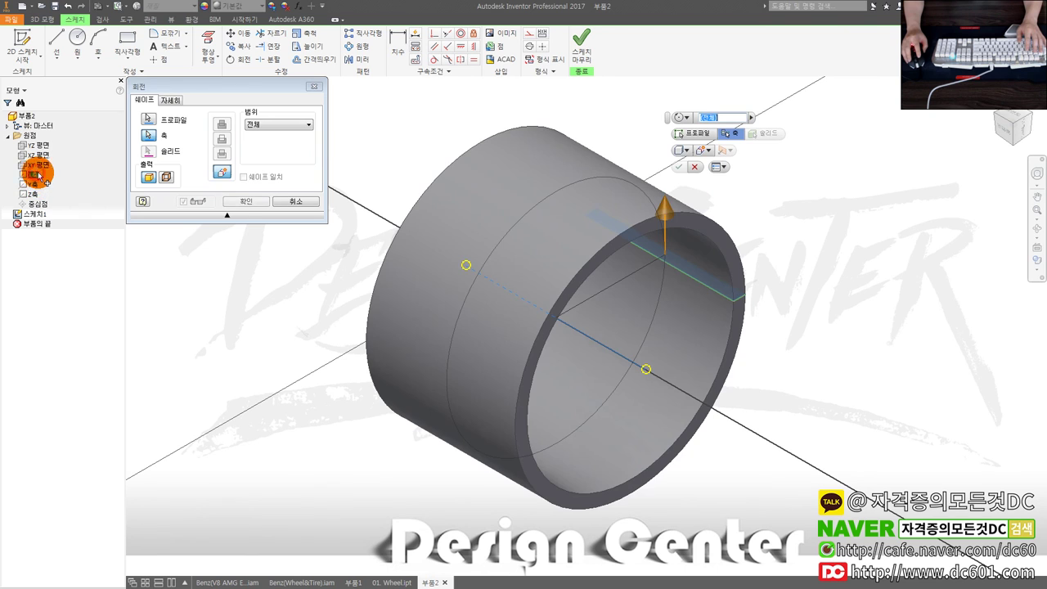
left_click(240, 206)
scroll(622, 270, "down", 3)
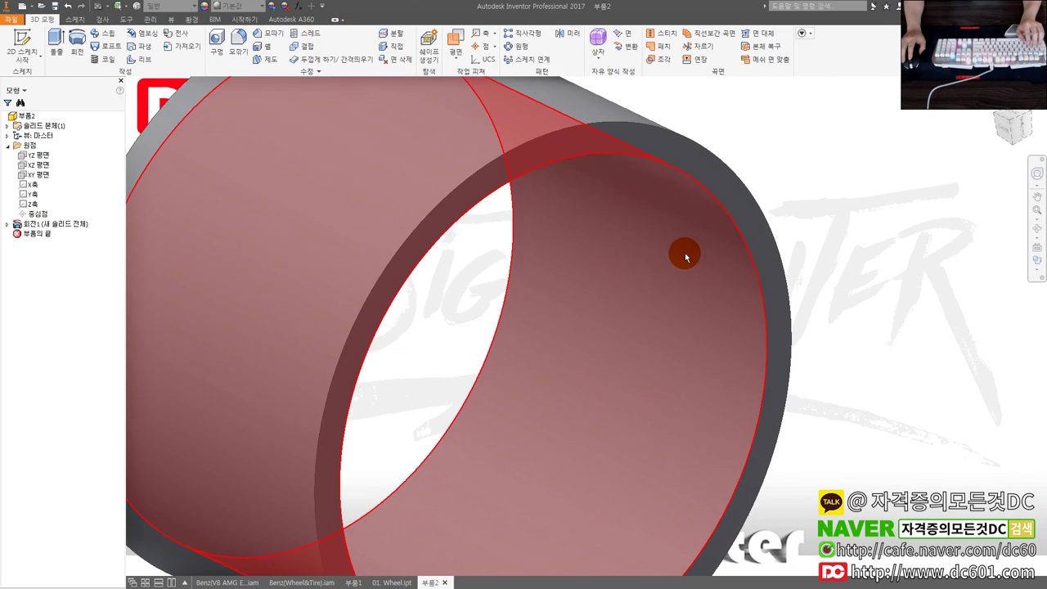
Start a new sketch on the XY plane, abandoning the one begun on XZ
scroll(685, 257, "up", 3)
left_click(28, 170)
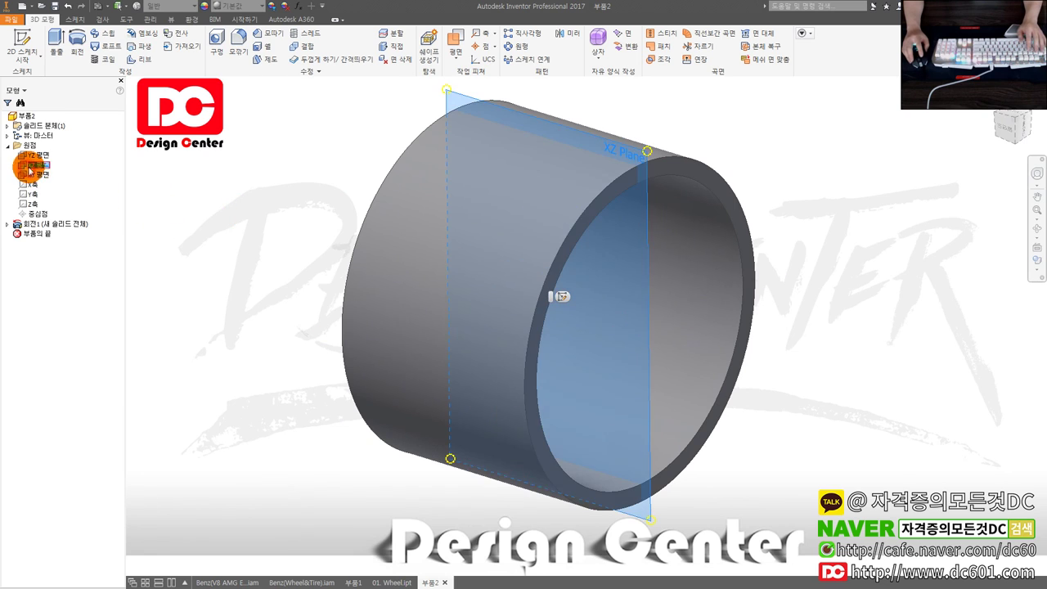
key("s")
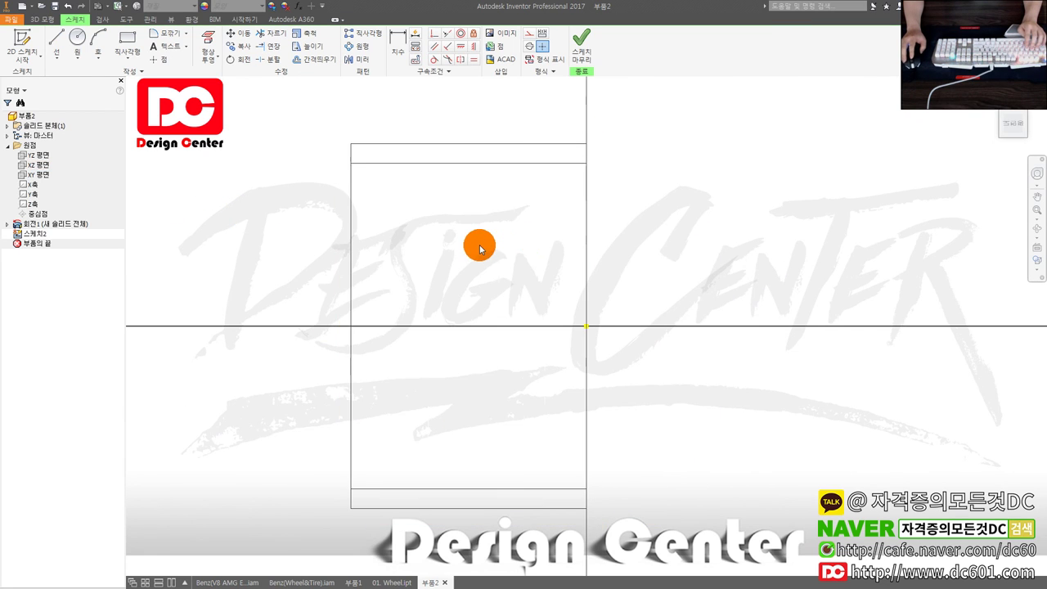
right_click_drag(809, 285, 836, 274)
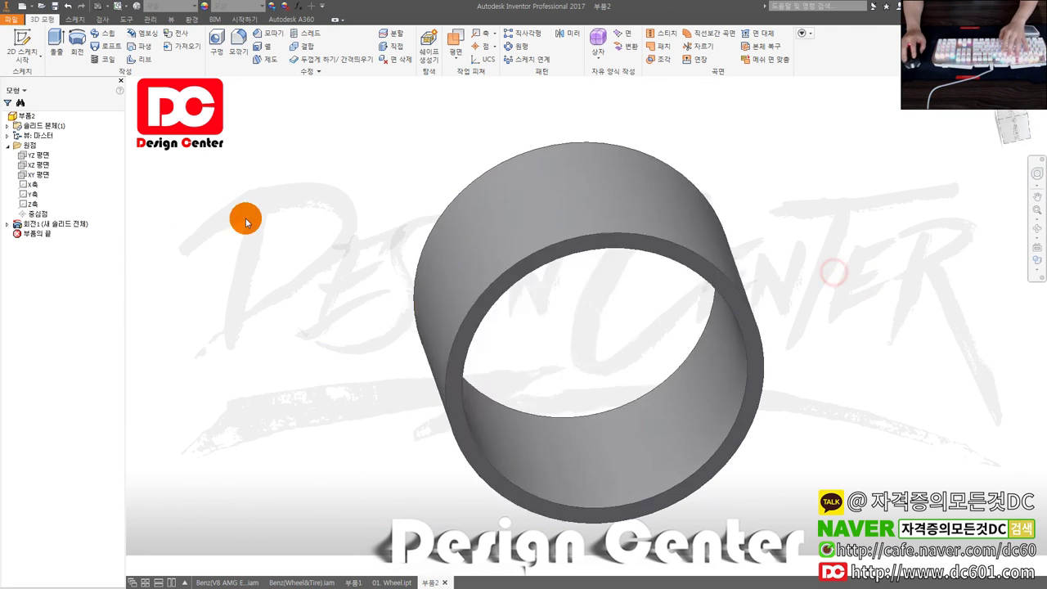
left_click(45, 174)
key("s")
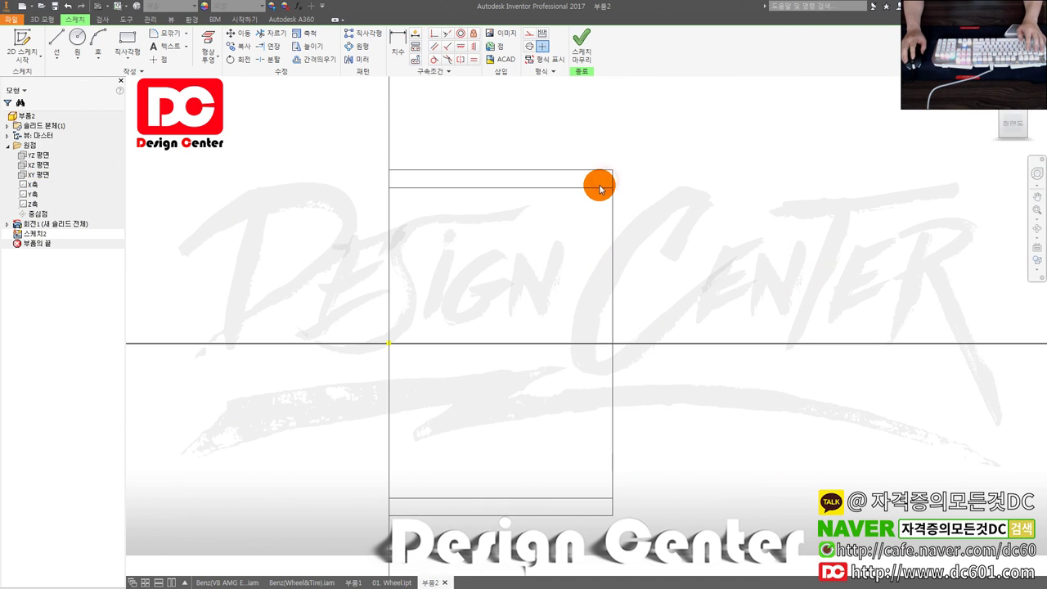
middle_click_drag(376, 186, 283, 168)
Activate the Line tool and bring up the line and spline type options
left_click(56, 41)
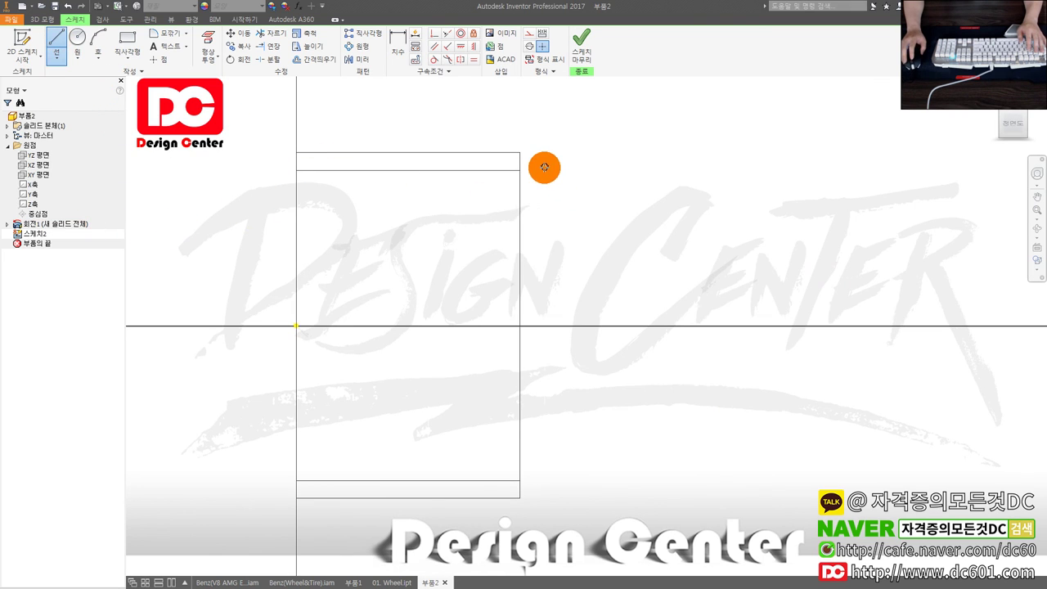
scroll(521, 161, "down", 3)
left_click(103, 49)
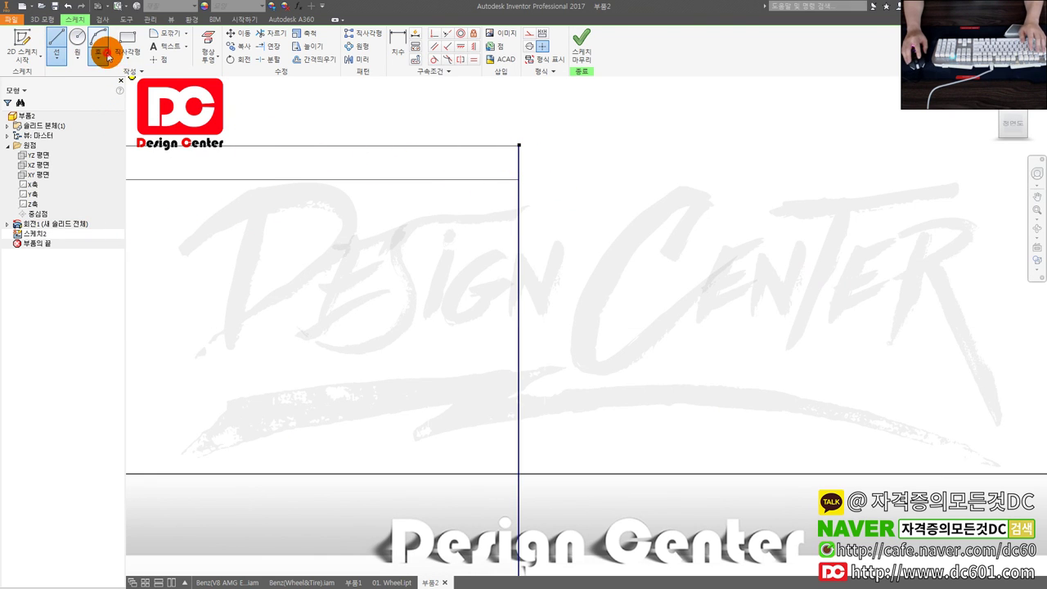
left_click(60, 65)
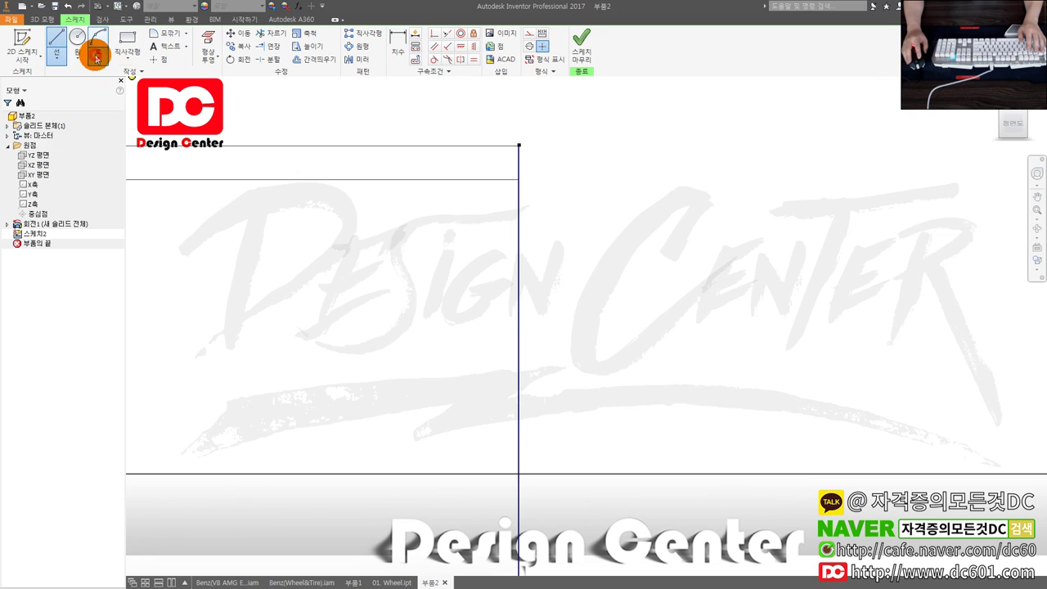
left_click(58, 69)
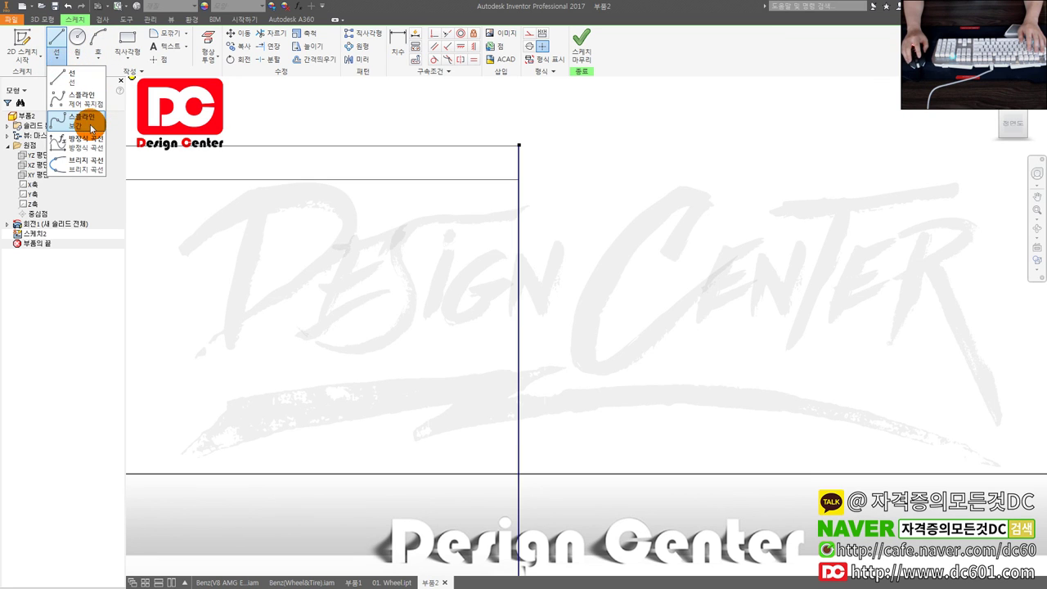
Draw an interpolation spline from the top line's corner curving down to the horizontal axis
left_click(93, 122)
middle_click_drag(537, 239, 539, 183)
left_click(70, 58)
left_click(70, 93)
left_click(521, 90)
left_click(570, 270)
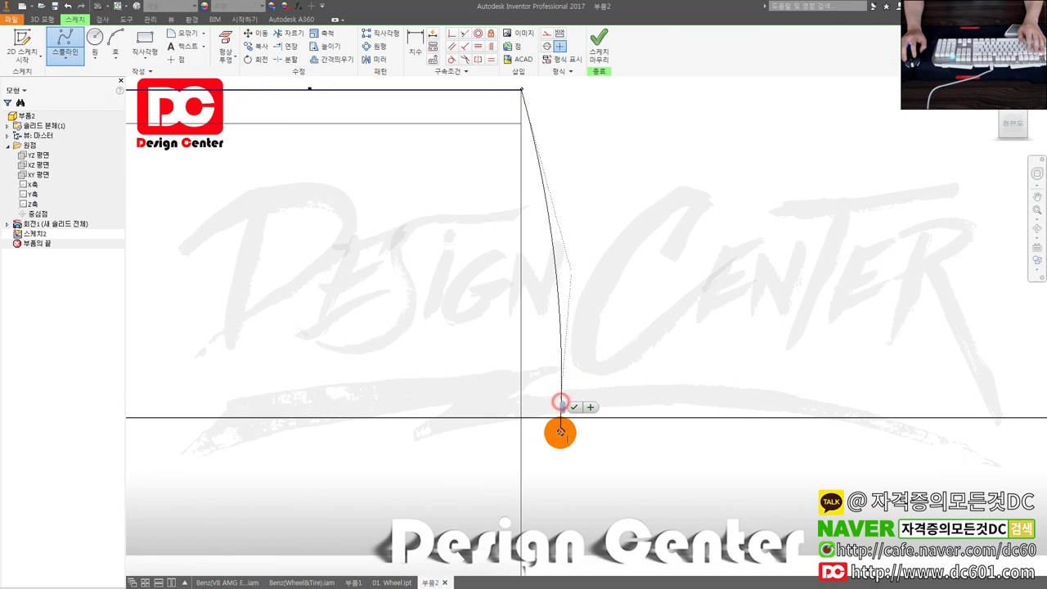
left_click(561, 421)
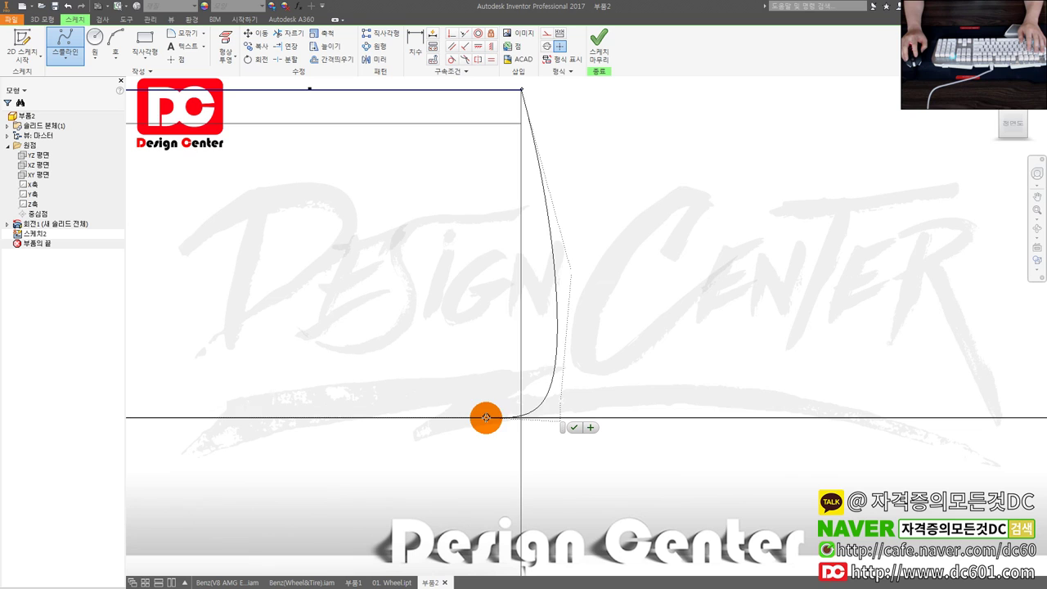
left_click(574, 427)
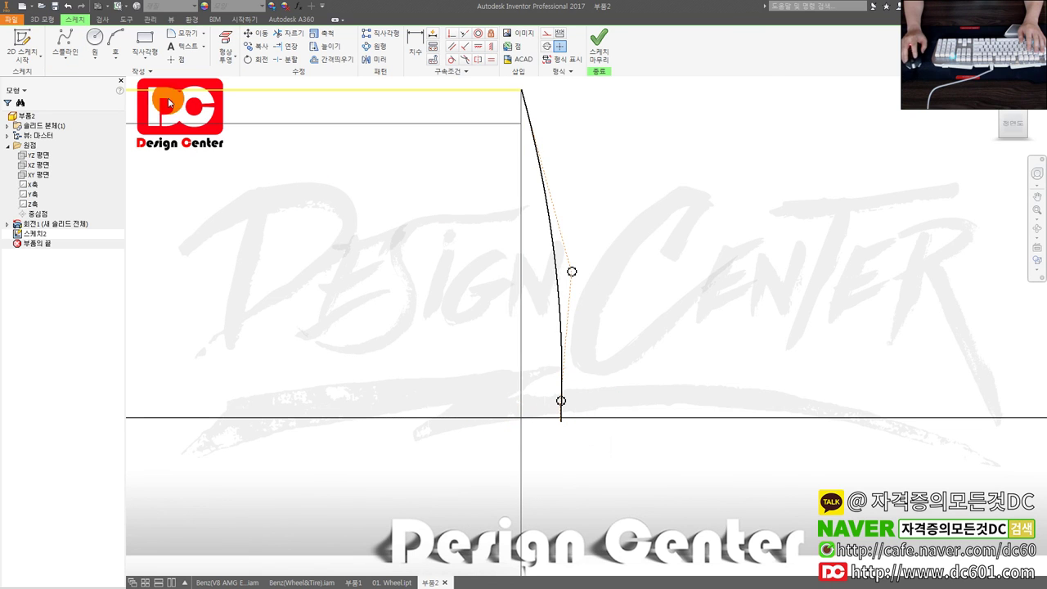
Close the profile with a horizontal line along the axis and a vertical line up to the top edge
left_click(57, 58)
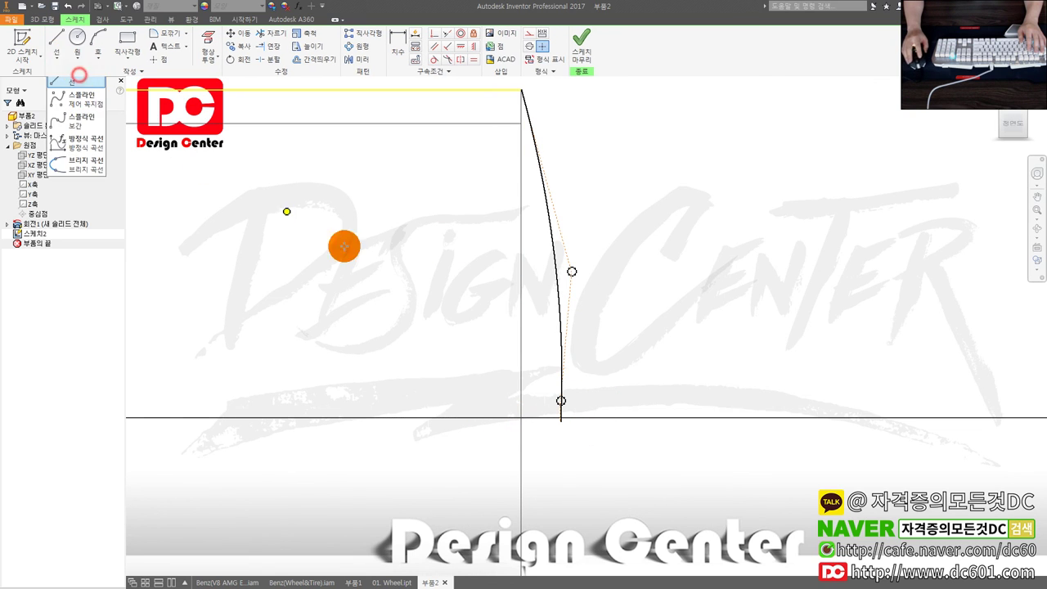
left_click(79, 78)
scroll(570, 415, "up", 2)
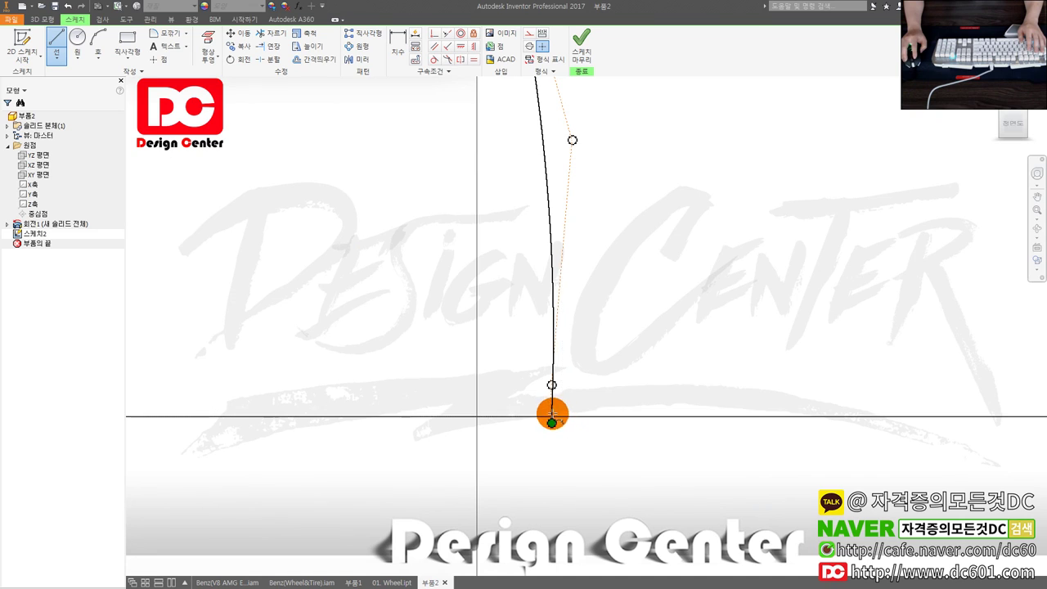
scroll(552, 421, "up", 3)
scroll(486, 421, "down", 3)
left_click(449, 439)
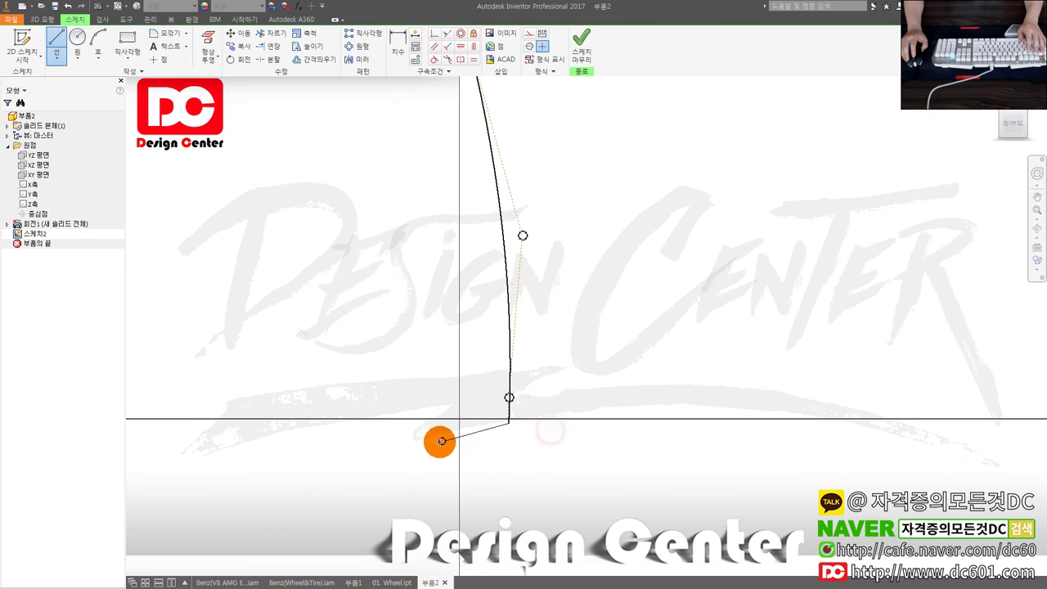
scroll(432, 424, "down", 2)
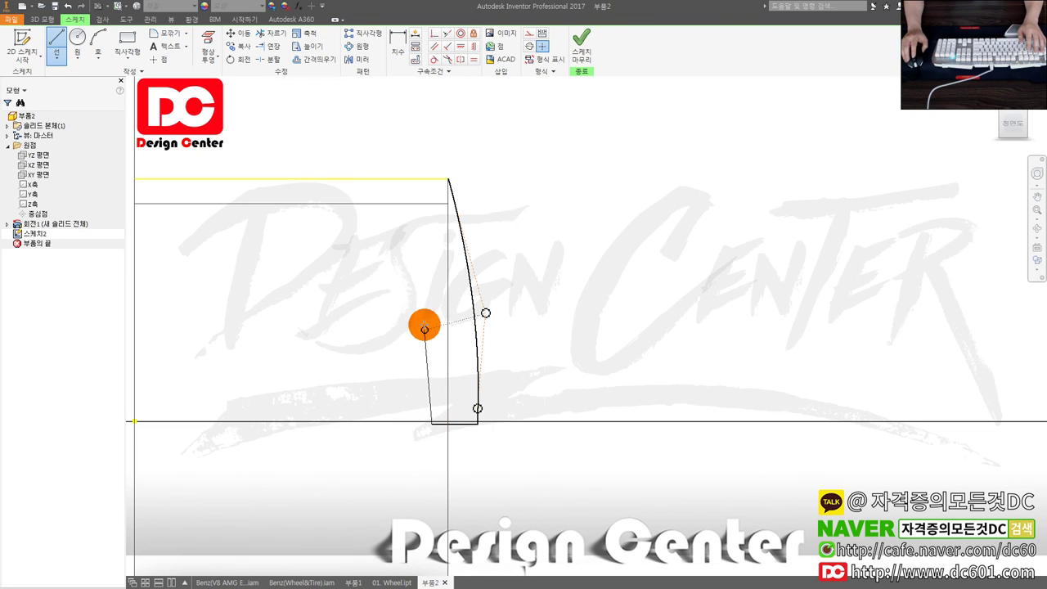
left_click(432, 178)
key("Escape")
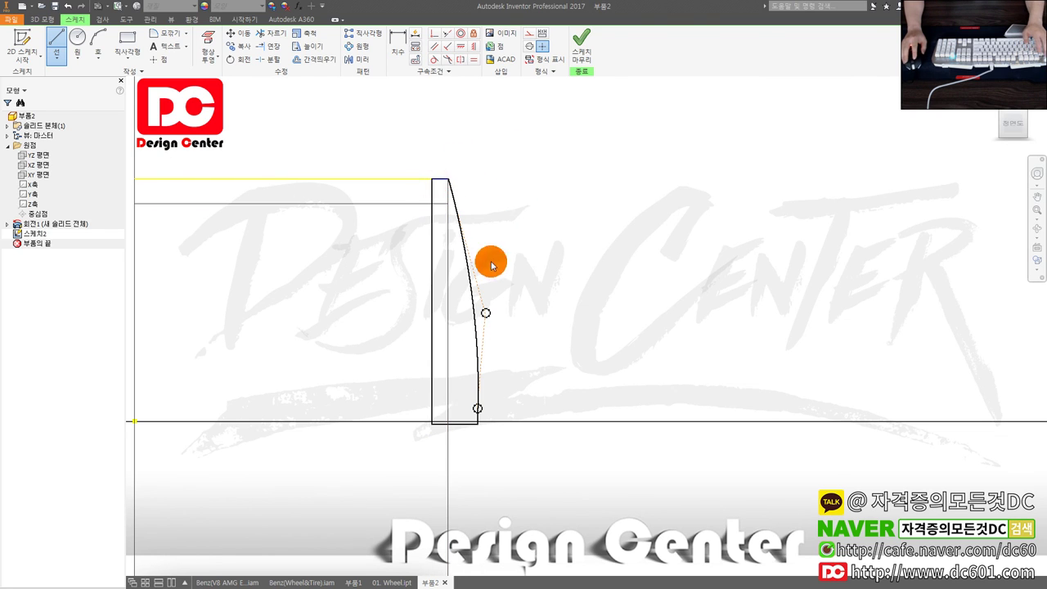
scroll(467, 428, "up", 2)
scroll(460, 428, "down", 1)
middle_click_drag(461, 428, 594, 391)
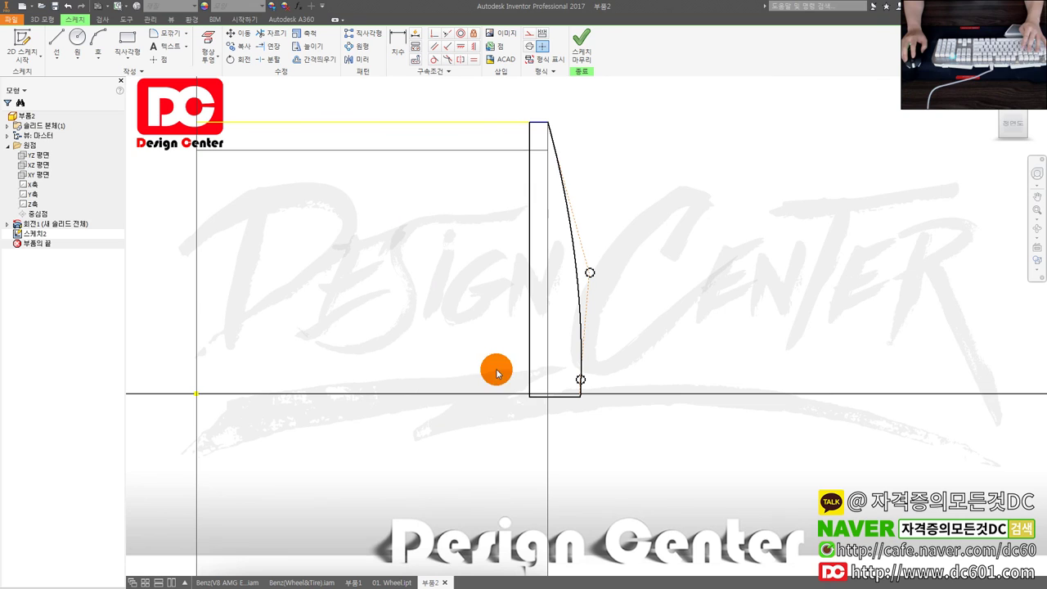
Finish the sketch, preview revolving the profile about the axis, then cancel the revolve
left_click(460, 50)
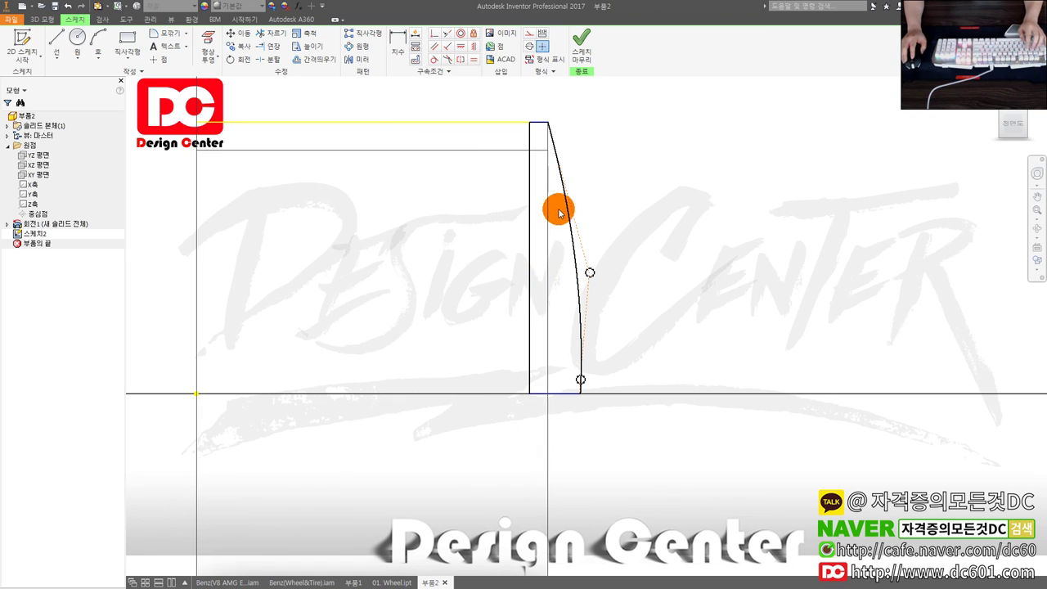
key("F6")
key("r")
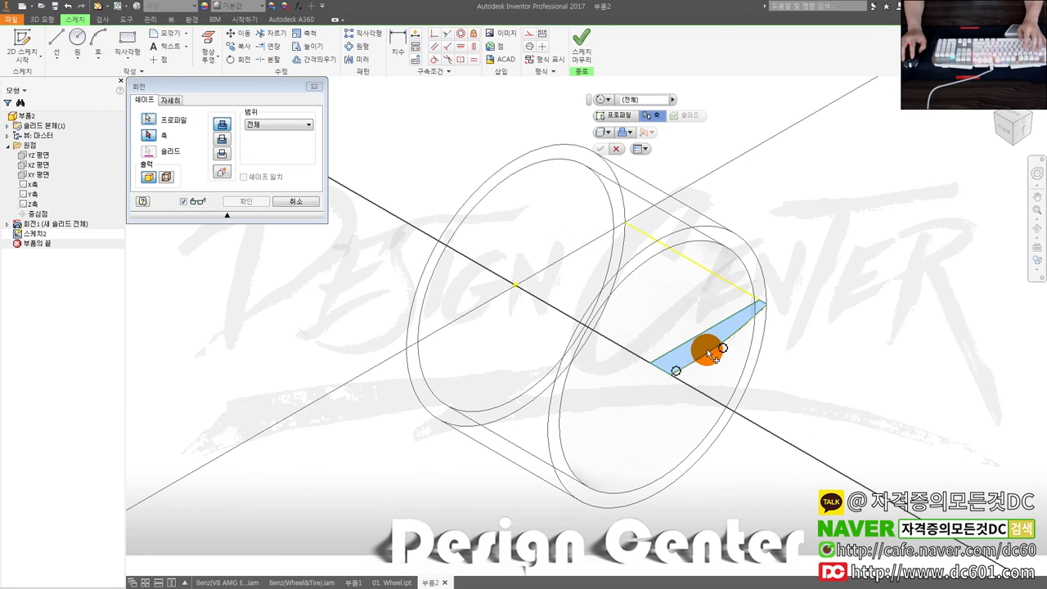
left_click(662, 367)
middle_click_drag(615, 303, 985, 121, "shift")
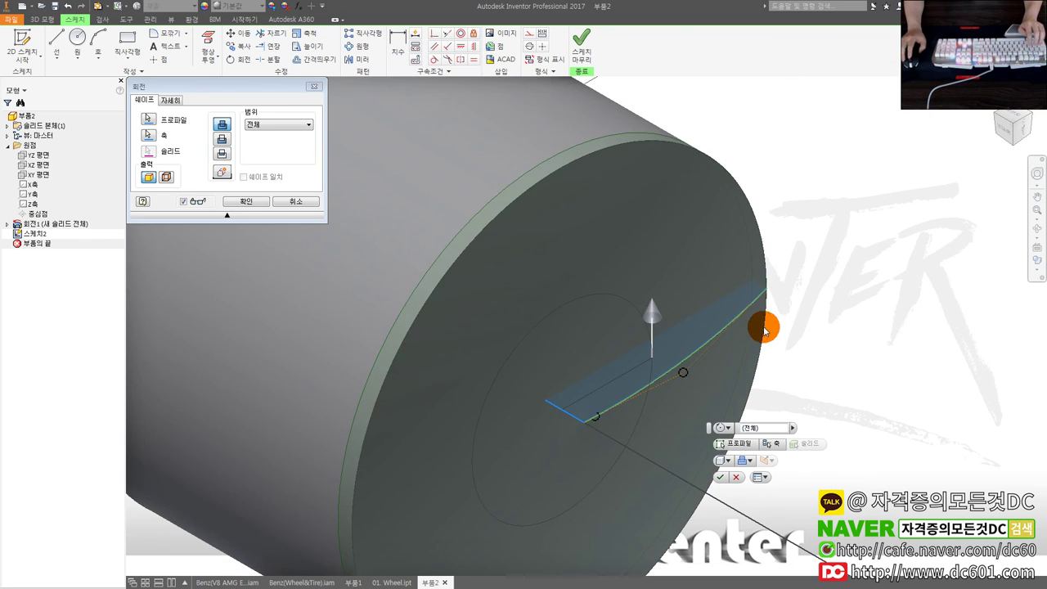
left_click(1011, 125)
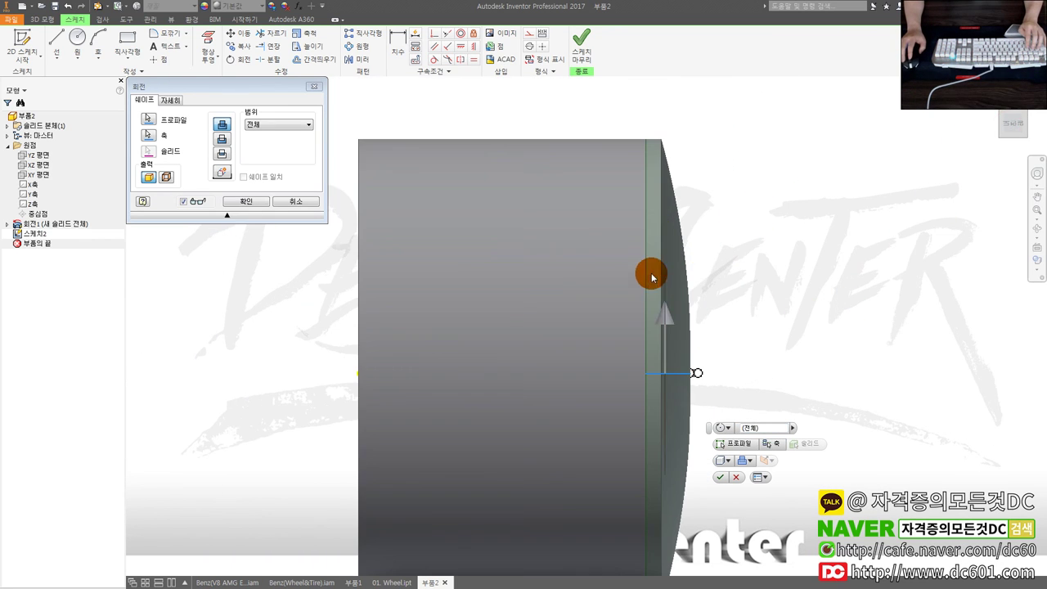
middle_click_drag(685, 273, 679, 319, "shift")
scroll(680, 318, "down", 3)
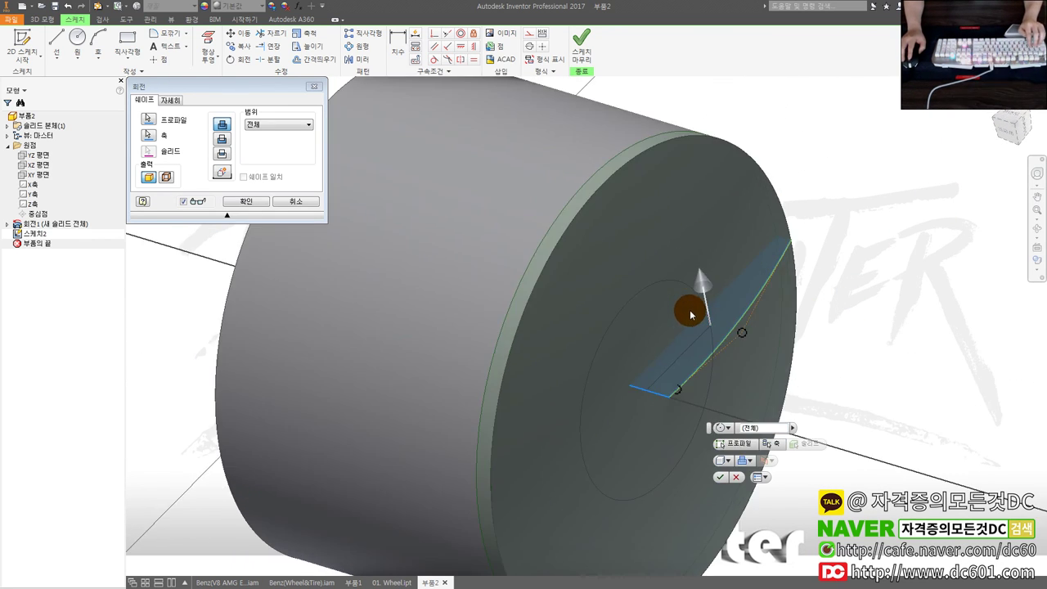
middle_click_drag(691, 311, 612, 336)
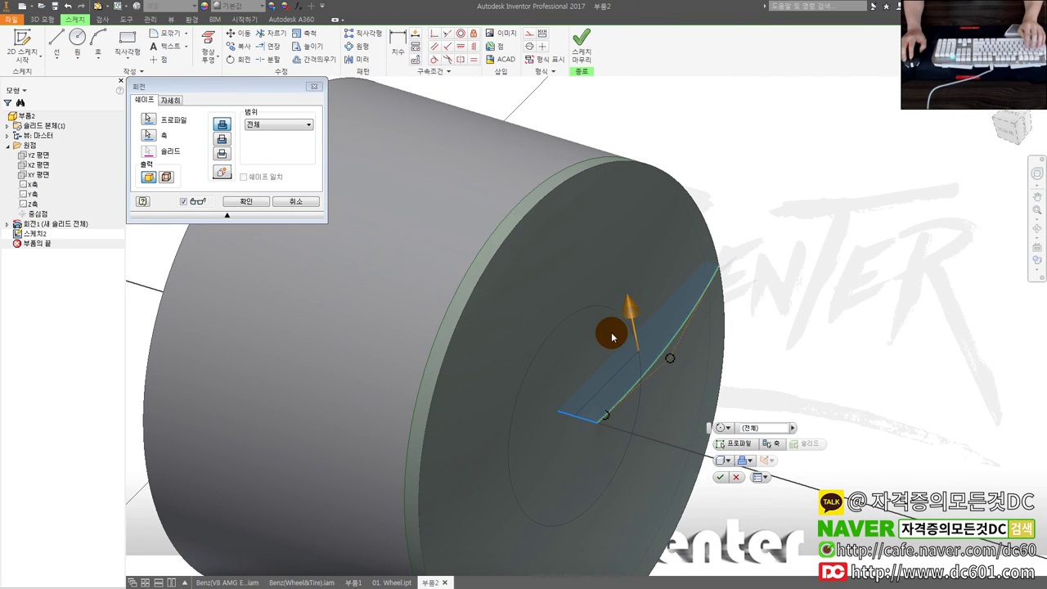
mouse_move(592, 275)
middle_mouse_down("shift")
mouse_move(692, 281)
mouse_move(662, 280)
middle_mouse_up("shift")
key("Escape")
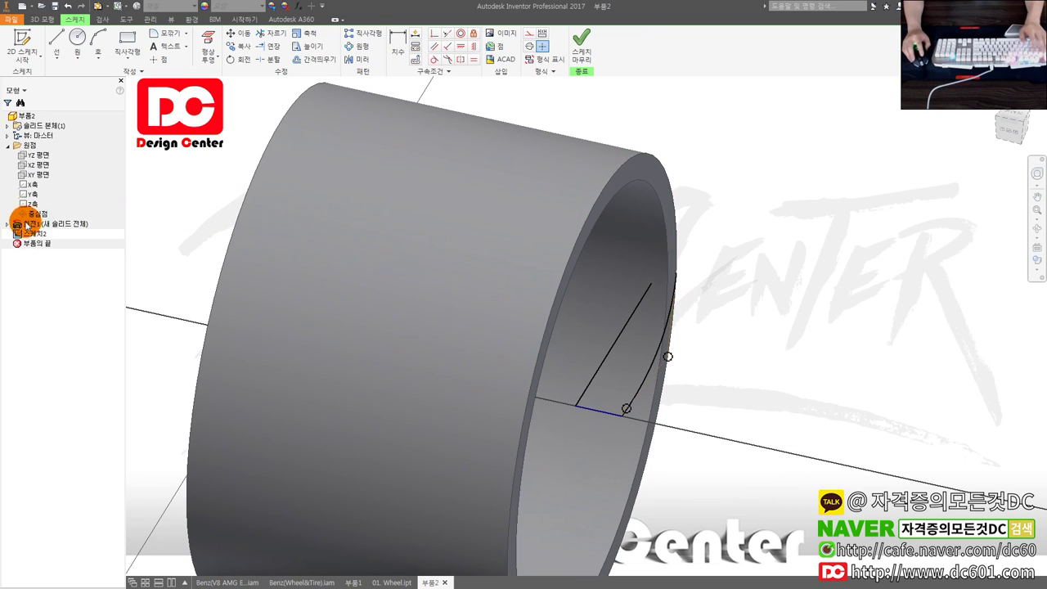
left_click(8, 224)
Open Sketch1 under Revolve1 to edit the shell's profile
left_click(581, 41)
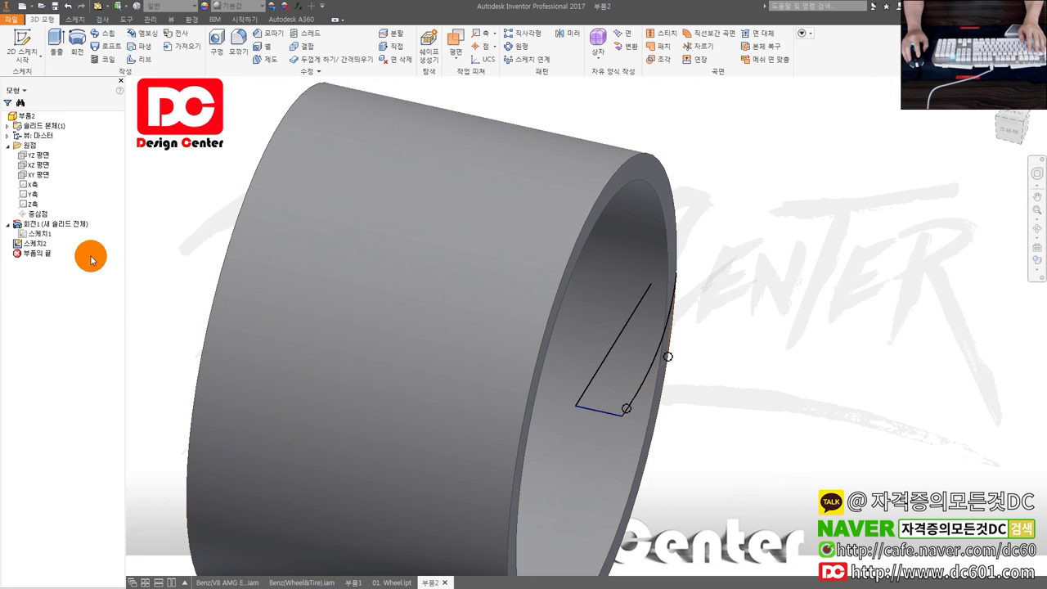
left_click(31, 233)
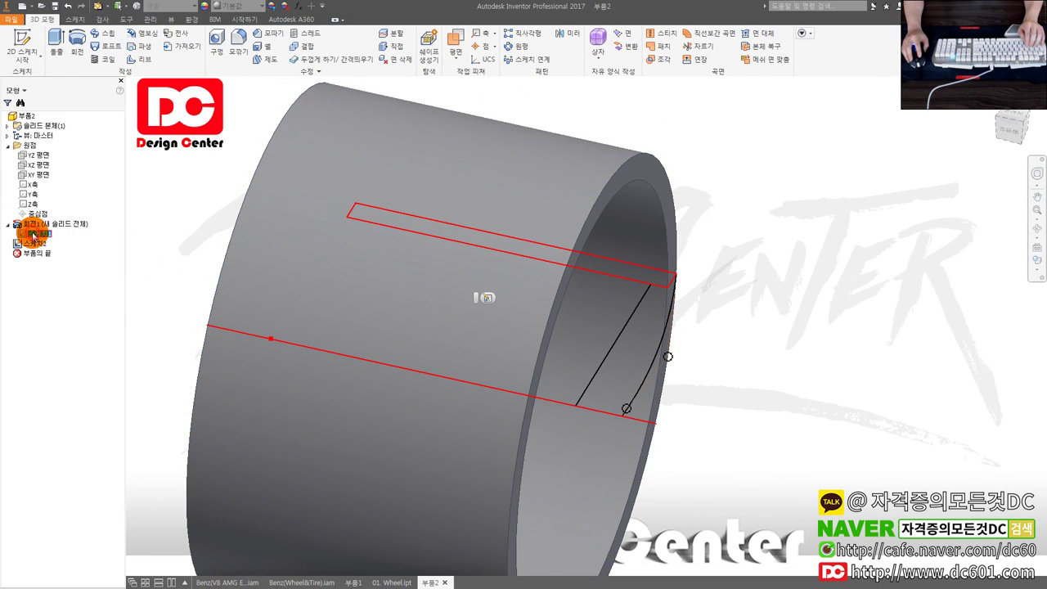
double_click(33, 233)
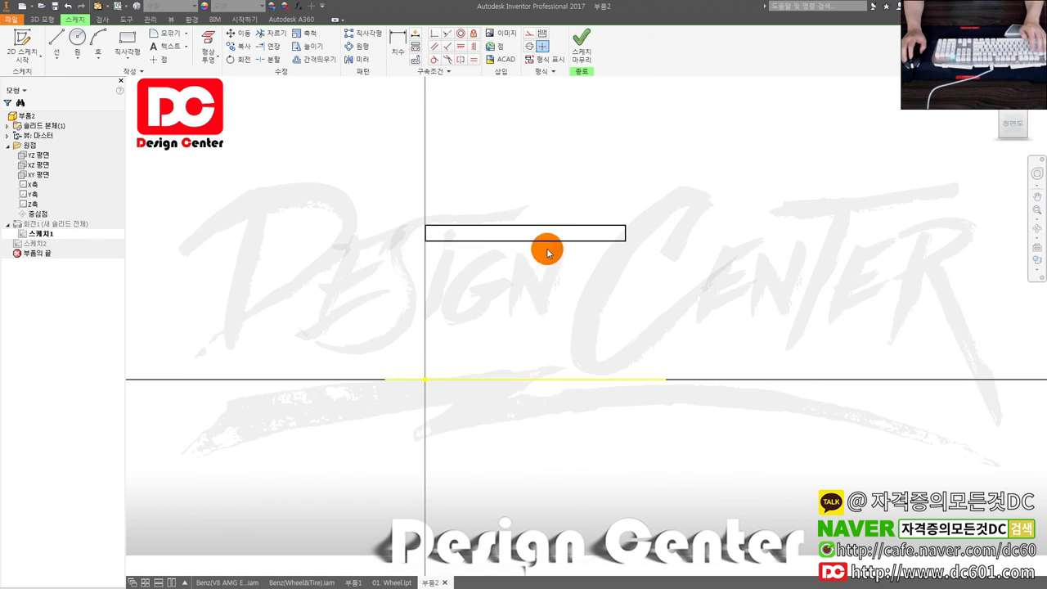
scroll(624, 241, "up", 3)
scroll(598, 241, "up", 2)
Draw a stepped line along the profile's inner edge and finish the sketch
key("l")
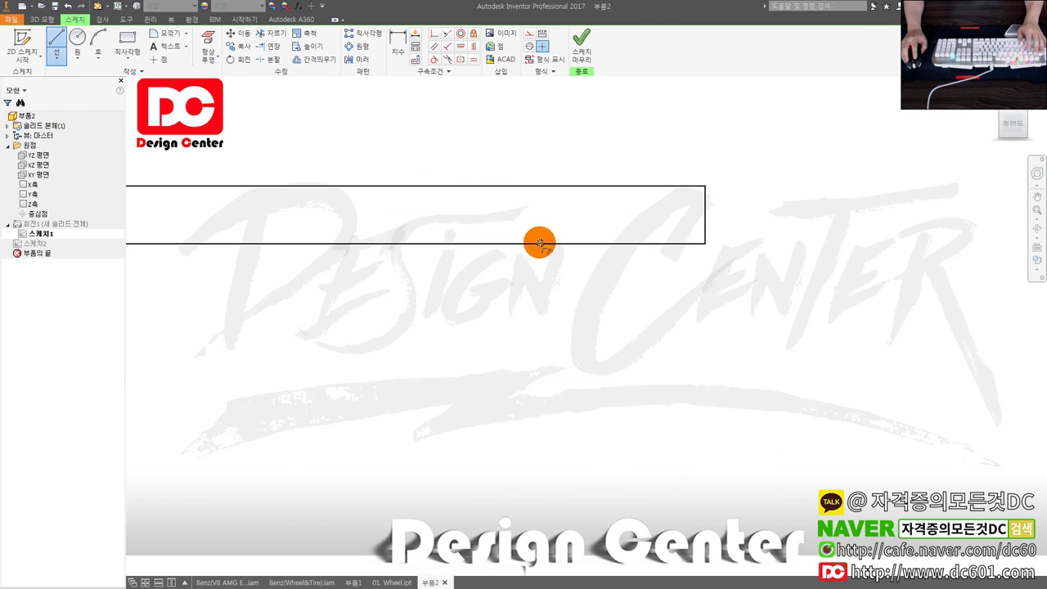
left_click(527, 244)
left_click(577, 220)
left_click(669, 207)
left_click(708, 227)
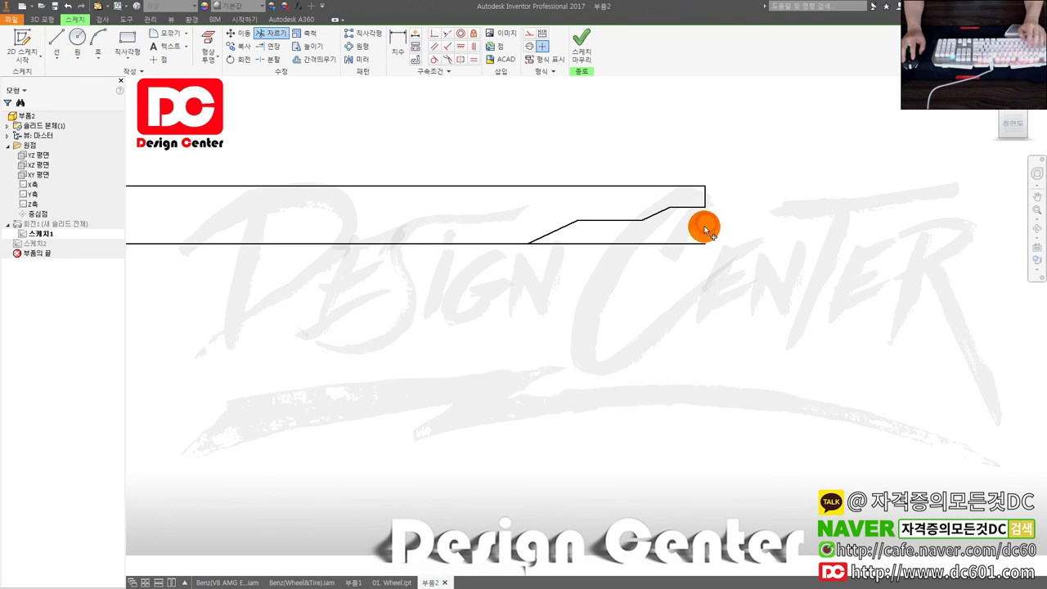
right_click_drag(682, 242, 635, 269)
scroll(639, 276, "down", 3)
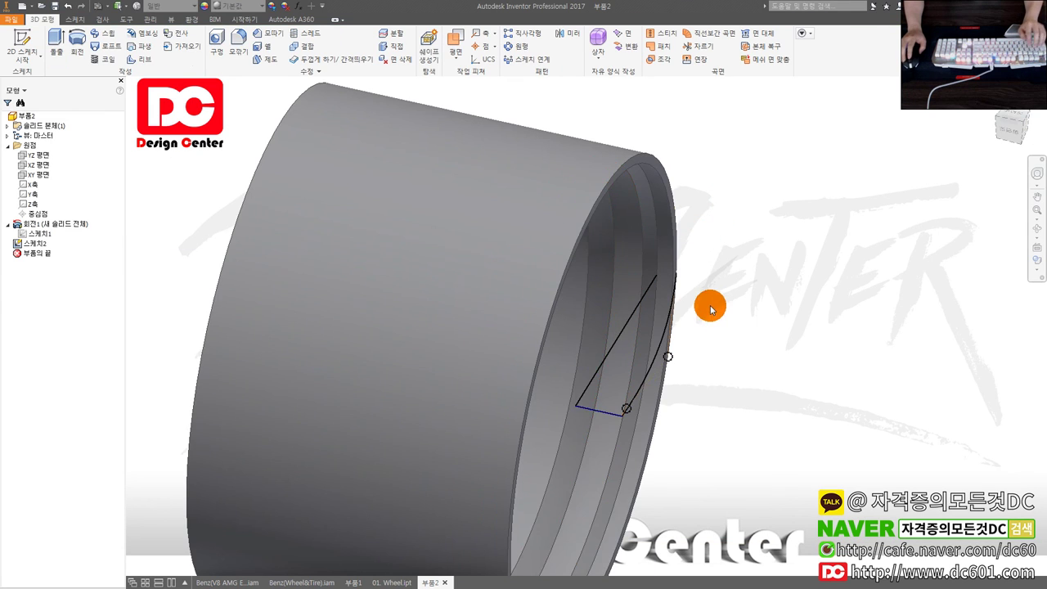
scroll(711, 302, "down", 3)
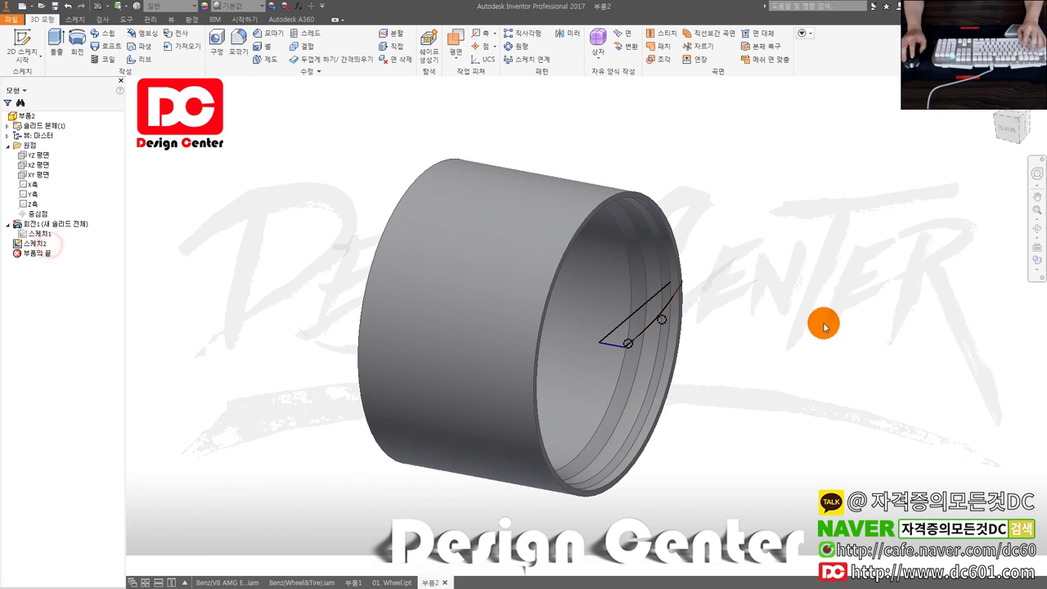
key("r")
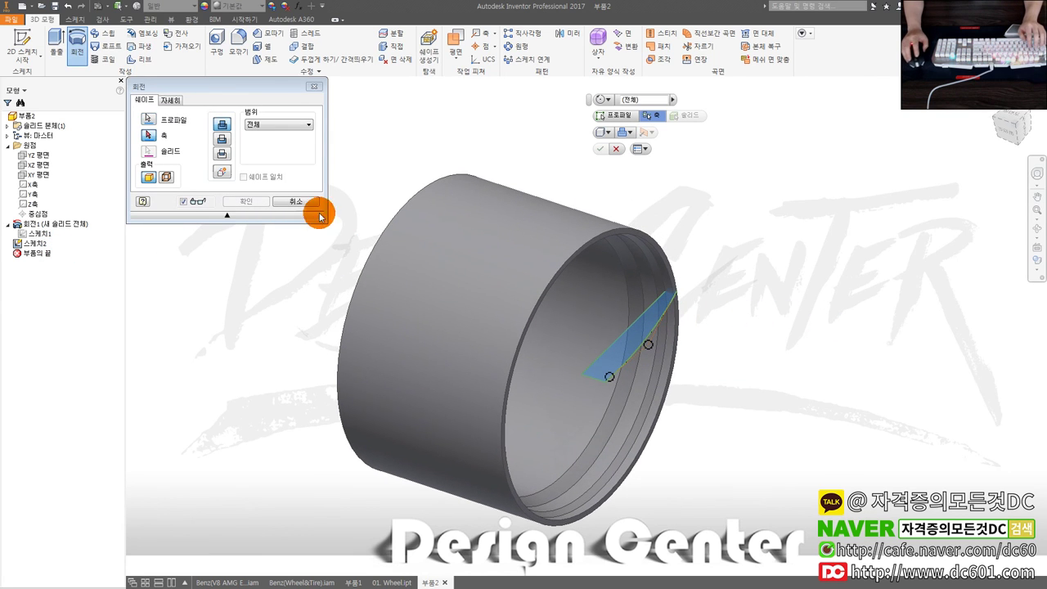
Revolve the profile around the axis and inspect the resulting hollow cylinder
left_click(150, 135)
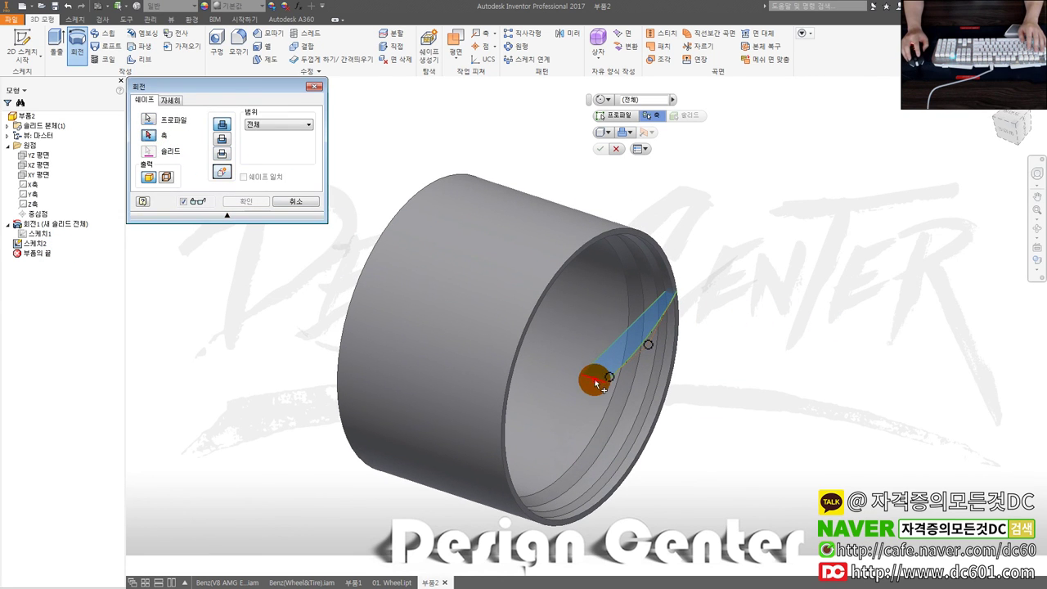
left_click(596, 381)
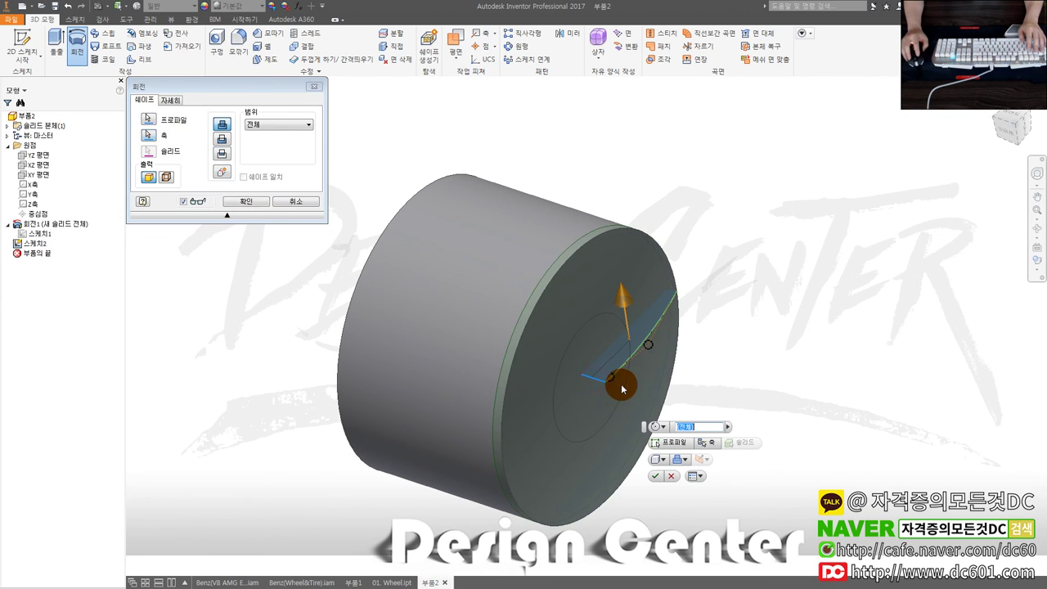
left_click(243, 202)
middle_click_drag(406, 212, 636, 279, "shift")
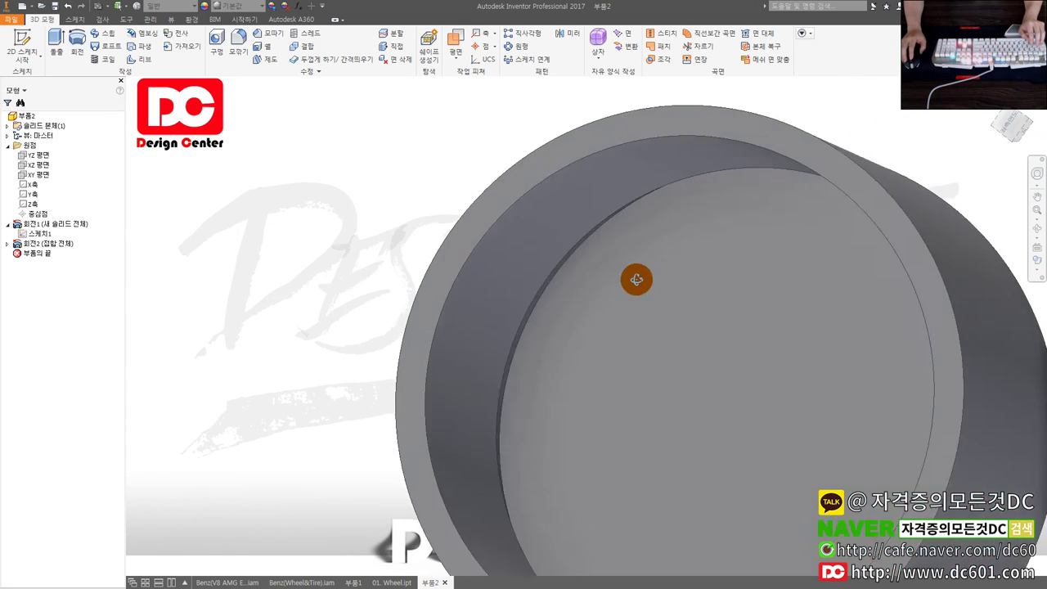
middle_click_drag(636, 278, 603, 303, "shift")
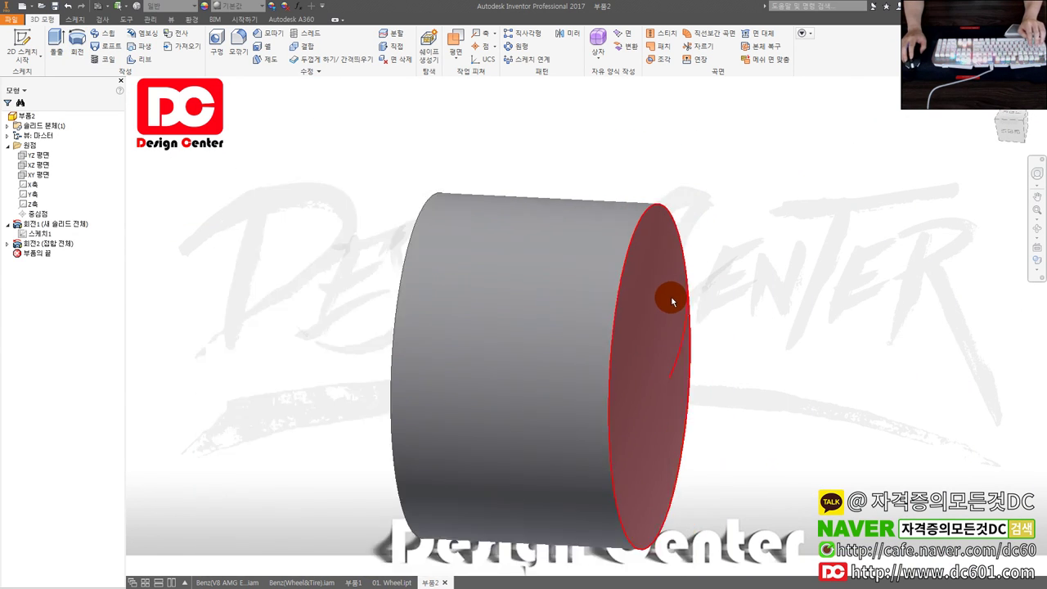
Undo the second revolve and restart Revolve, picking the axis line
key("ctrl+z")
key("r")
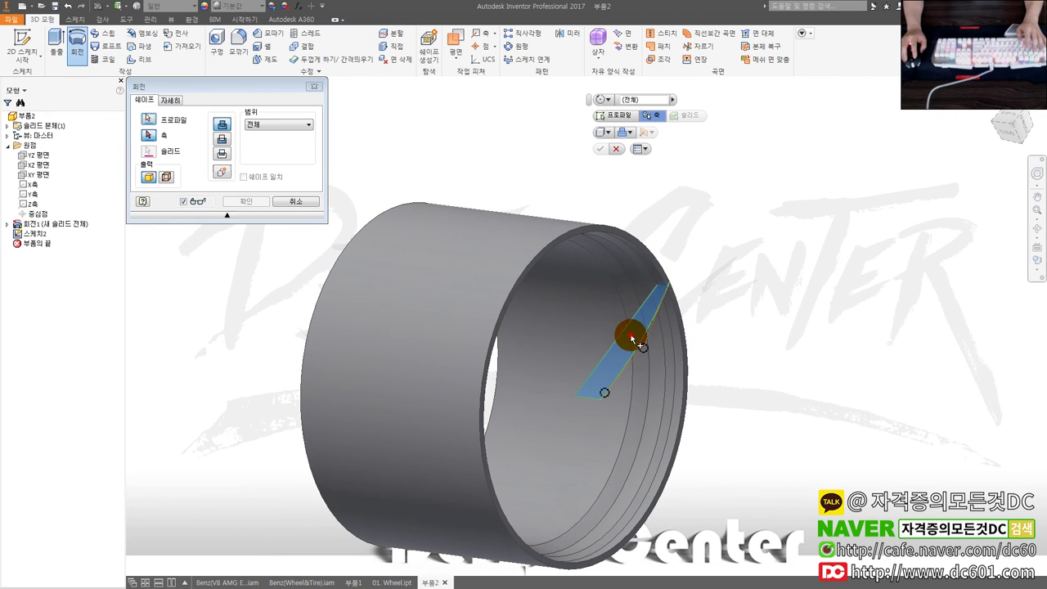
left_click(149, 136)
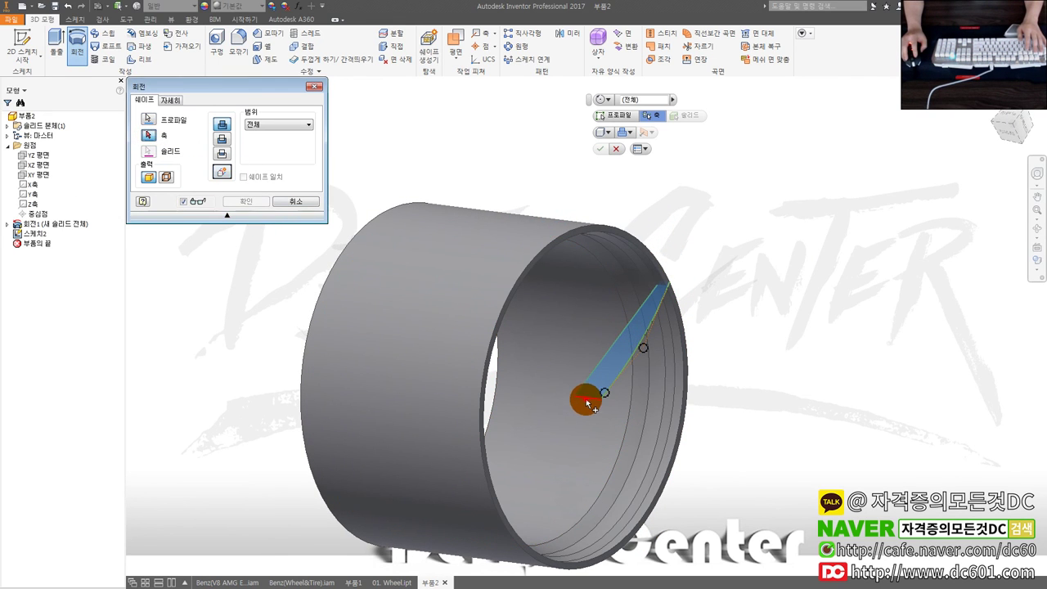
left_click(587, 402)
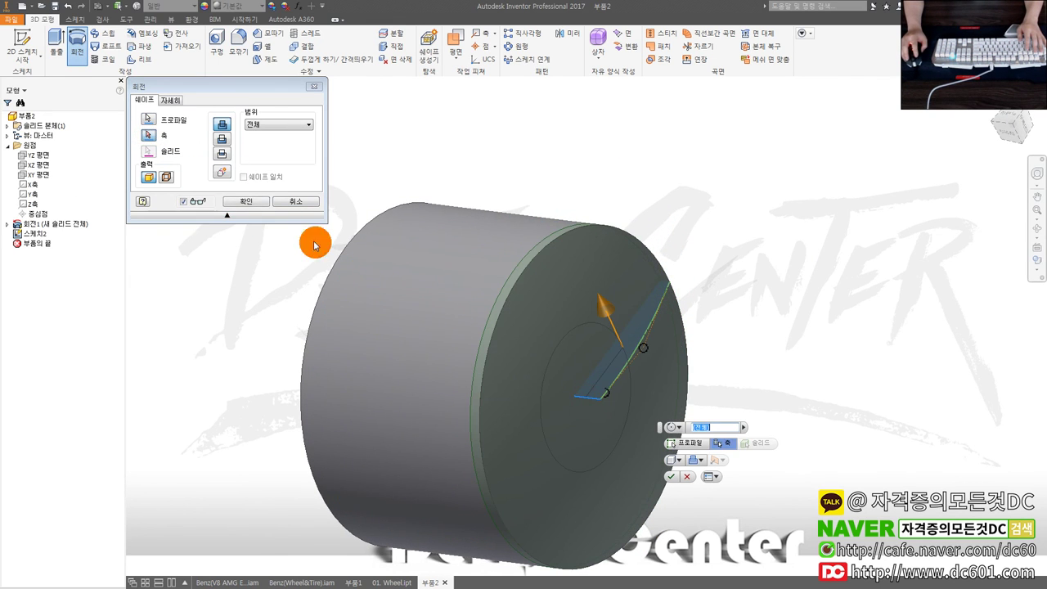
Preview New Solid, Cut and Intersect outputs, then set the revolve to Join
left_click(224, 171)
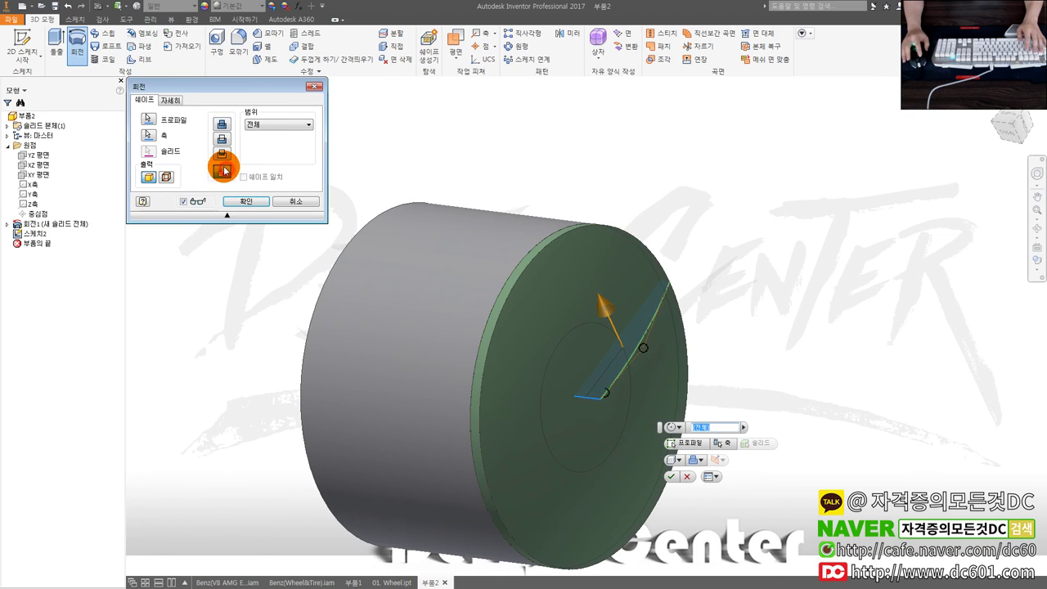
left_click(221, 125)
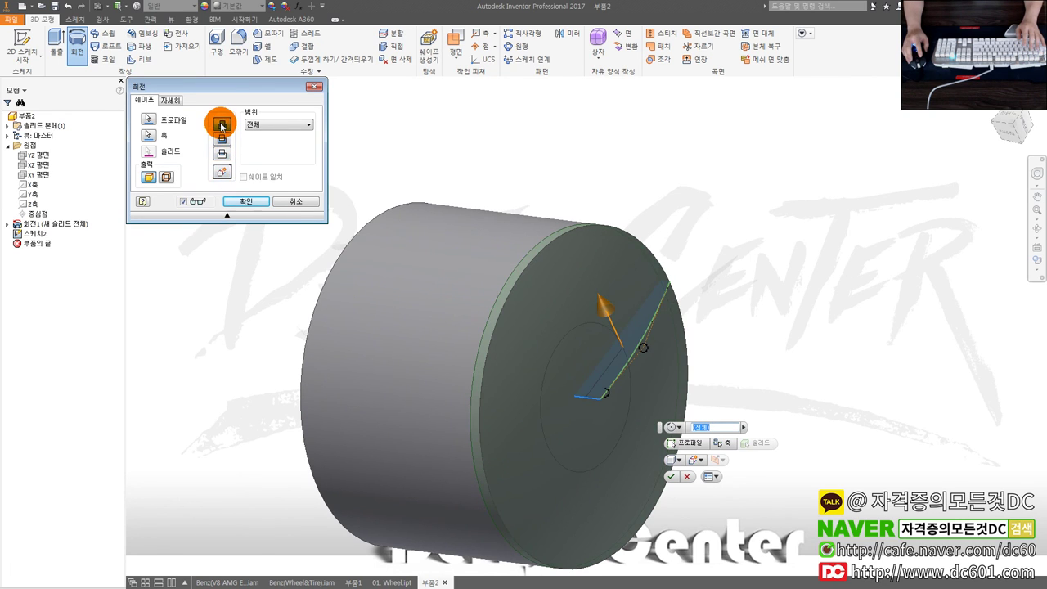
left_click(222, 141)
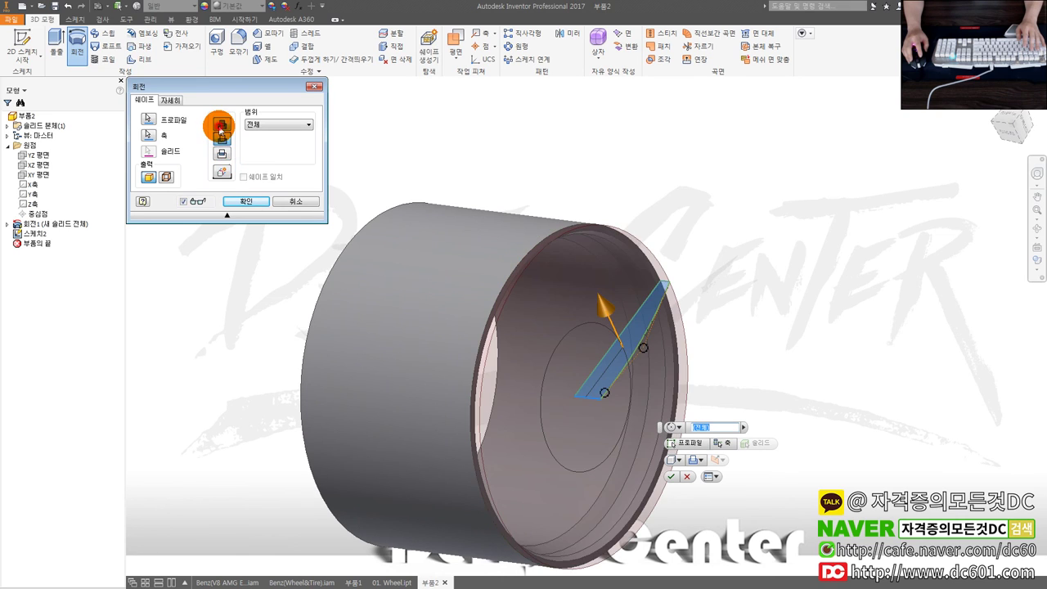
left_click(220, 152)
left_click(222, 171)
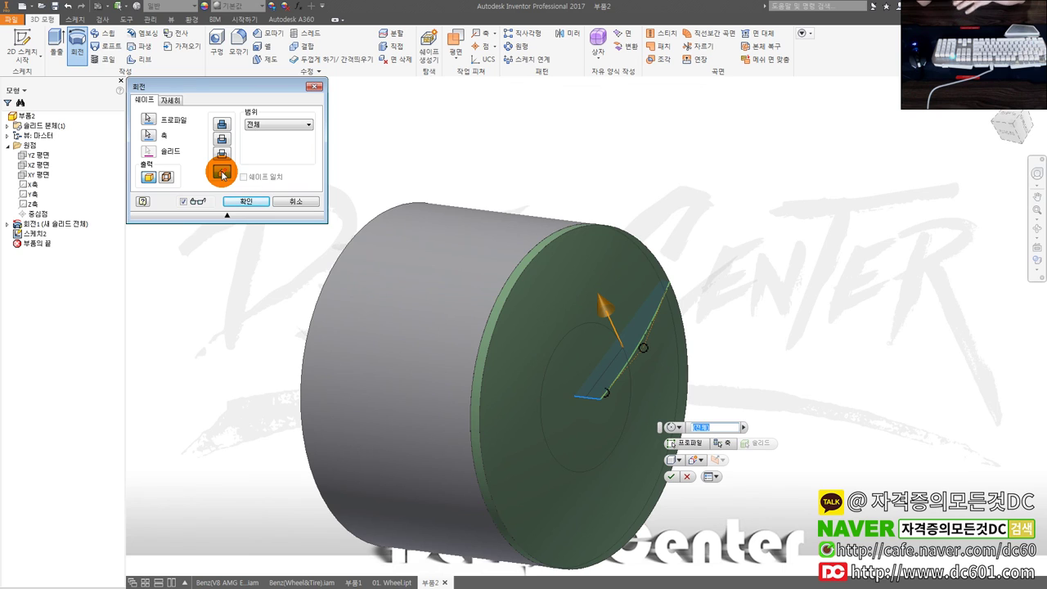
left_click(223, 124)
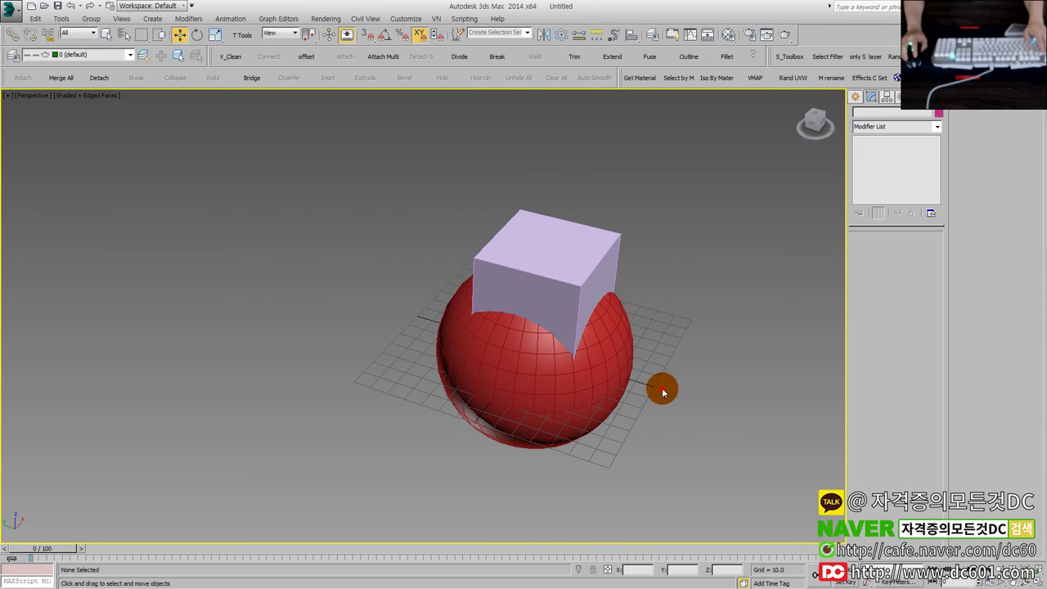
Delete the box and sphere and draw a new Standard Primitives box on the grid
key("ctrl+a")
key("Delete")
left_click(855, 97)
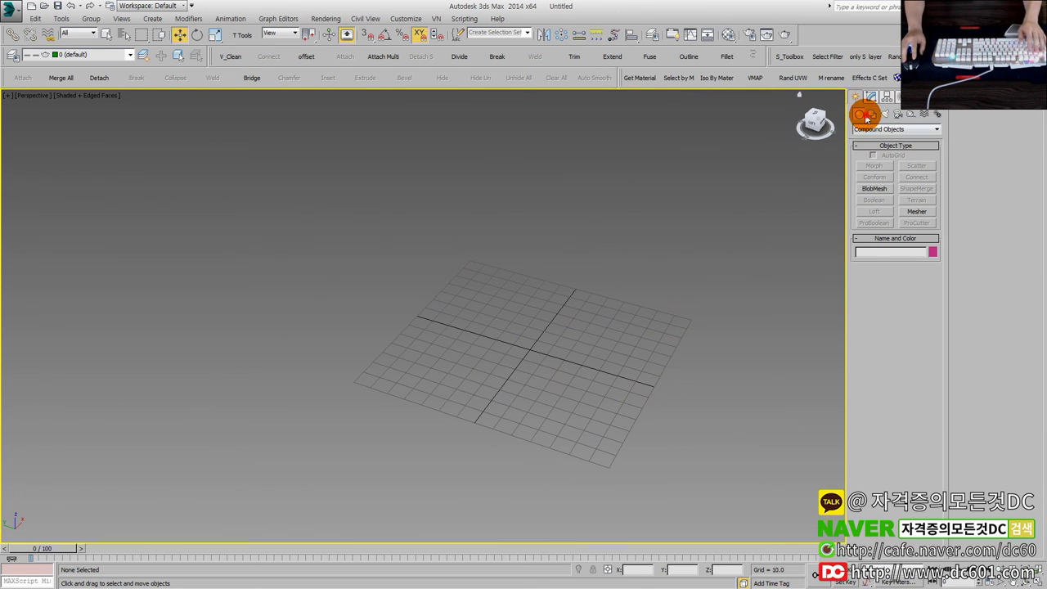
left_click(869, 114)
left_click(870, 166)
left_click(879, 129)
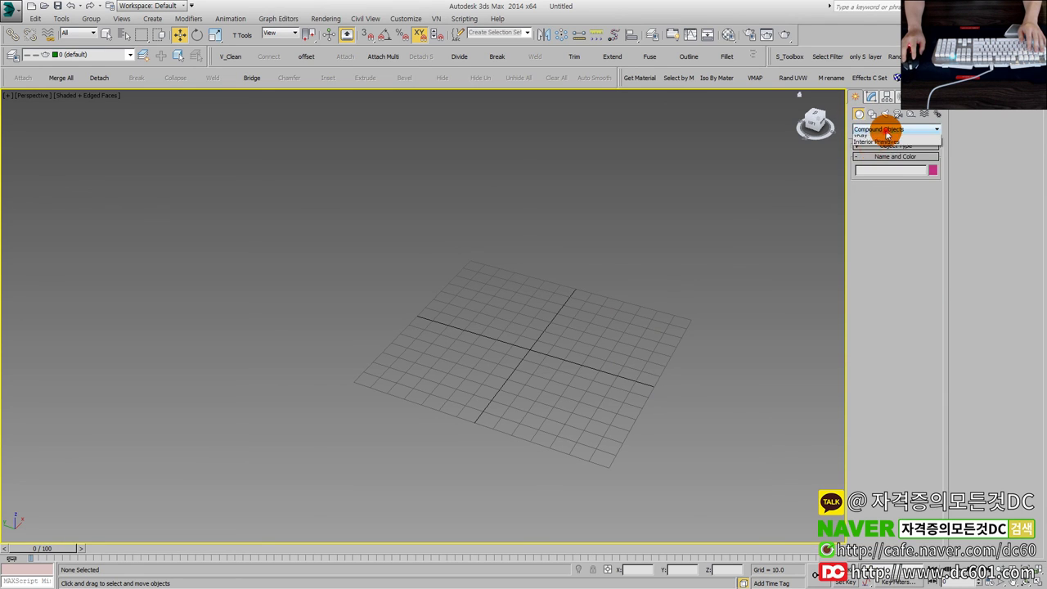
left_click(875, 137)
left_click(874, 161)
left_click_drag(485, 262, 512, 332)
left_click(522, 244)
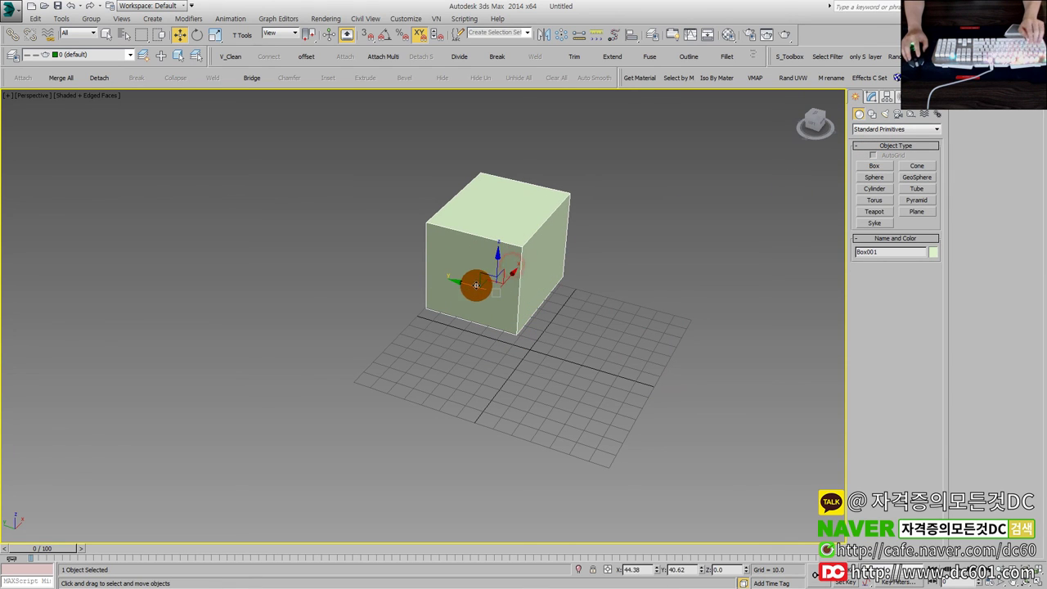
Shift-drag a copy of the box and slide it against the first
left_click_drag(511, 269, 626, 311, "shift")
left_click(540, 347)
scroll(558, 330, "up", 3)
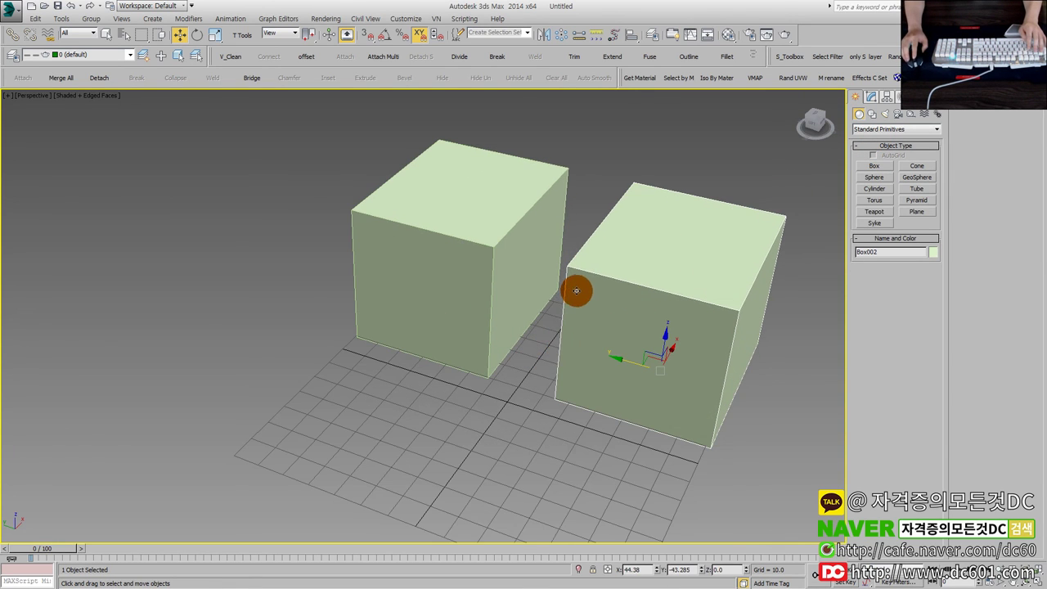
left_click_drag(612, 362, 545, 352)
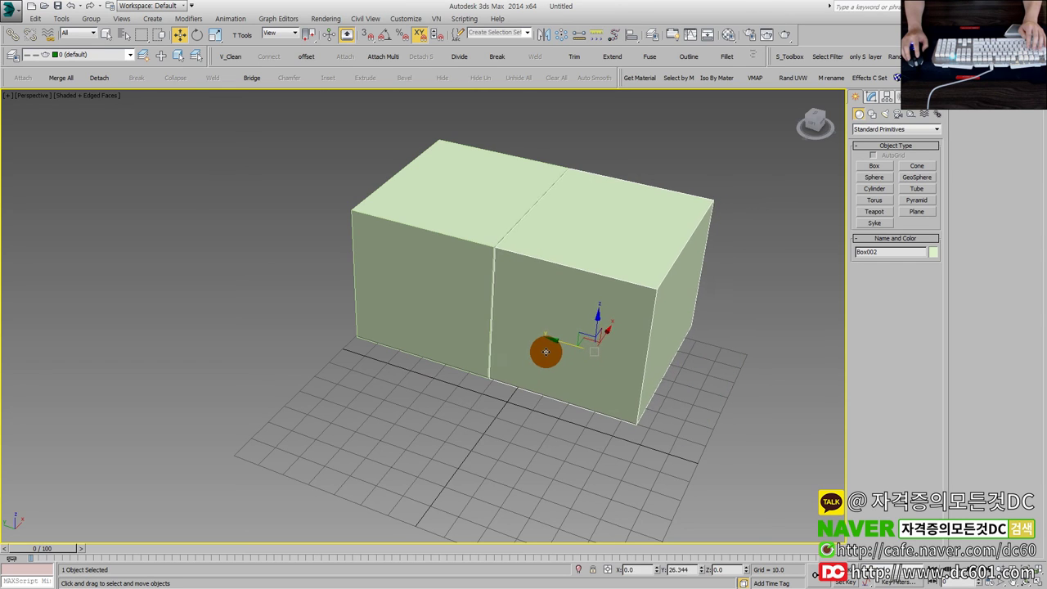
left_click(530, 426)
Shift both boxes left and reposition the right box beside the left one
left_click(439, 280)
left_click(561, 294)
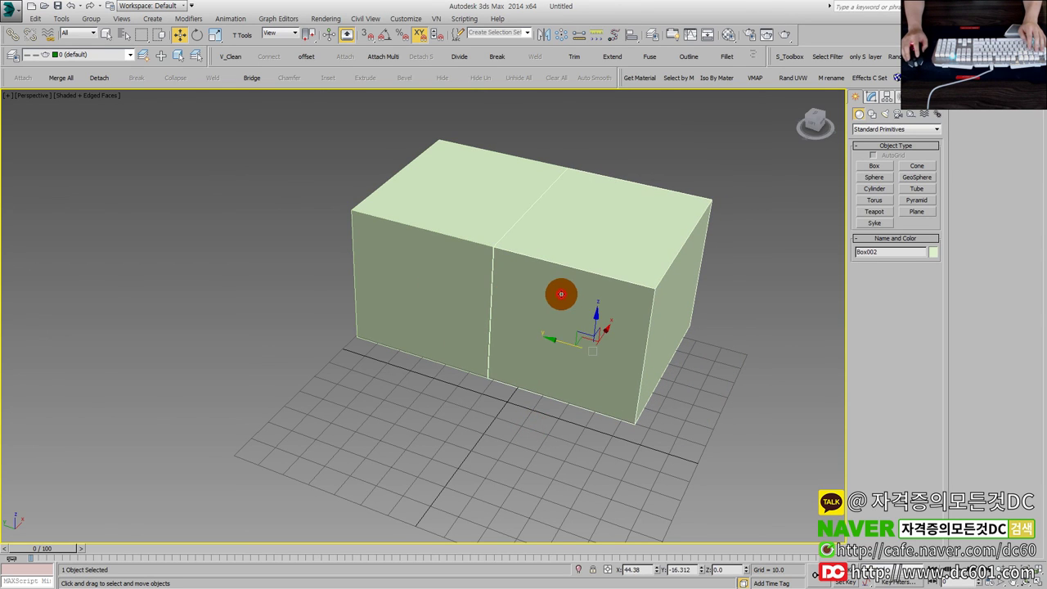
left_click_drag(713, 473, 353, 188)
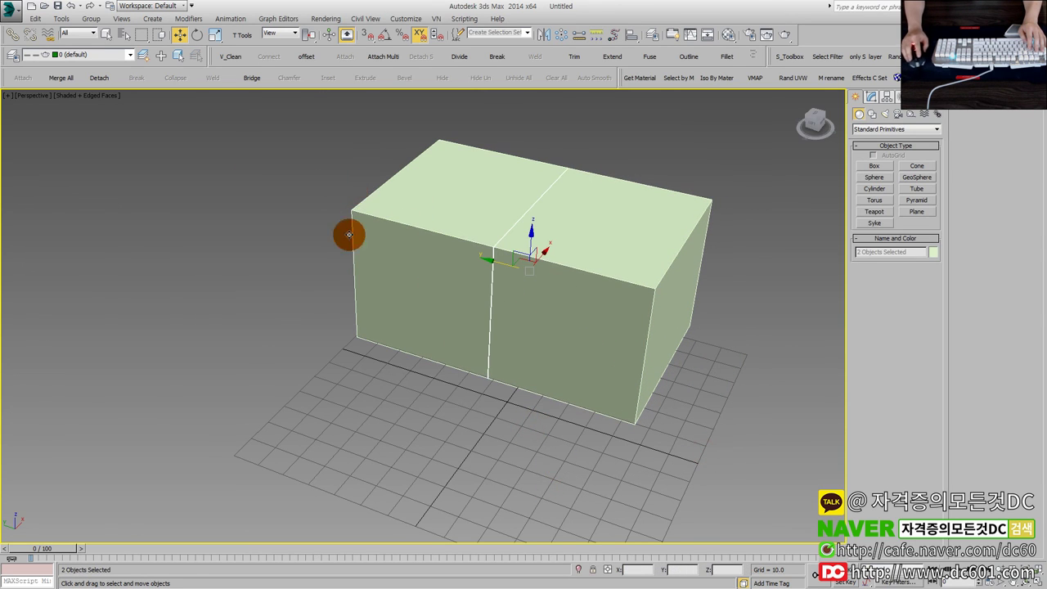
left_click_drag(501, 265, 482, 270)
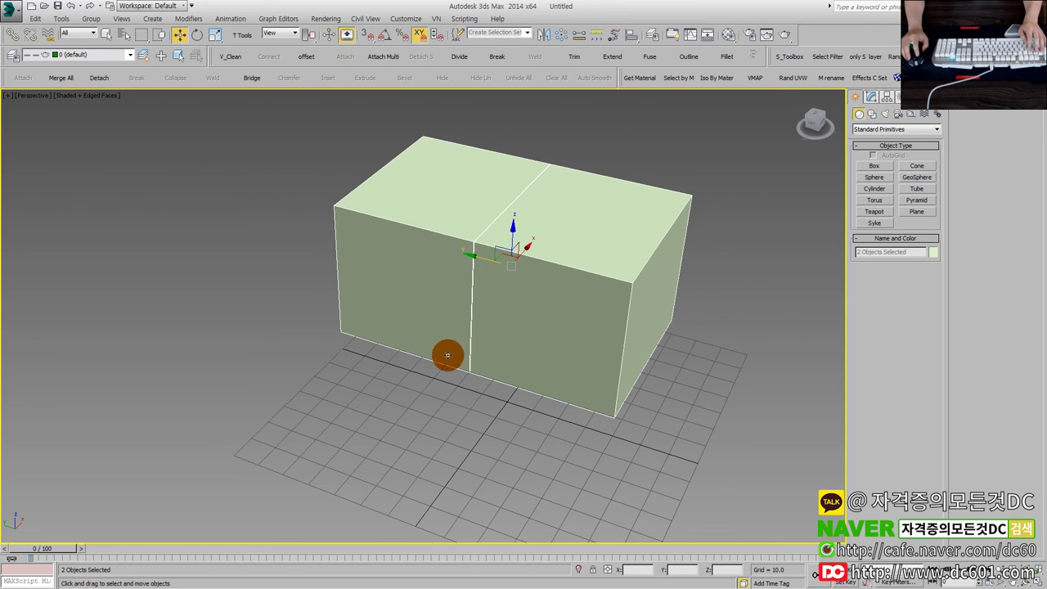
left_click(446, 407)
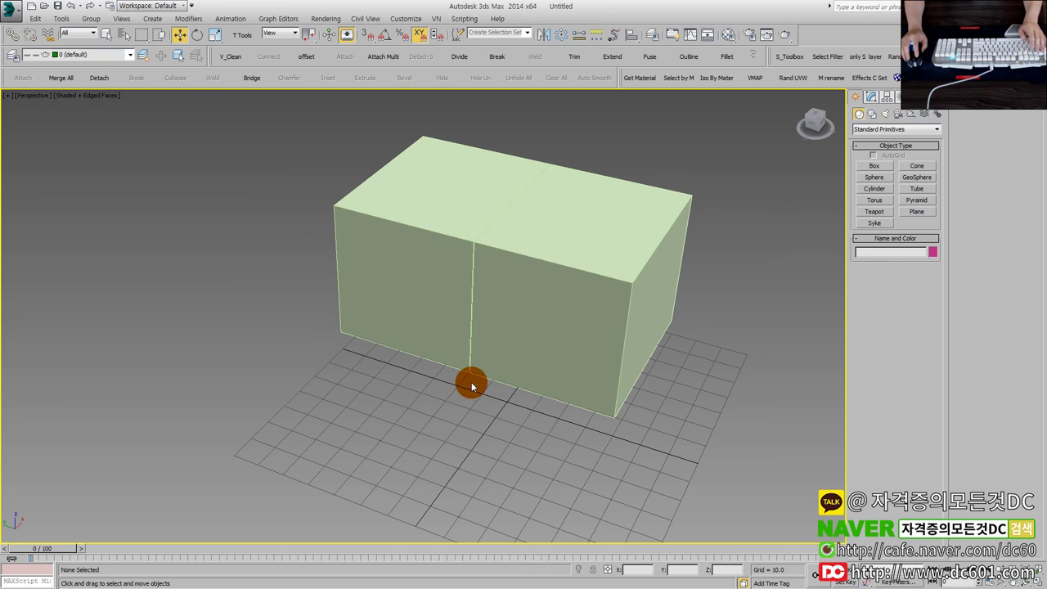
left_click(522, 337)
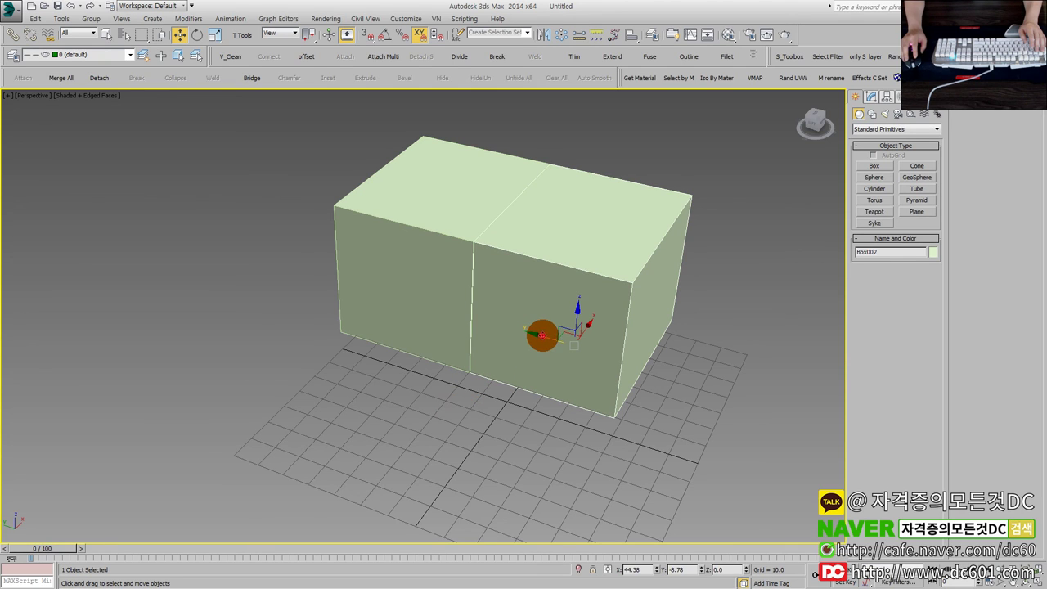
left_click_drag(542, 335, 547, 336)
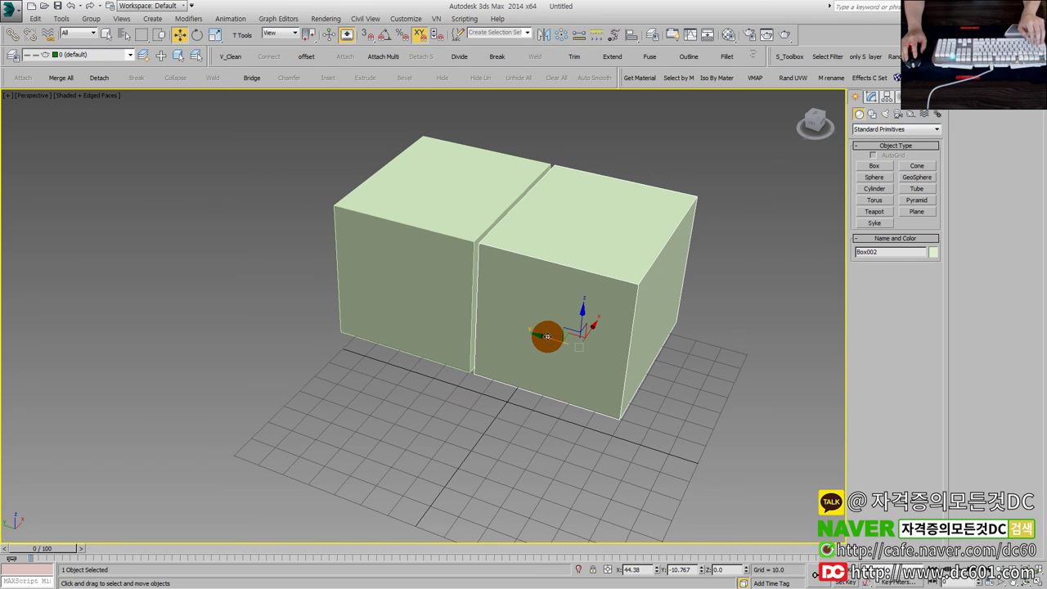
left_click_drag(547, 336, 556, 337)
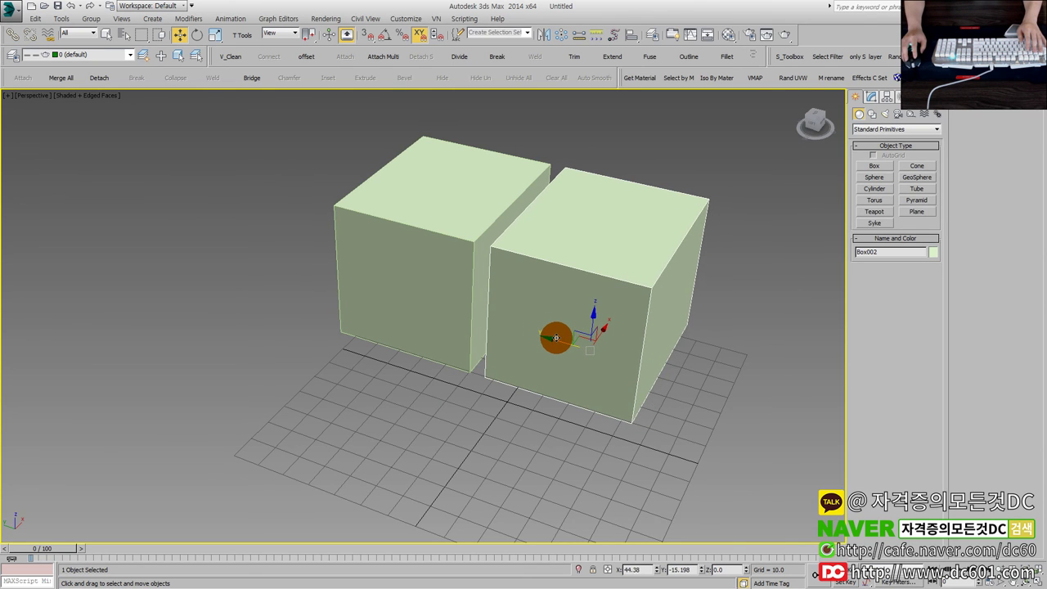
left_click(431, 260)
left_click(573, 298)
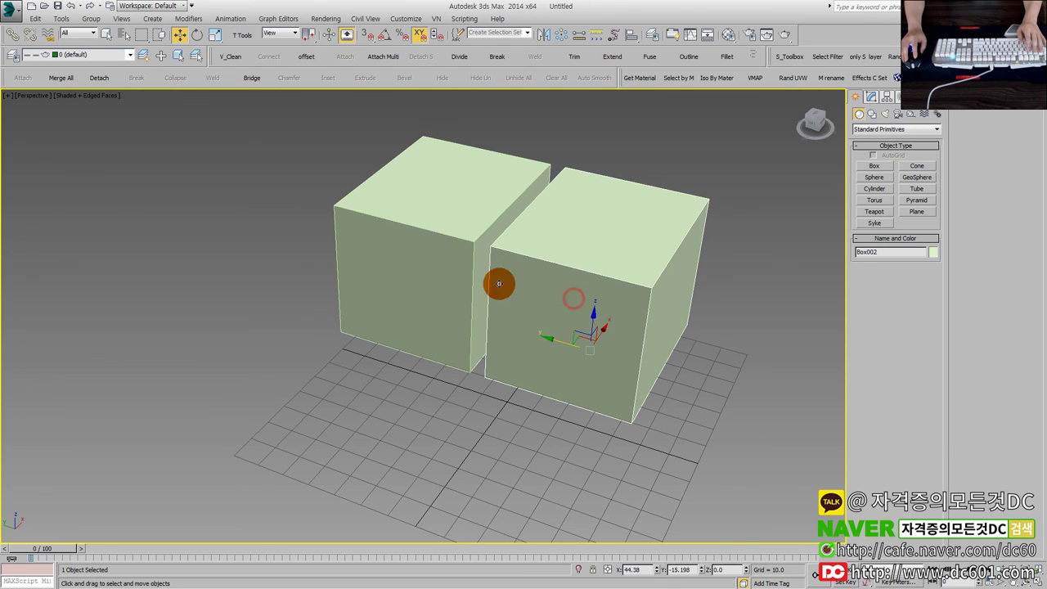
Maximize the Top view and select the lower box
left_click(466, 416)
key("alt+w")
left_click(316, 287)
key("alt+w")
left_click(497, 346)
scroll(559, 326, "up", 2)
Turn on 3D Snap set to Vertex and snap the lower box's corner onto the upper box
key("s")
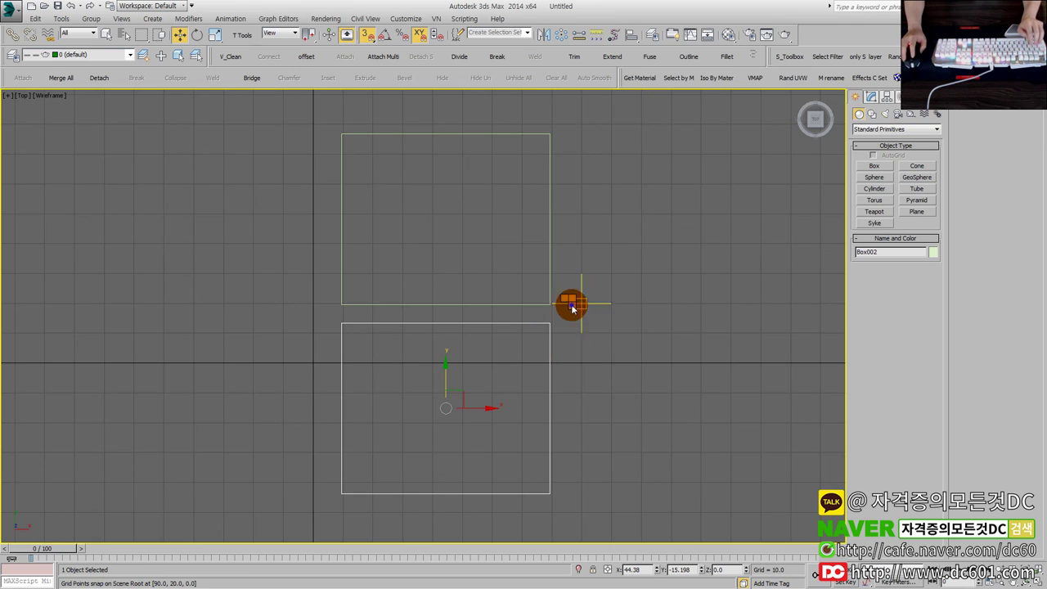
right_click(570, 300, "shift")
left_click(593, 319)
right_click(589, 291, "shift")
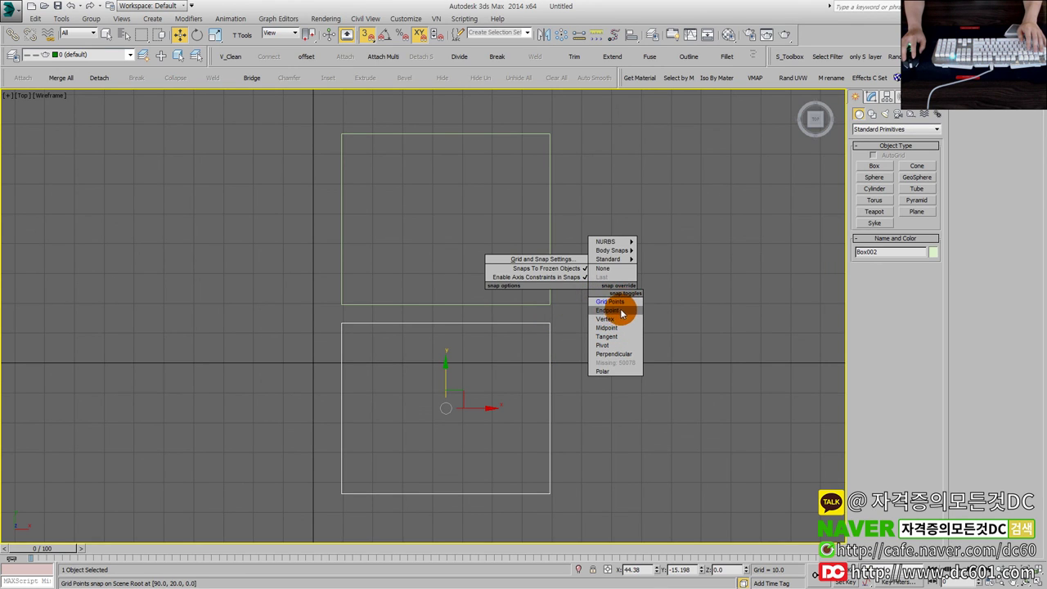
left_click(619, 318)
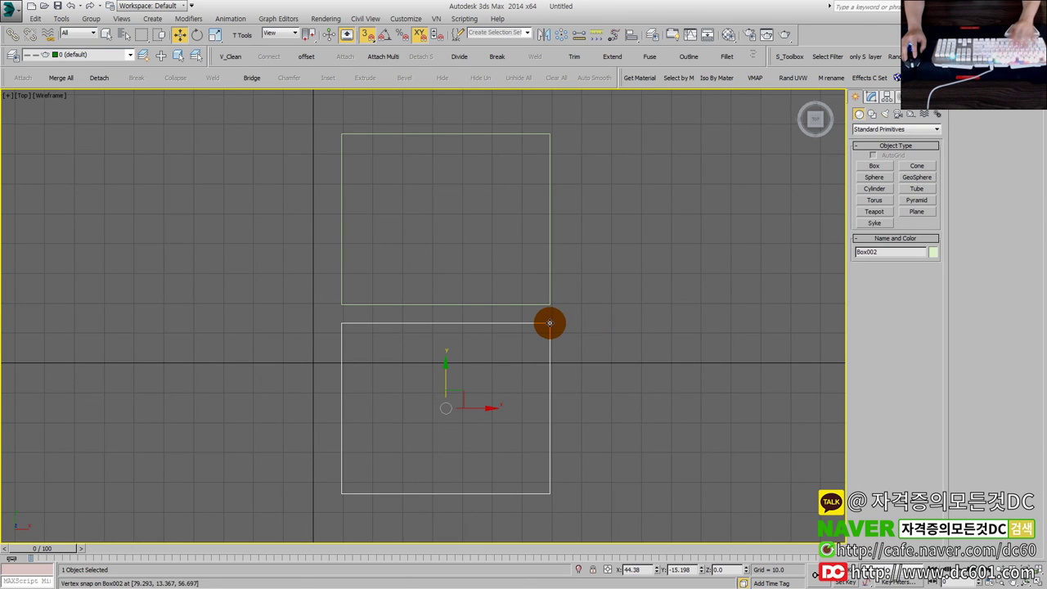
left_click_drag(550, 323, 549, 305)
In perspective view, select both boxes and Shift-drag a copy of the pair
key("alt+w")
left_click(572, 409)
key("alt+w")
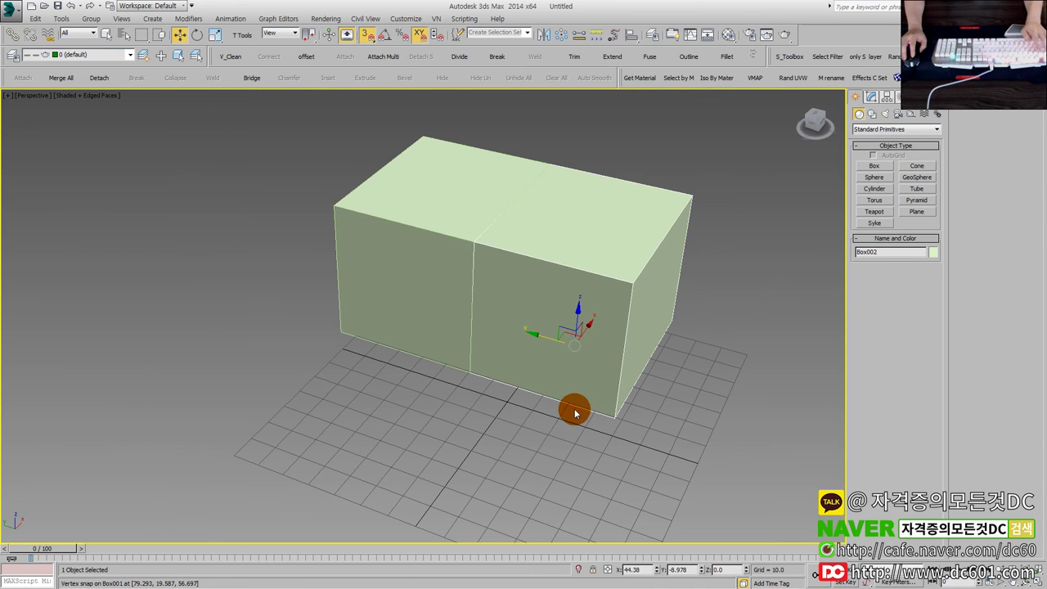
scroll(466, 298, "down", 4)
mouse_move(548, 406)
left_mouse_down()
mouse_move(455, 302)
mouse_move(572, 199)
left_mouse_up()
left_click(523, 344)
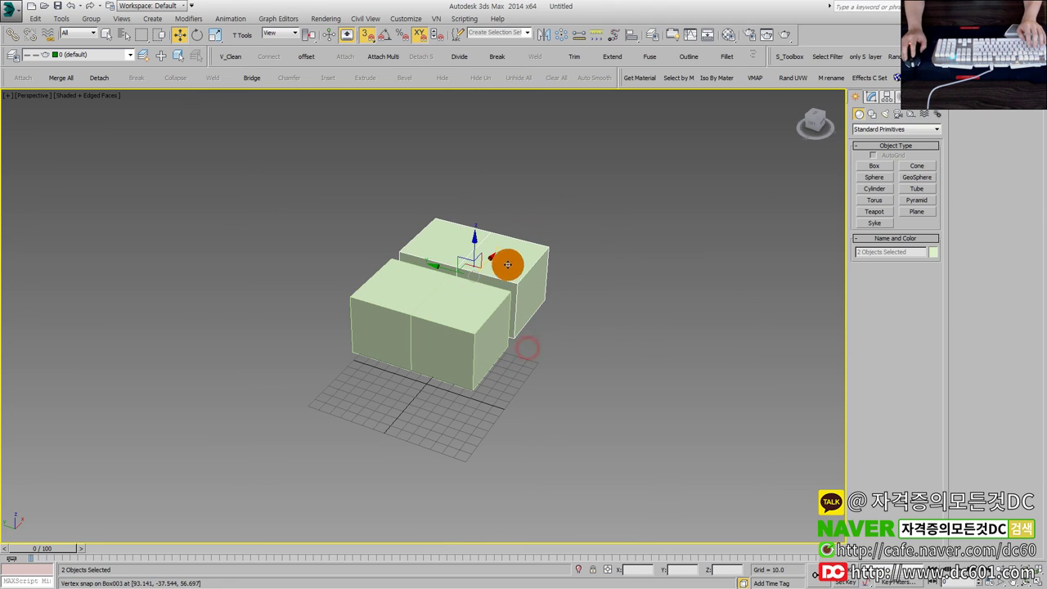
left_click_drag(495, 251, 576, 225)
Nudge the copied boxes into place and switch to the Compound Objects category
scroll(556, 279, "up", 3)
left_click(462, 252)
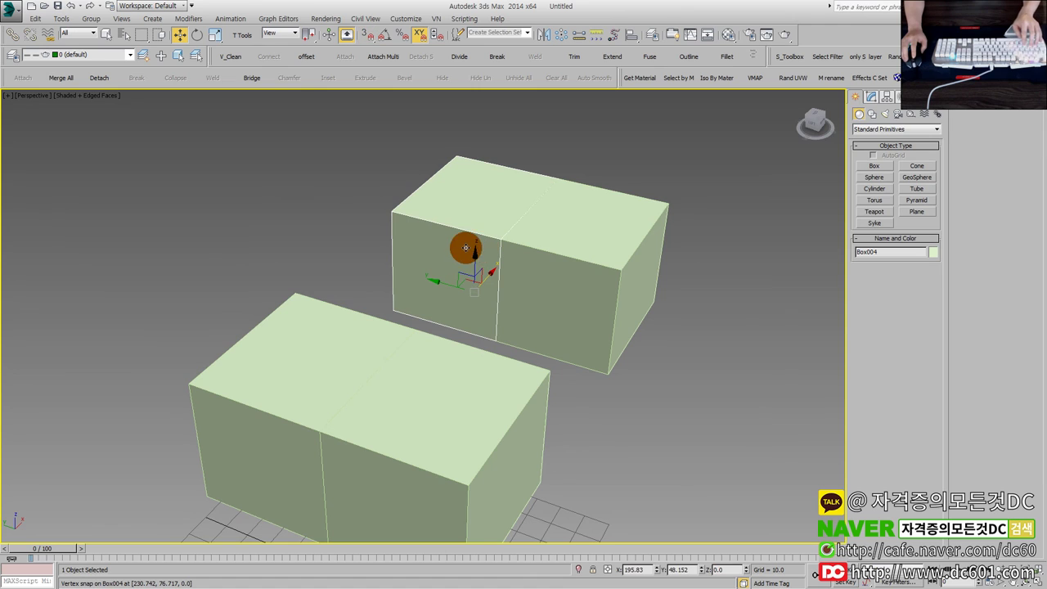
left_click_drag(557, 299, 539, 313)
left_click(467, 277)
left_click(873, 129)
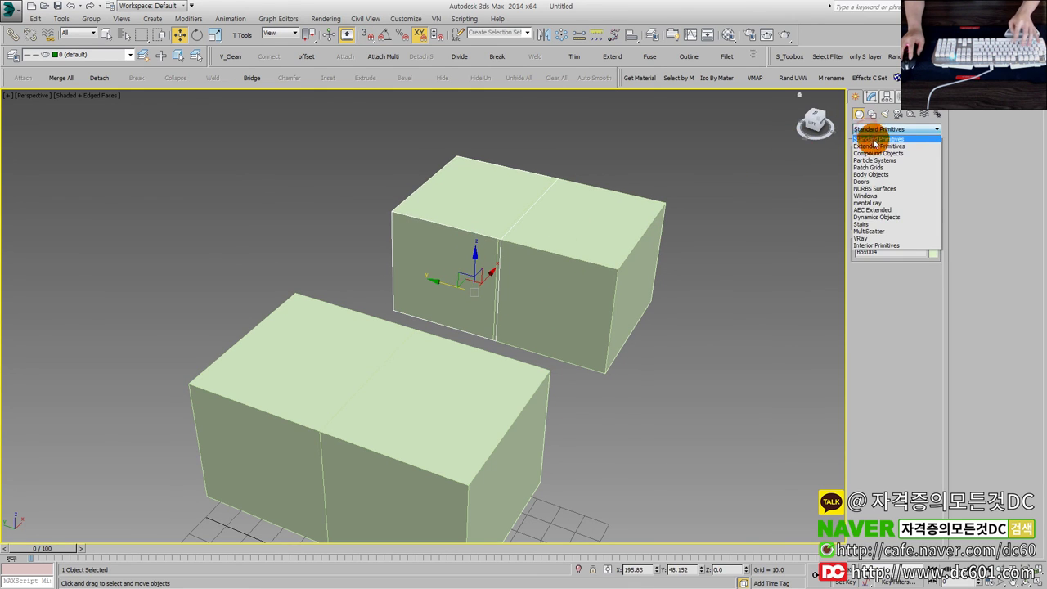
left_click(872, 154)
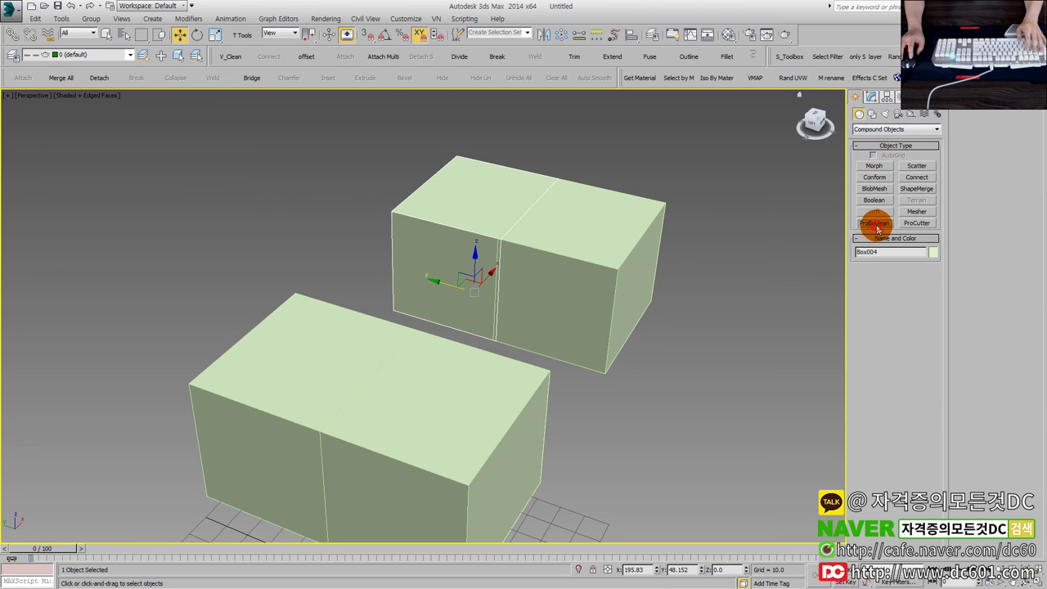
Union the two back boxes with ProBoolean by picking the second box
left_click(875, 223)
left_click(894, 281)
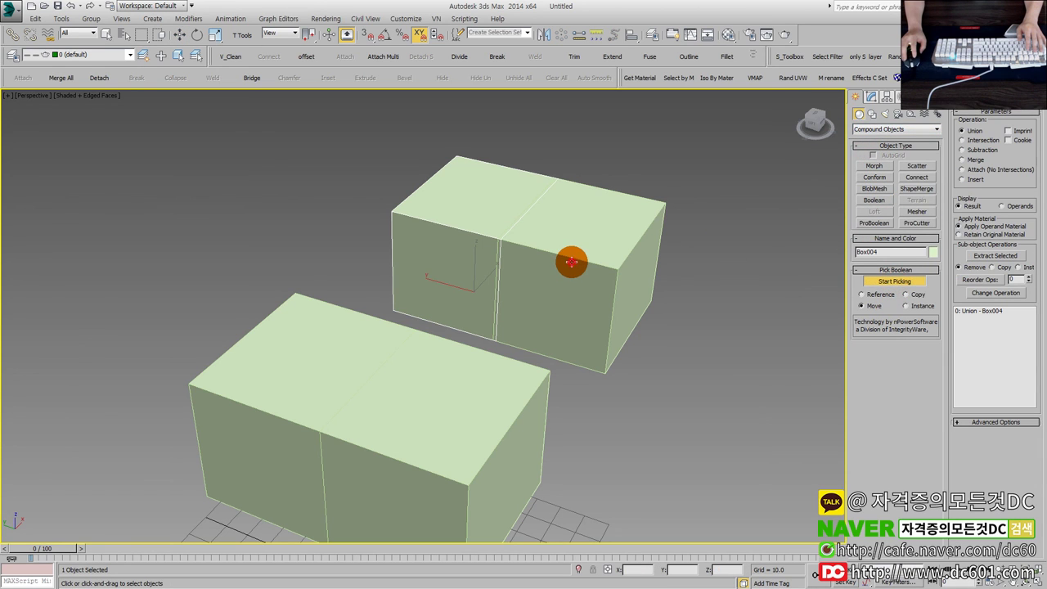
left_click(499, 245)
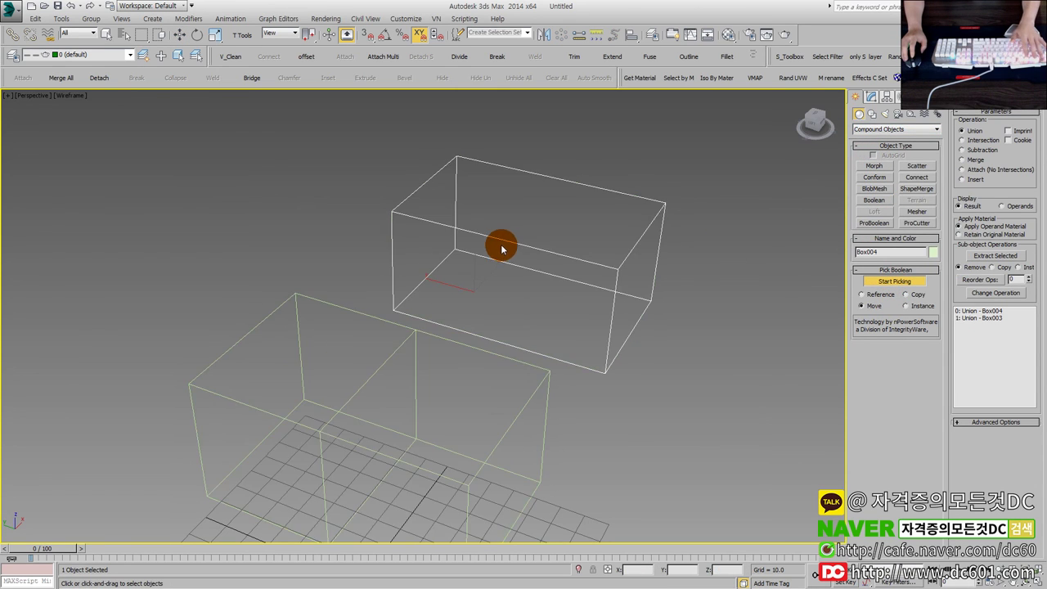
key("w")
scroll(564, 295, "down", 3)
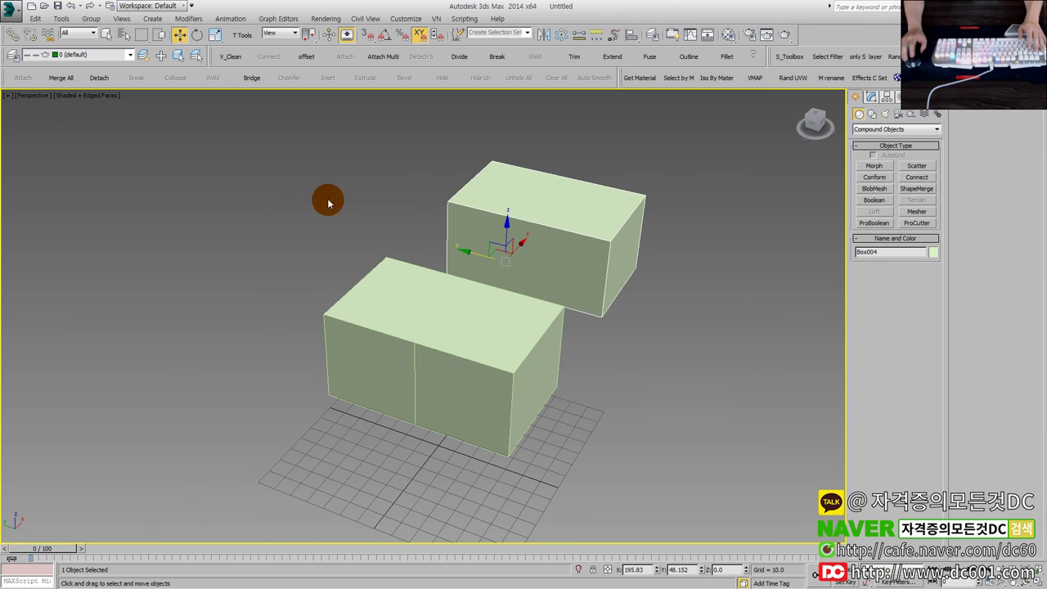
Open the front box in Modify, start Attach, and show edged faces to inspect the boxes
left_click(399, 337)
key("ctrl+m")
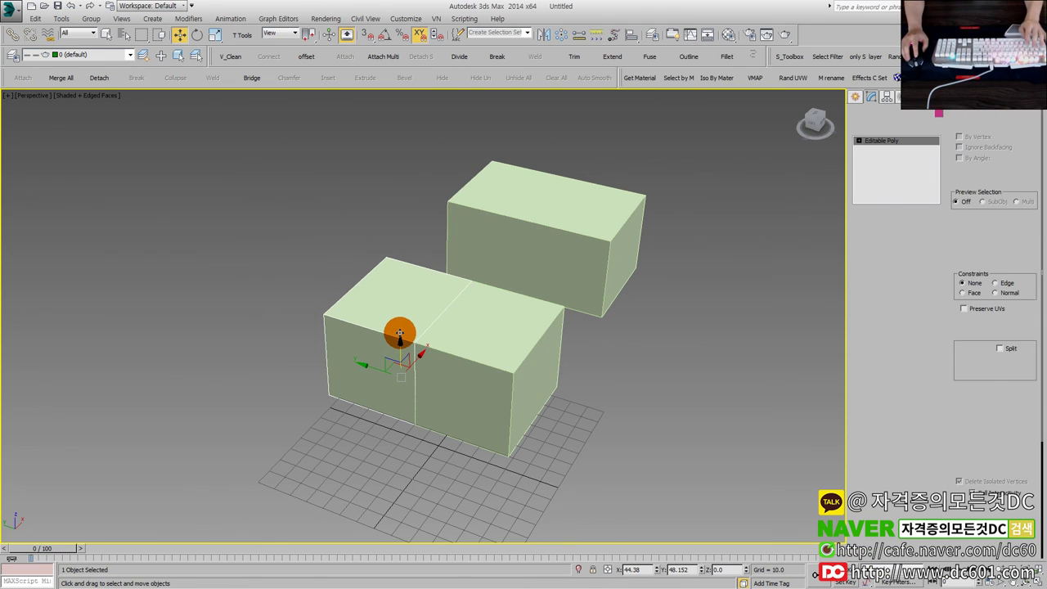
left_click(970, 192)
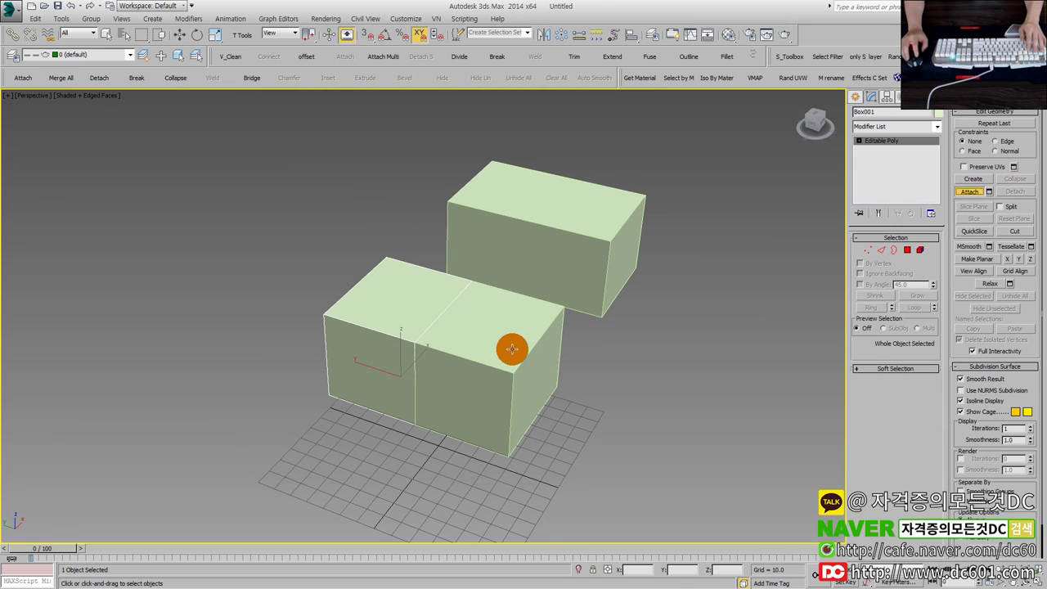
left_click(650, 346)
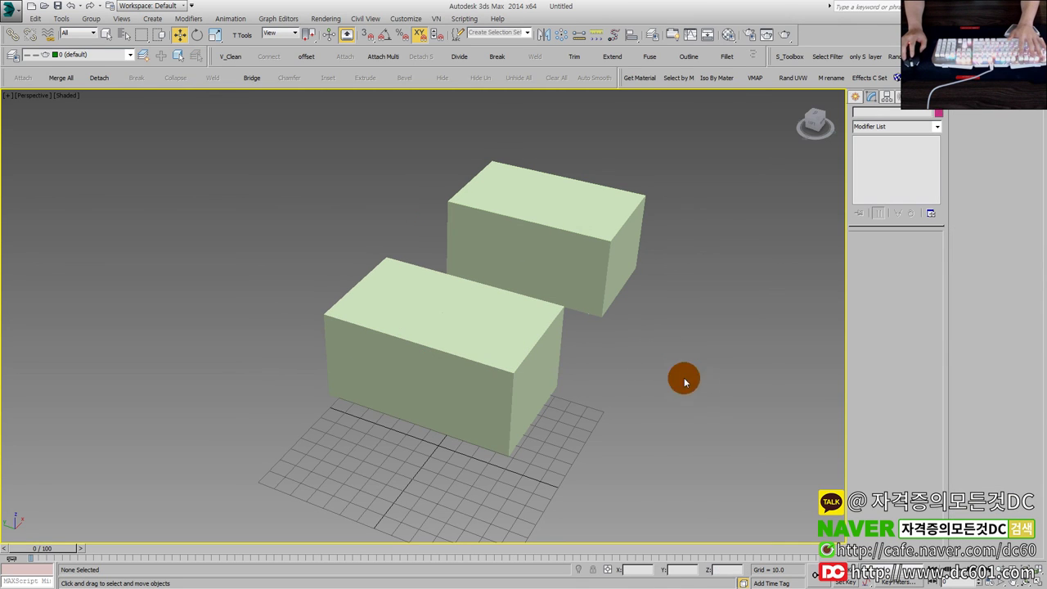
mouse_move(617, 330)
middle_mouse_down("alt")
mouse_move(425, 313)
mouse_move(531, 306)
mouse_move(598, 315)
middle_mouse_up("alt")
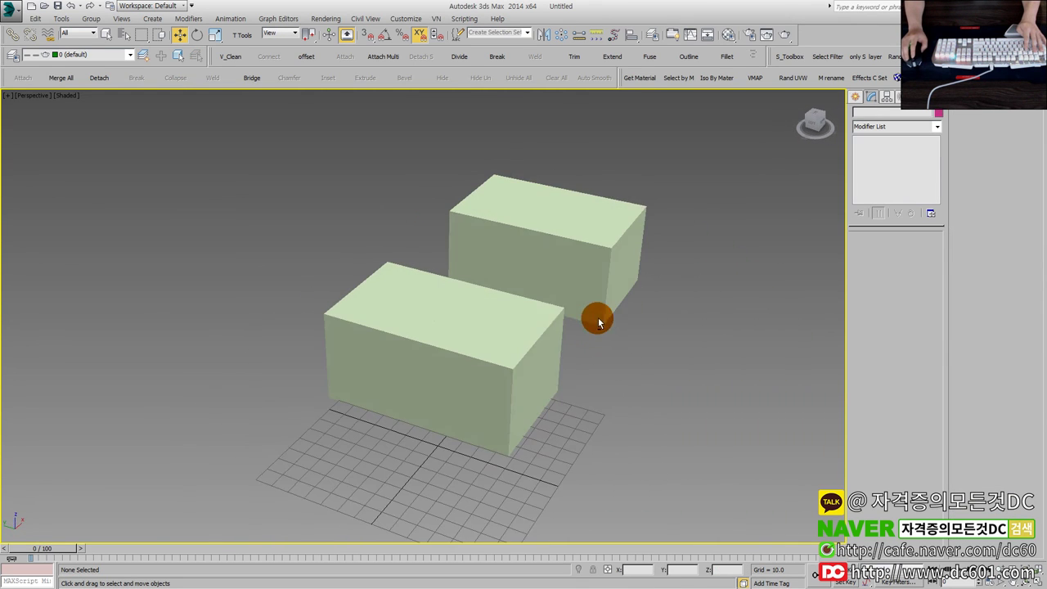
key("F4")
left_click(590, 252)
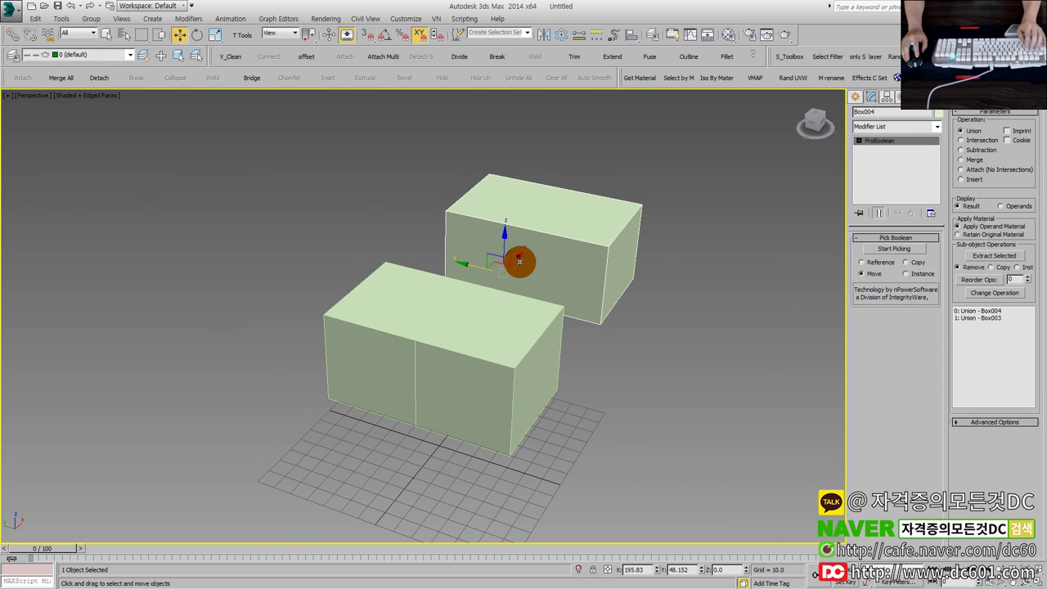
left_click_drag(518, 259, 533, 230)
Select the front box's halves at Element level to confirm they move separately
left_click(488, 353)
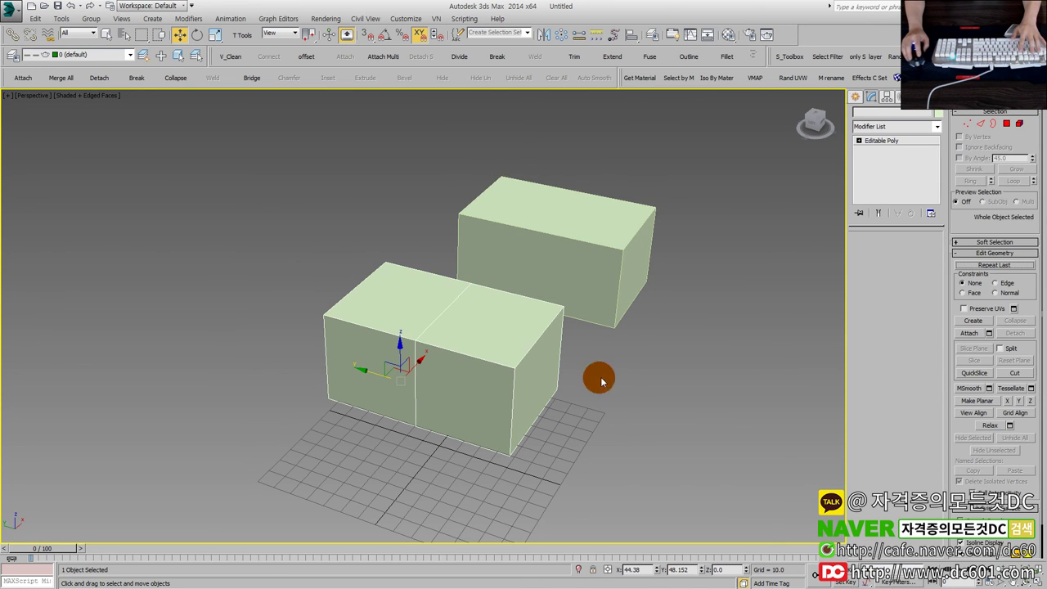
key("5")
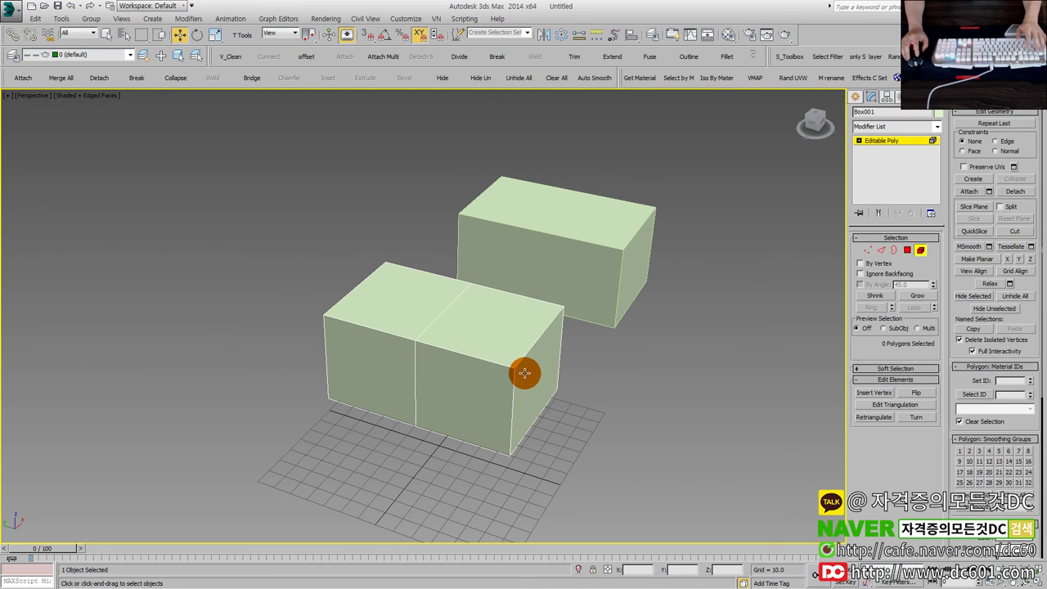
left_click(524, 372)
left_click(512, 374)
mouse_move(461, 360)
left_mouse_down()
mouse_move(675, 420)
mouse_move(423, 361)
mouse_move(485, 375)
left_mouse_up()
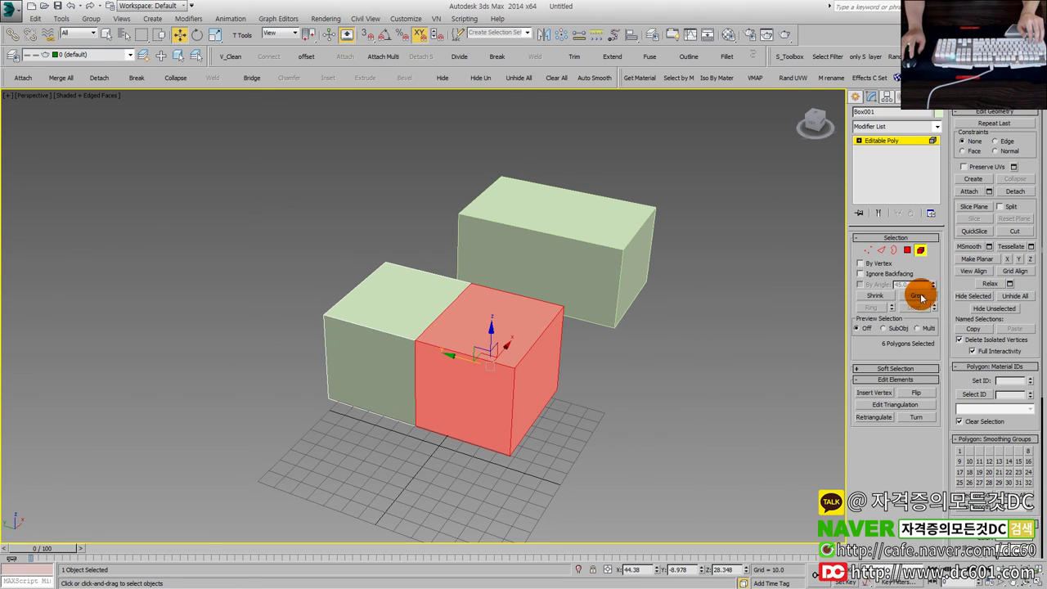
left_click(920, 249)
left_click(596, 368)
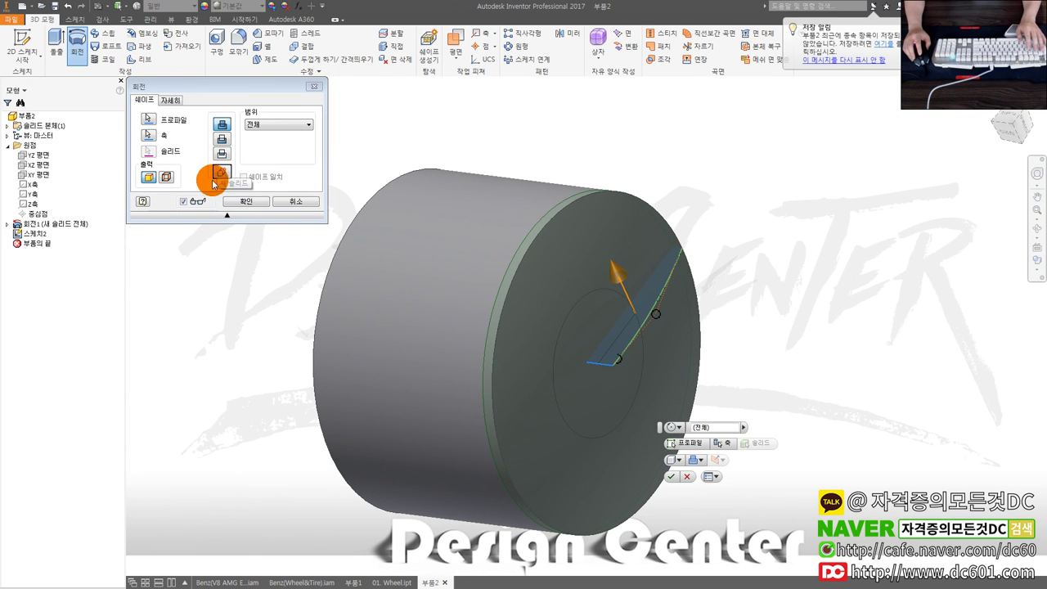
Confirm the second revolve as a join and start a new sketch on the YZ Plane
left_click(248, 202)
mouse_move(532, 259)
middle_mouse_down("shift")
mouse_move(753, 309)
mouse_move(768, 323)
mouse_move(717, 320)
mouse_move(745, 301)
mouse_move(695, 299)
middle_mouse_up("shift")
left_click(61, 232)
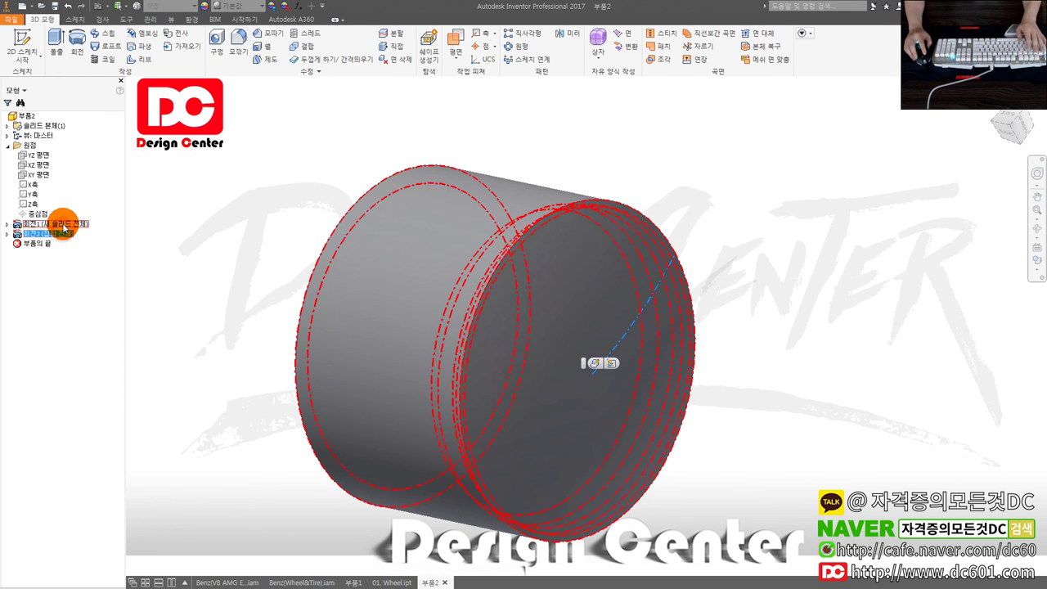
left_click(245, 194)
middle_click_drag(715, 283, 636, 283, "shift")
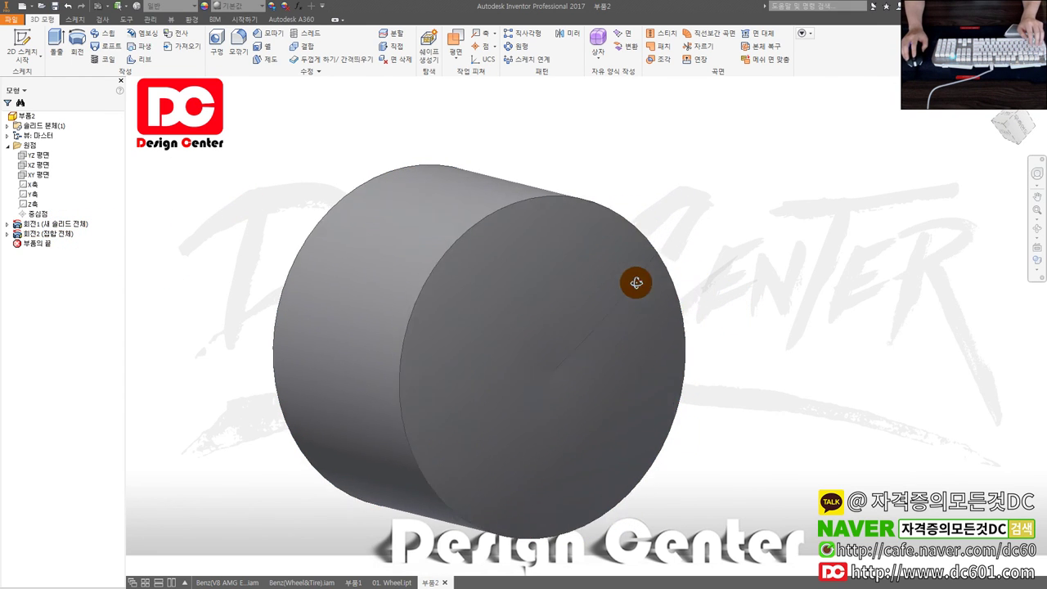
left_click(43, 156)
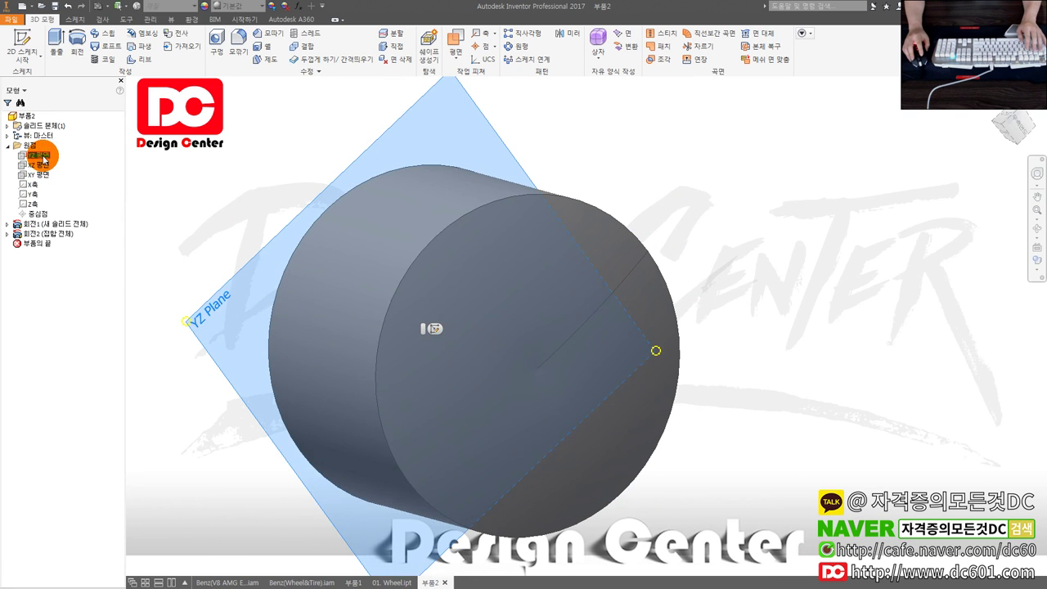
key("s")
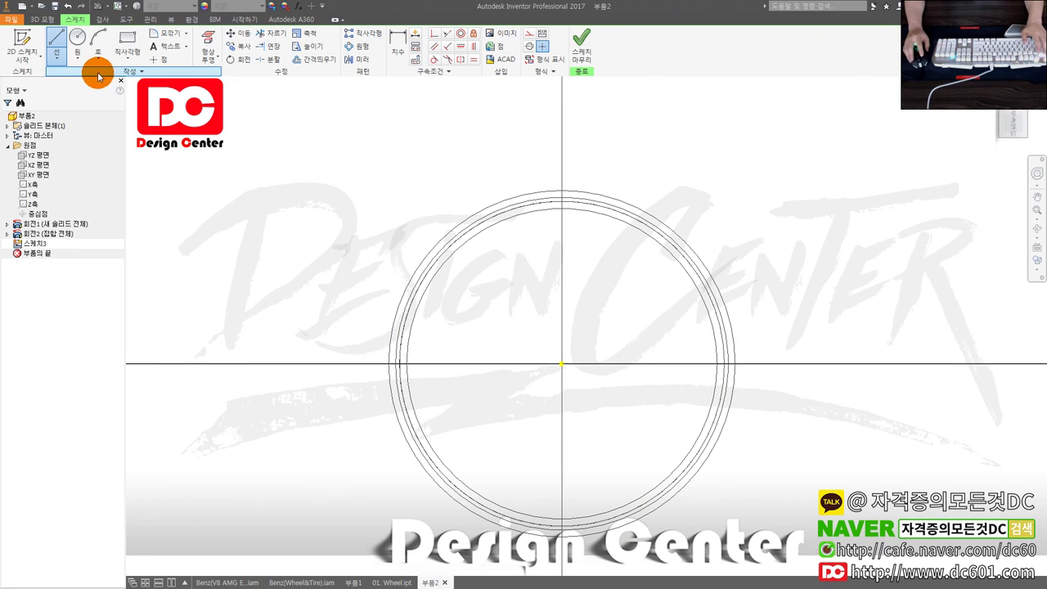
Draw a closed four-point spline loop crossing the top of the rim
left_click(62, 59)
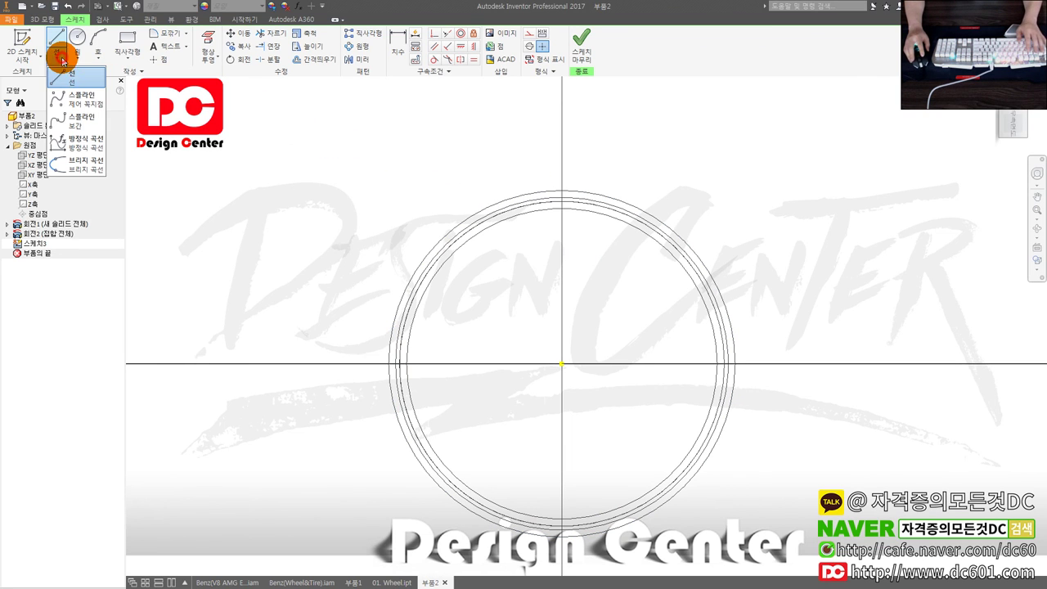
left_click(80, 121)
left_click(521, 178)
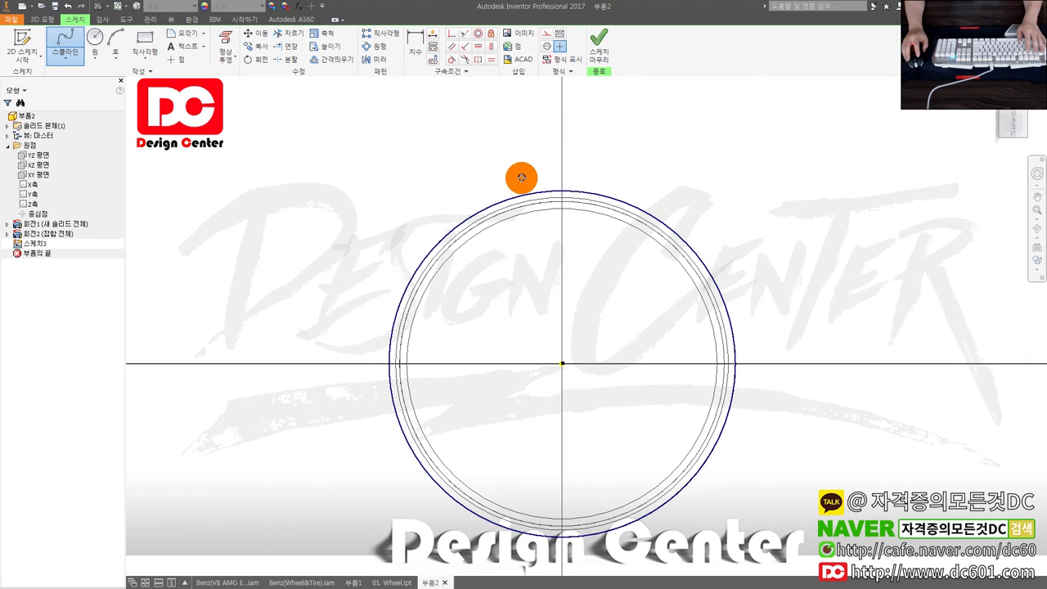
left_click(535, 308)
left_click(587, 321)
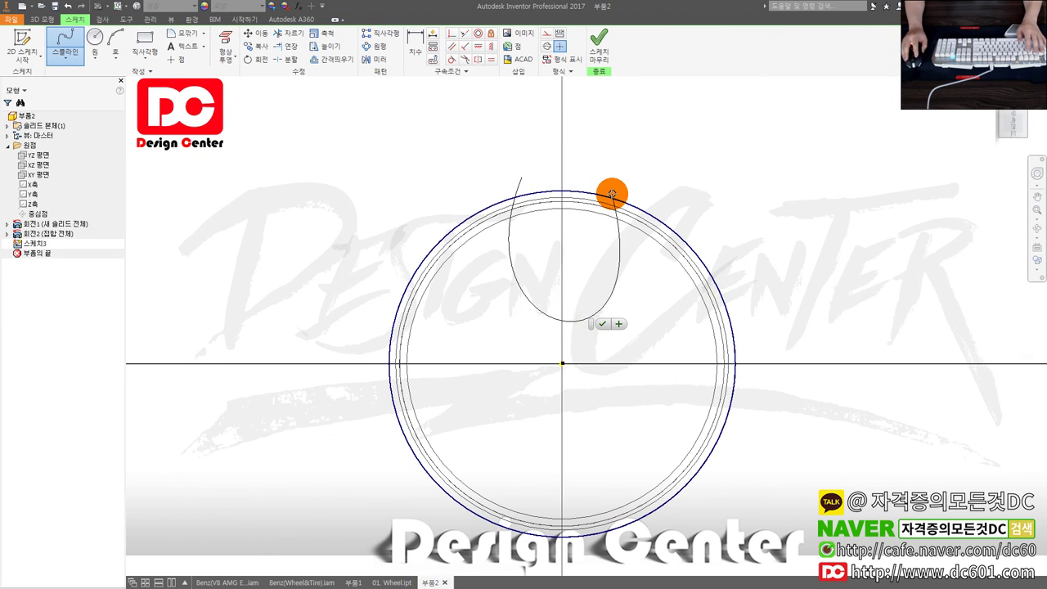
left_click(615, 173)
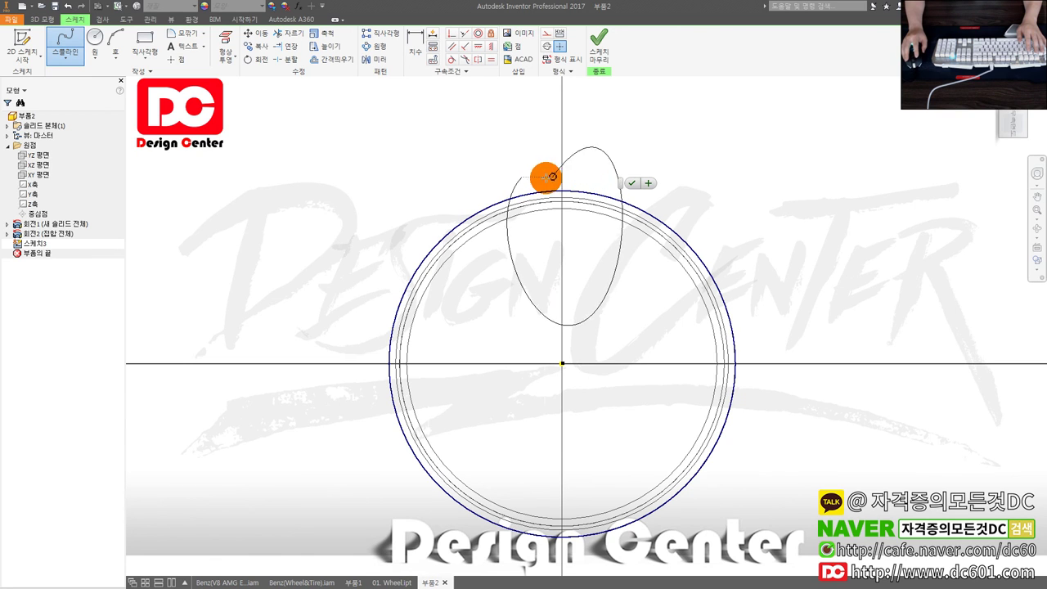
left_click(521, 178)
key("Escape")
Drag the spline's fit points to shape it into an oval and finish the sketch
mouse_move(589, 317)
left_mouse_down()
mouse_move(593, 300)
mouse_move(551, 300)
mouse_move(596, 307)
left_mouse_up()
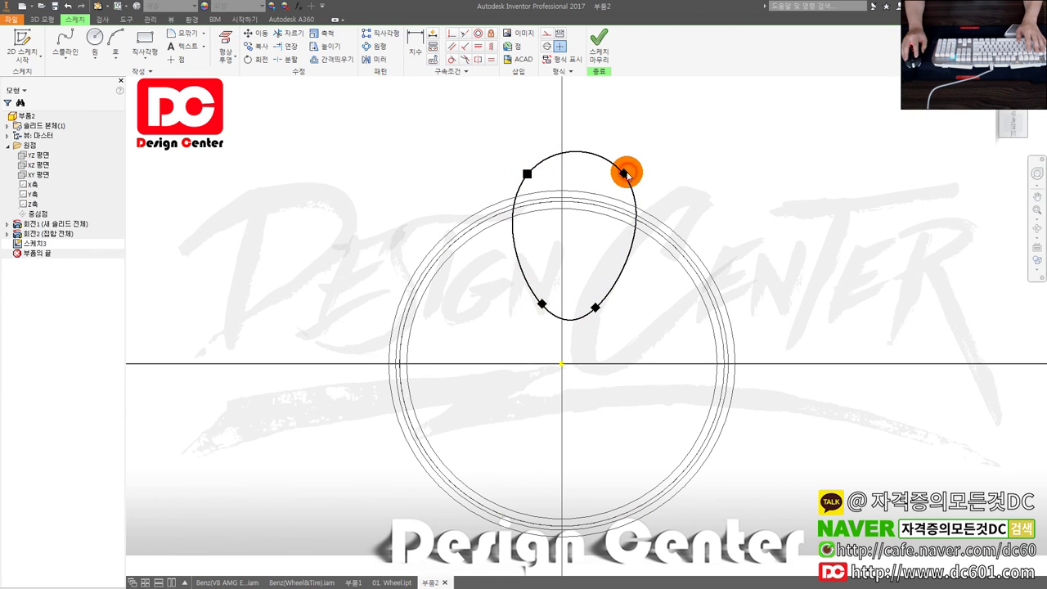
left_click_drag(623, 172, 549, 170)
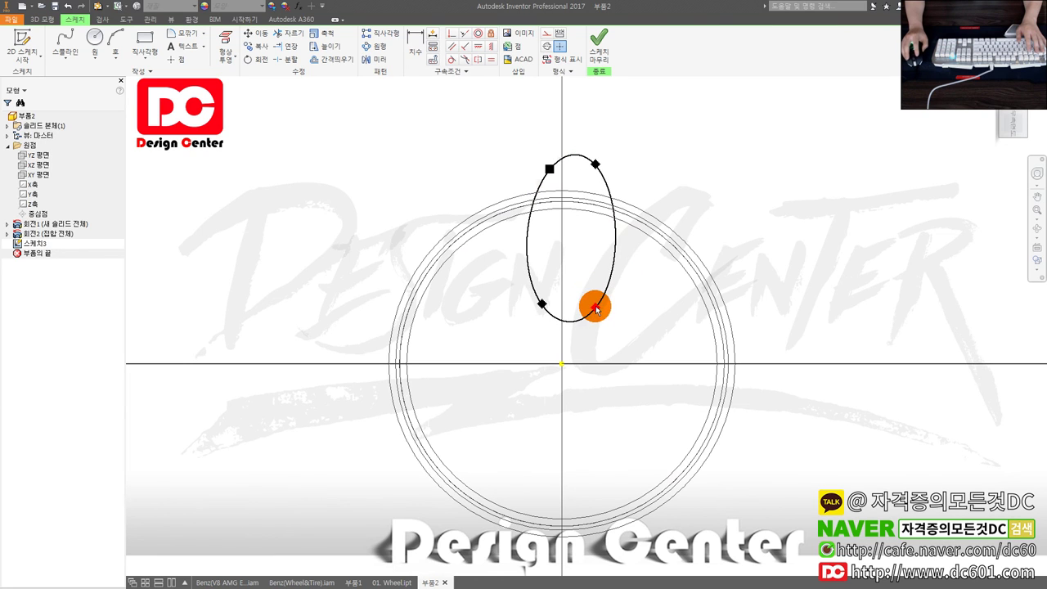
left_click_drag(591, 306, 591, 307)
left_click(541, 305)
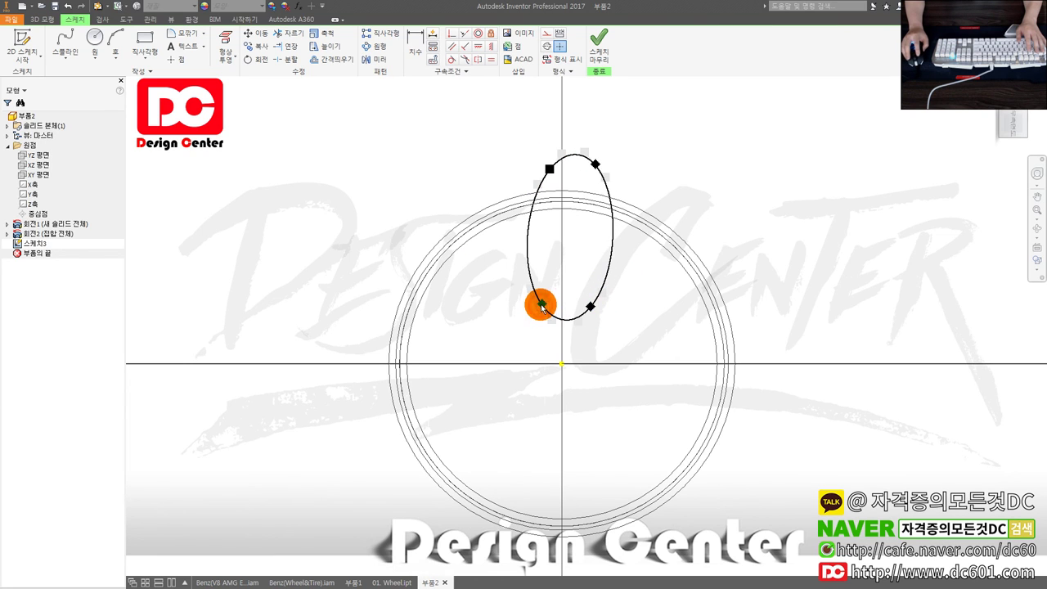
left_click_drag(549, 169, 538, 164)
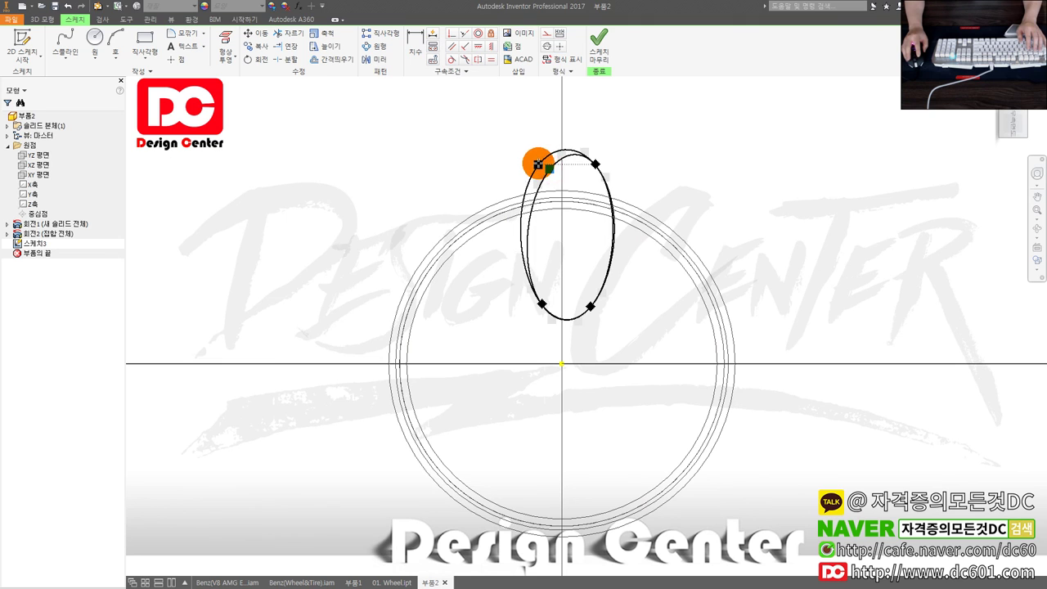
left_click(595, 52)
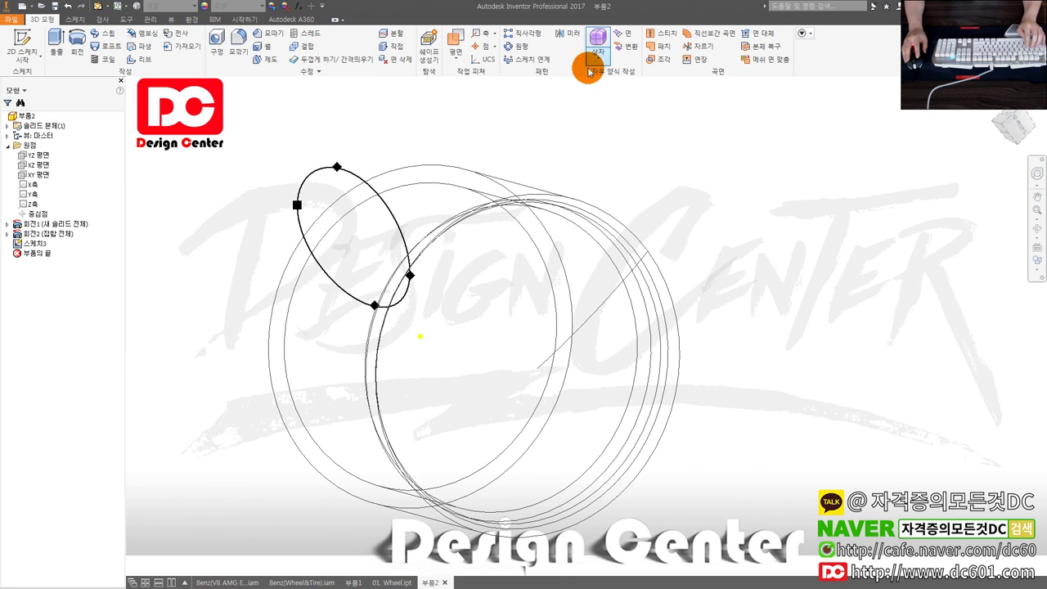
Start extruding the oval profile and adjust its extent options
mouse_move(460, 264)
middle_mouse_down("shift")
mouse_move(671, 241)
mouse_move(479, 241)
middle_mouse_up("shift")
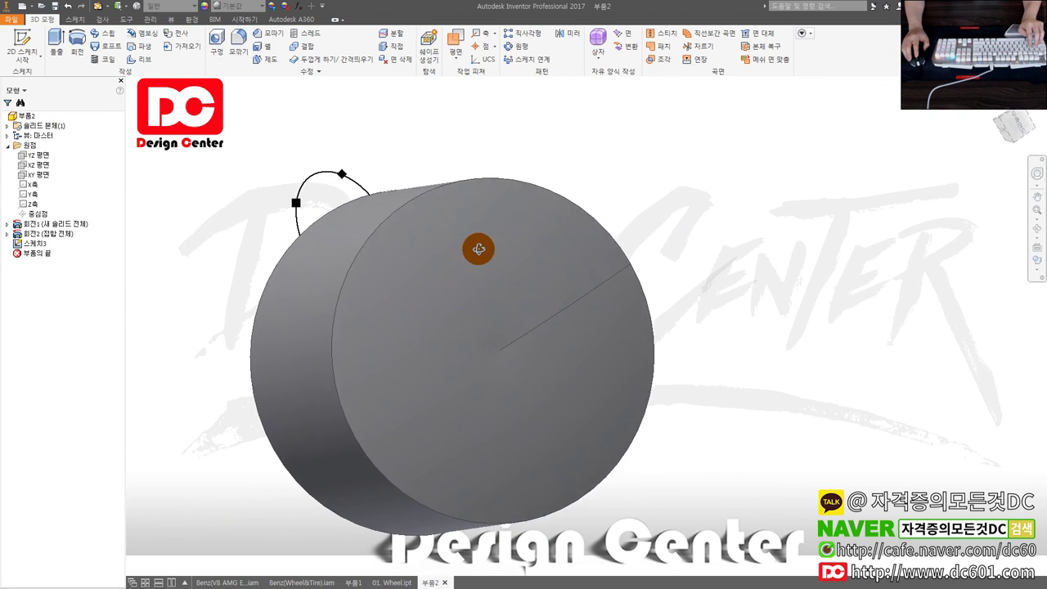
key("e")
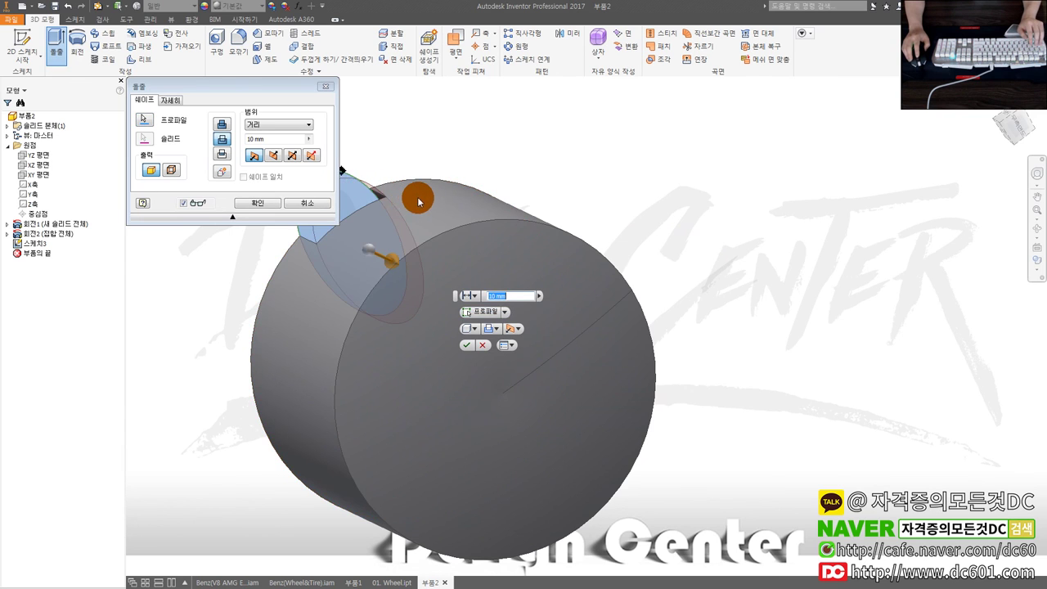
key("F6")
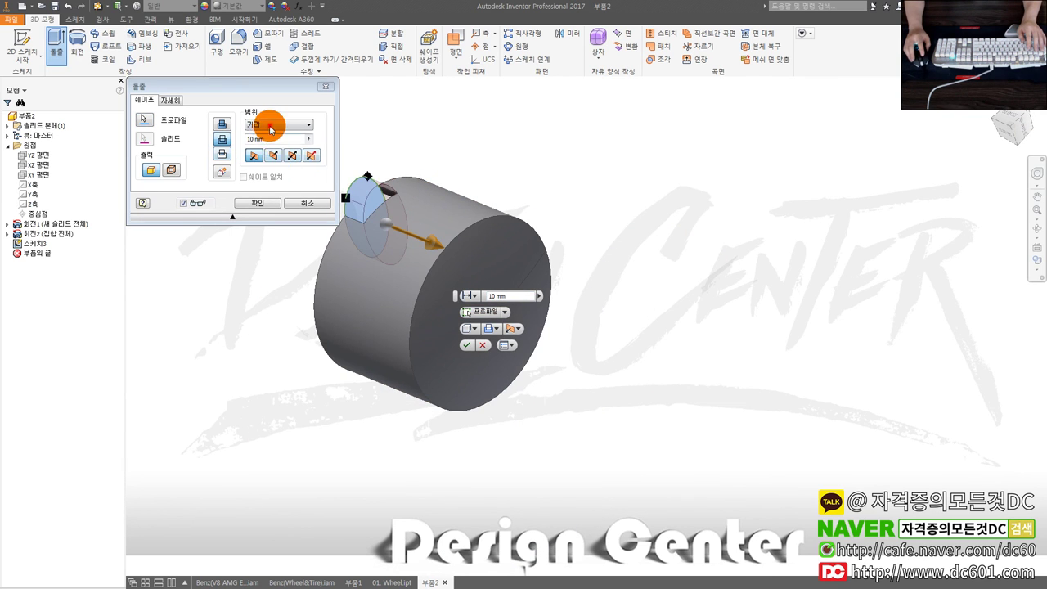
left_click(270, 127)
left_click(260, 164)
scroll(491, 223, "up", 3)
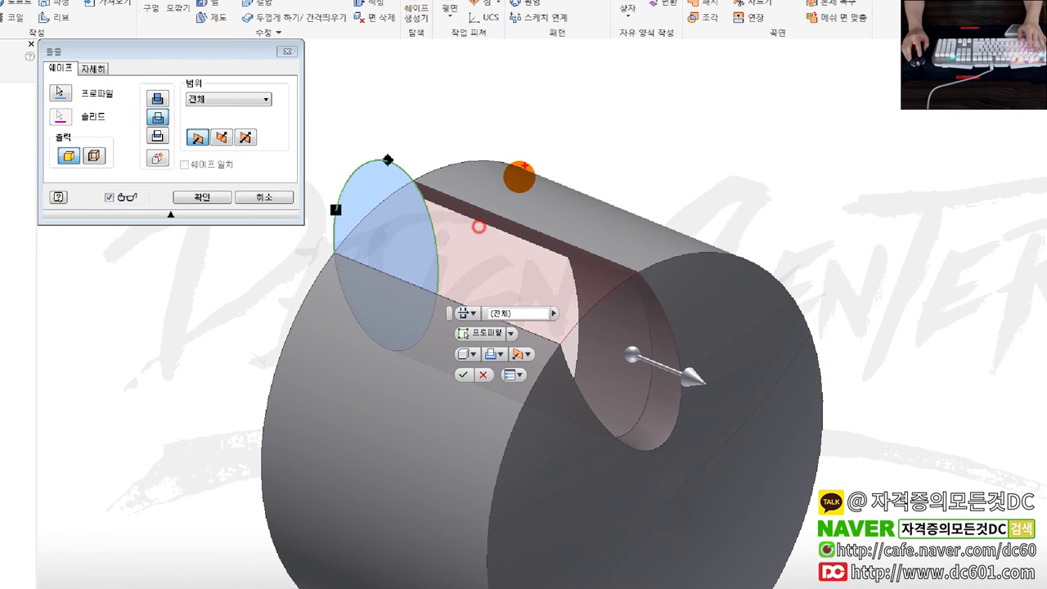
mouse_move(477, 153)
left_mouse_down()
mouse_move(538, 168)
mouse_move(524, 245)
mouse_move(613, 228)
left_mouse_up()
left_click_drag(529, 200, 615, 173)
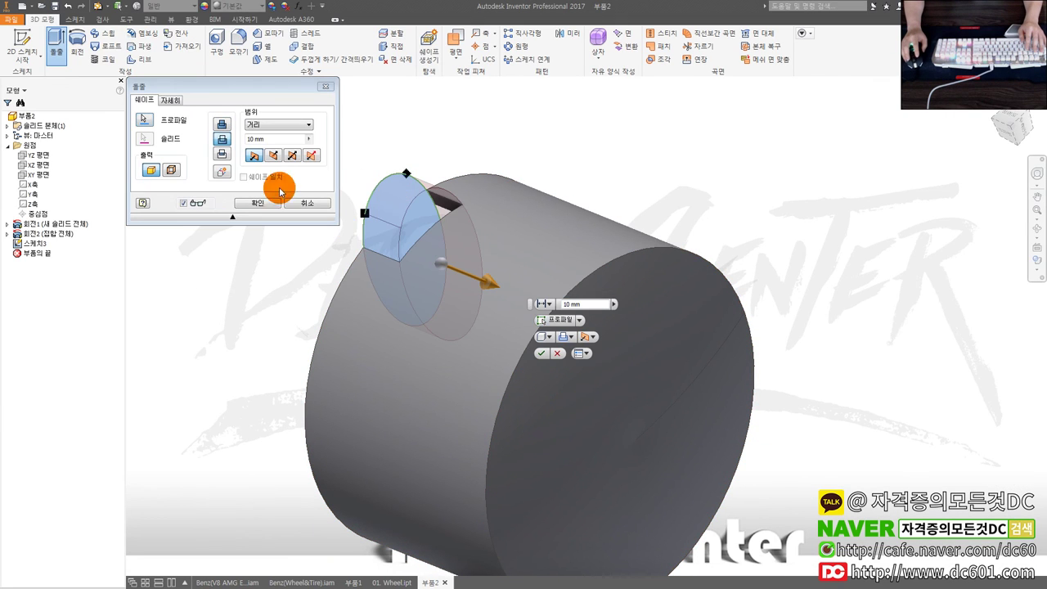
Set the 82 mm extrusion's output to New Solid and confirm it
left_click(222, 124)
type("82")
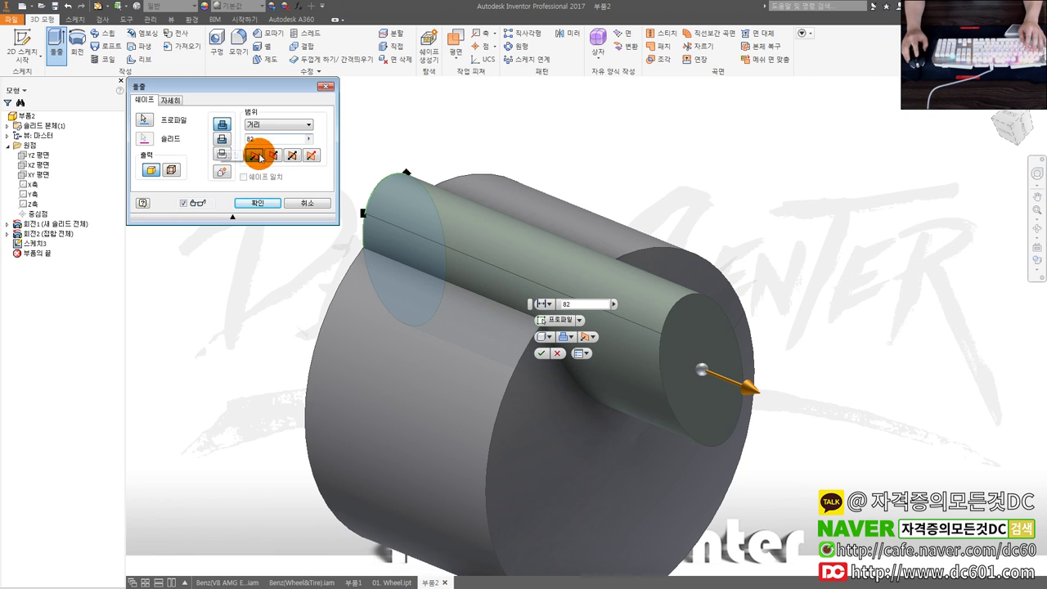
left_click(230, 123)
left_click(229, 170)
left_click(264, 208)
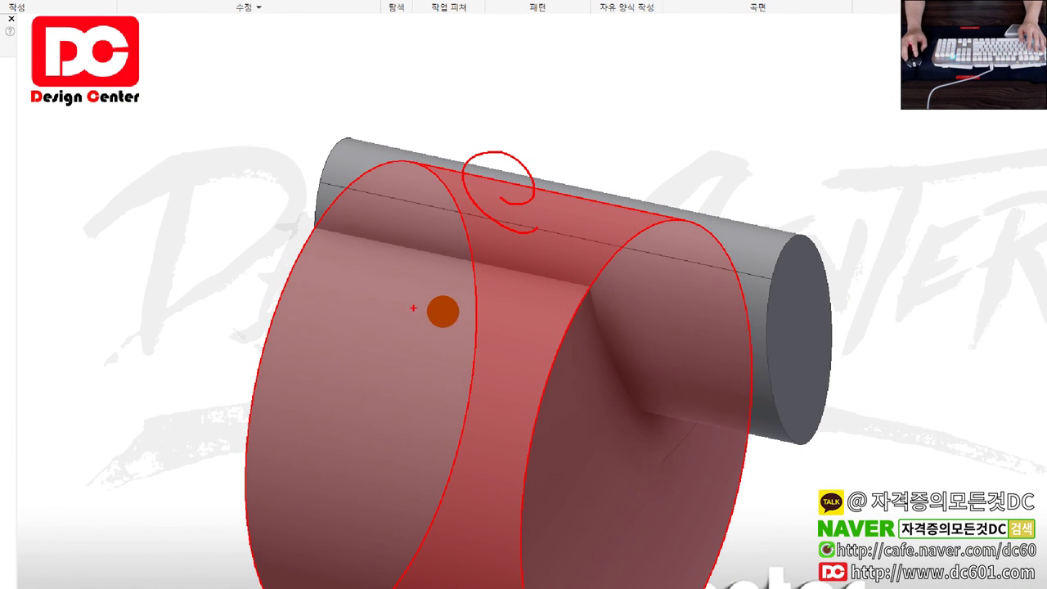
left_click_drag(447, 328, 429, 340)
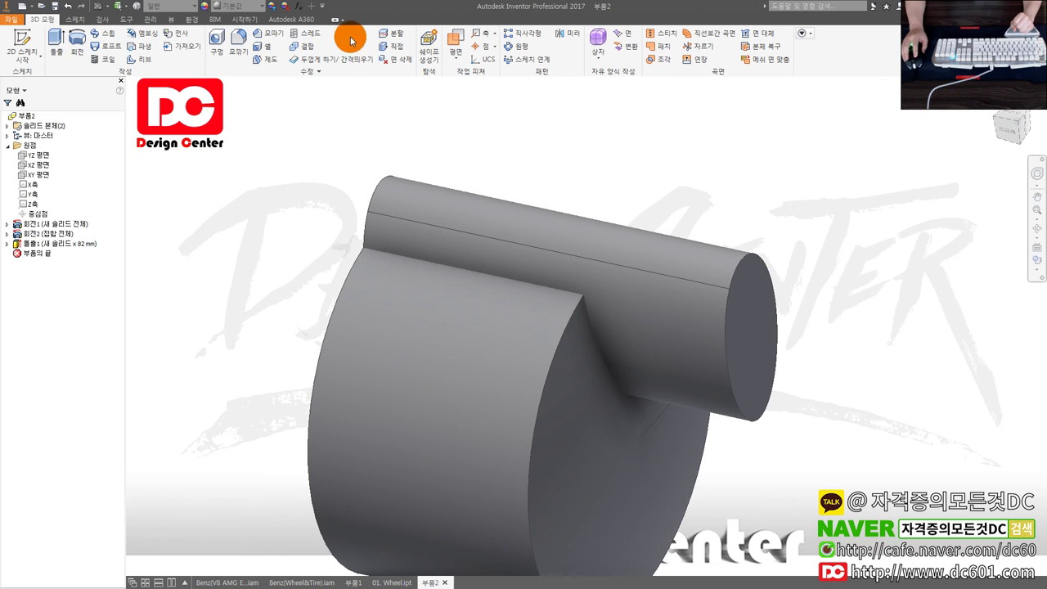
Start a Combine with the large wheel body picked as base, then cancel it
left_click(306, 50)
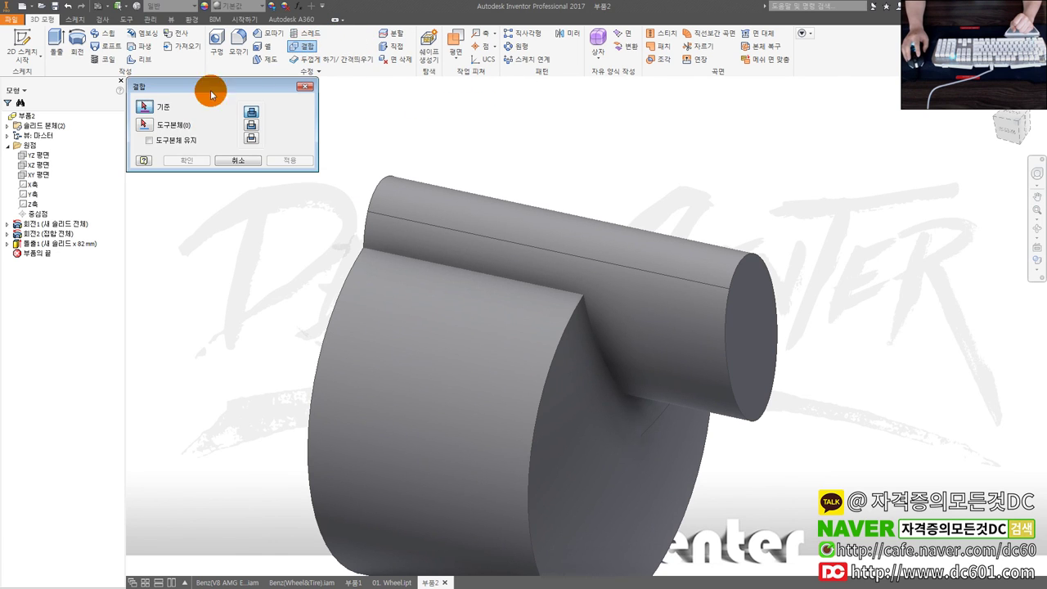
middle_click_drag(367, 226, 323, 230)
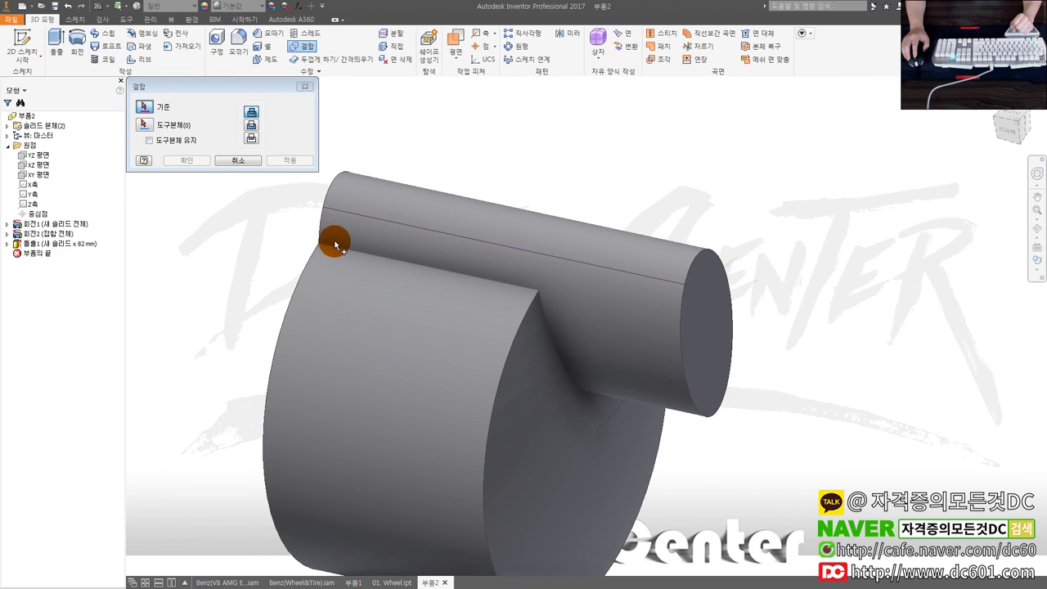
left_click(497, 303)
left_click(166, 274)
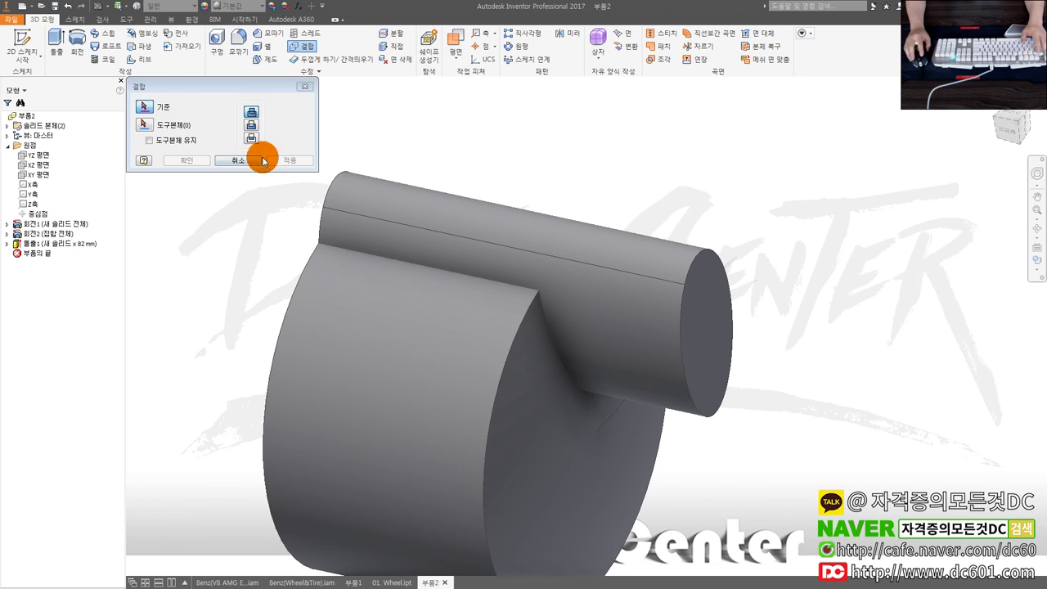
key("Escape")
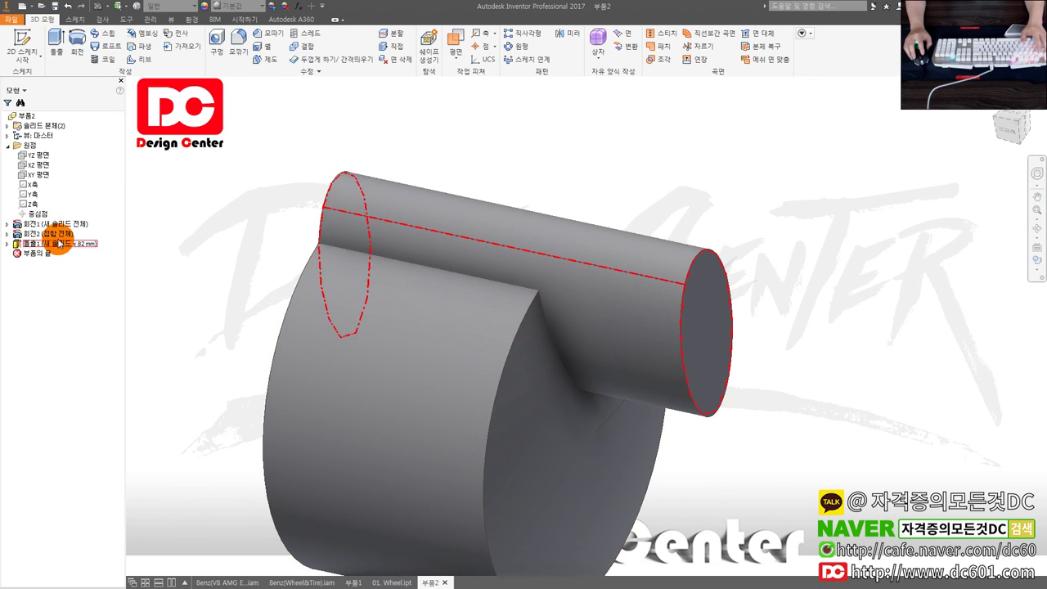
Redefine Revolve2 so it outputs a new separate solid body
left_click(59, 235)
double_click(54, 233)
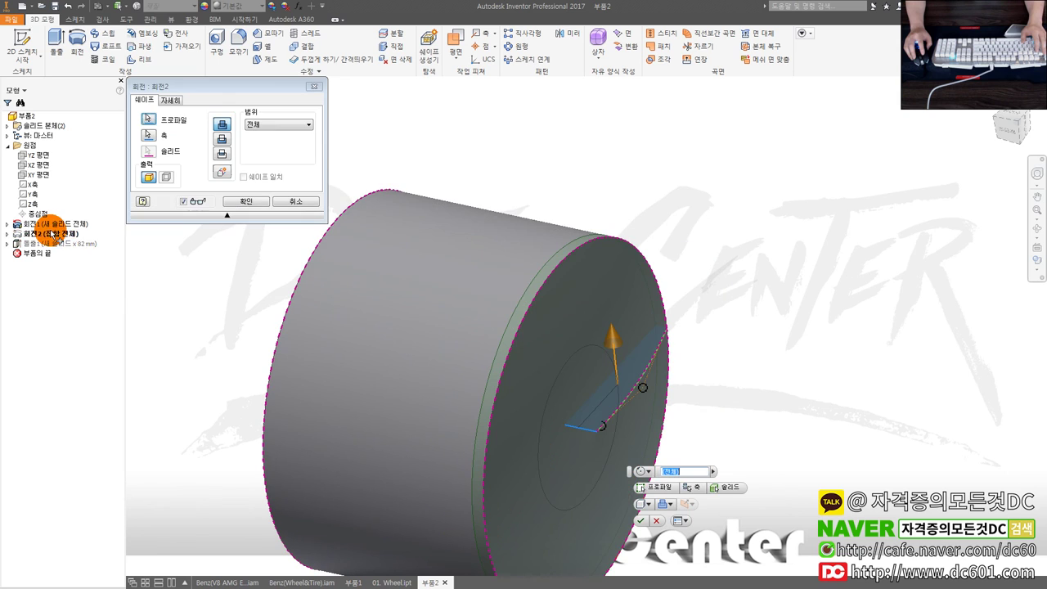
left_click(244, 198)
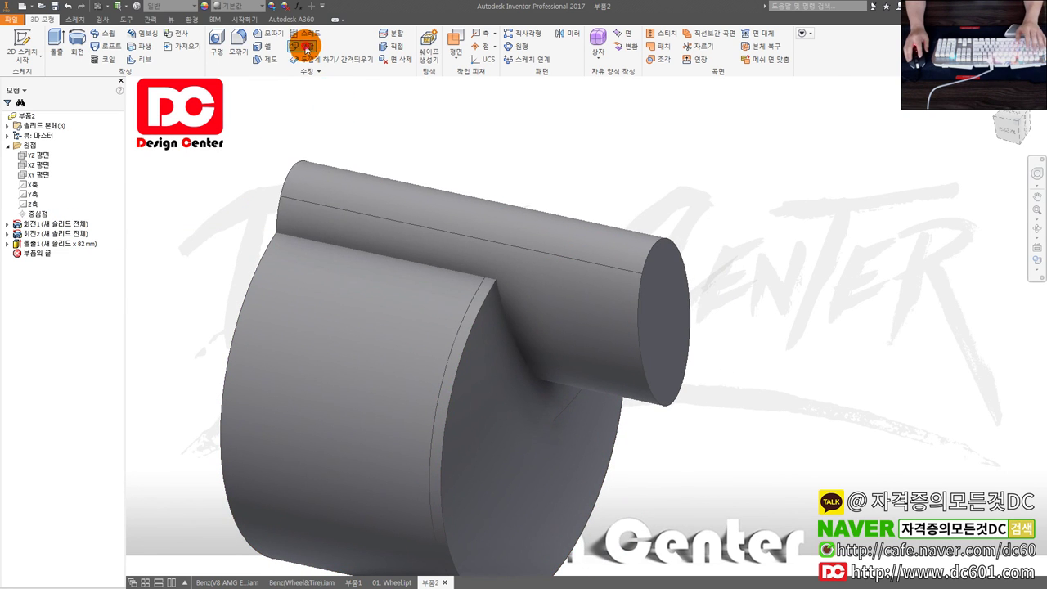
Set up a Cut combine with the wheel as base and the rod as tool body
left_click(307, 46)
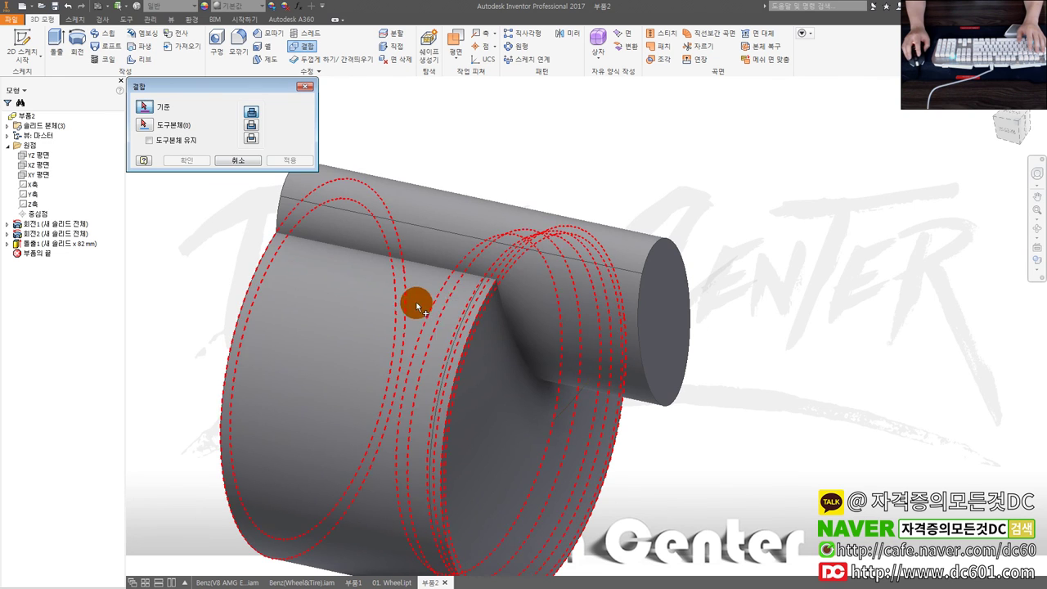
left_click(489, 325)
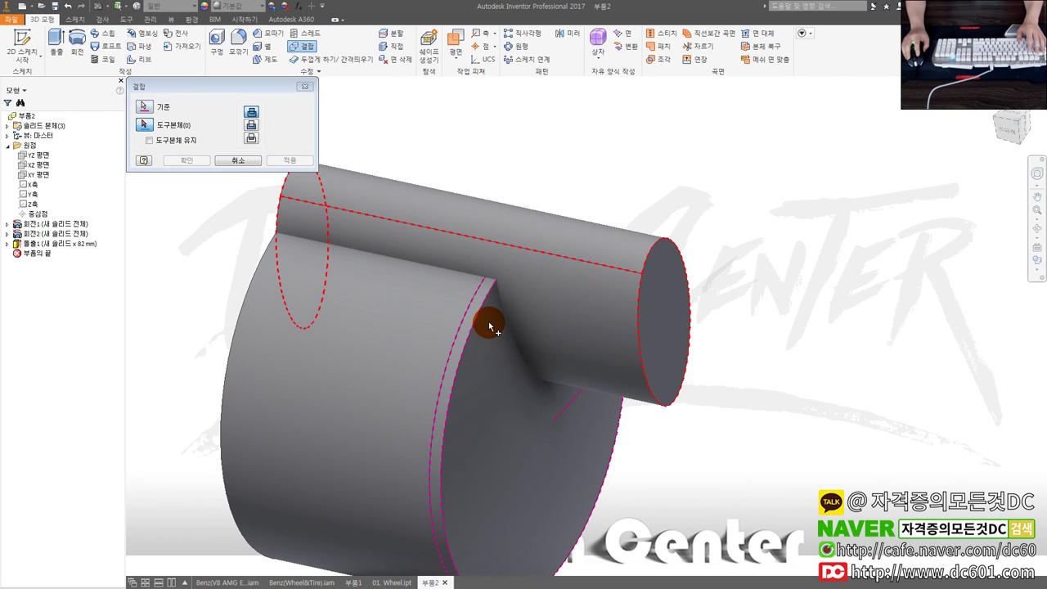
left_click(252, 125)
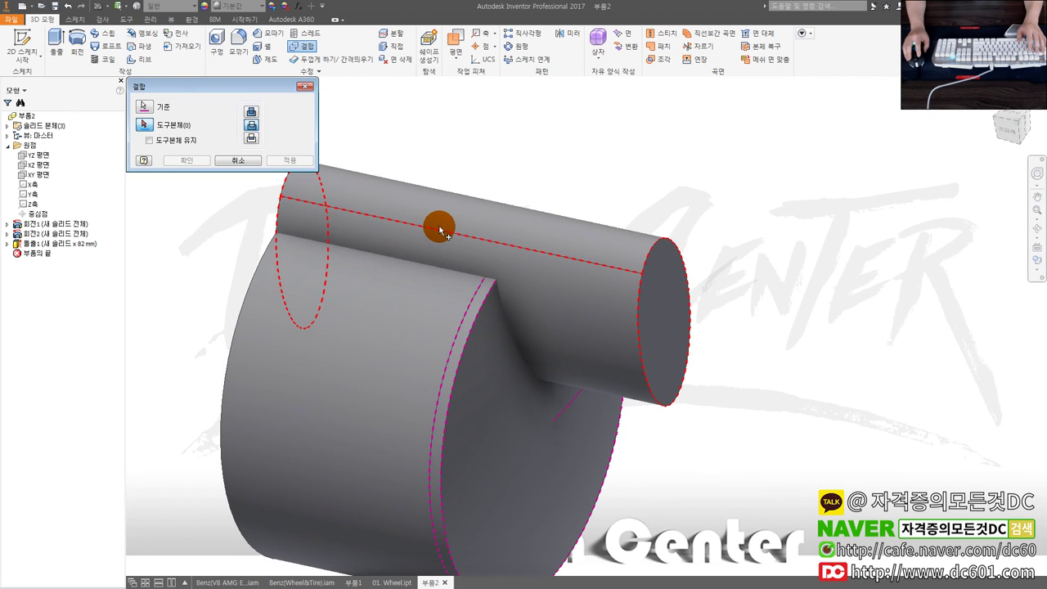
left_click(439, 232)
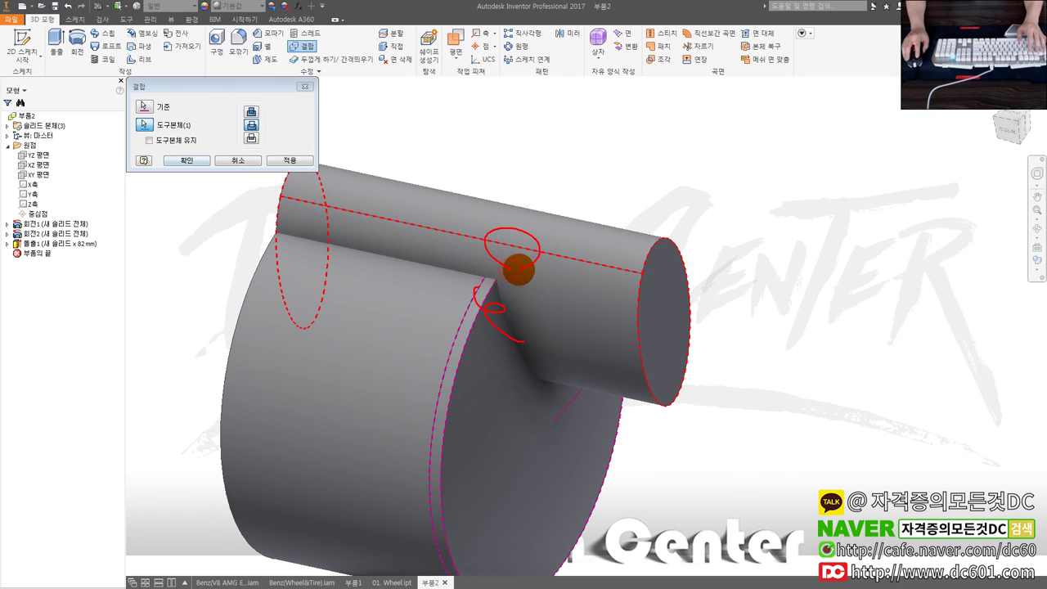
left_click_drag(303, 278, 337, 345)
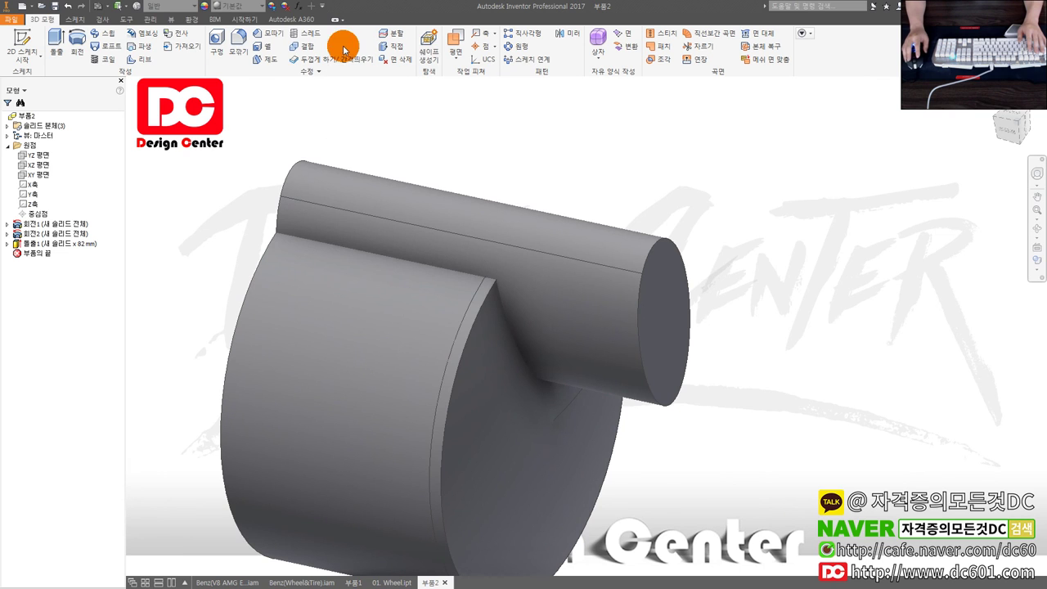
Restart Combine, choosing the wheel as base body and the rod as tool body
left_click(293, 49)
left_click(483, 321)
left_click(232, 154)
left_click(408, 193)
Cut the rod from the wheel body and orbit around to inspect the oval rim opening
left_click(187, 160)
middle_click_drag(596, 297, 512, 289, "shift")
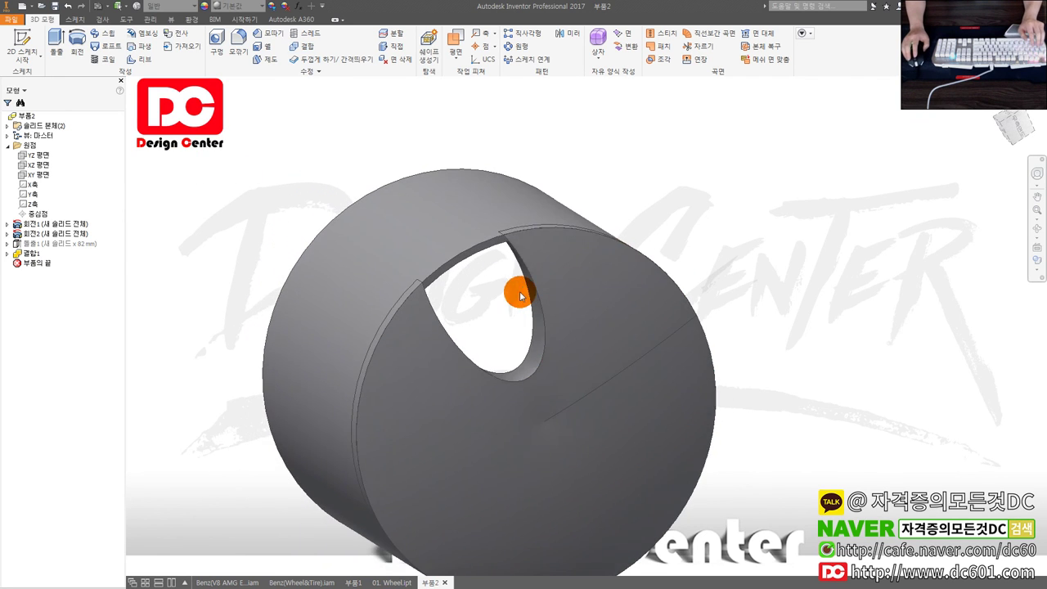
scroll(518, 234, "up", 3)
mouse_move(518, 234)
middle_mouse_down("shift")
mouse_move(583, 221)
mouse_move(598, 207)
mouse_move(556, 231)
mouse_move(540, 265)
mouse_move(532, 246)
middle_mouse_up("shift")
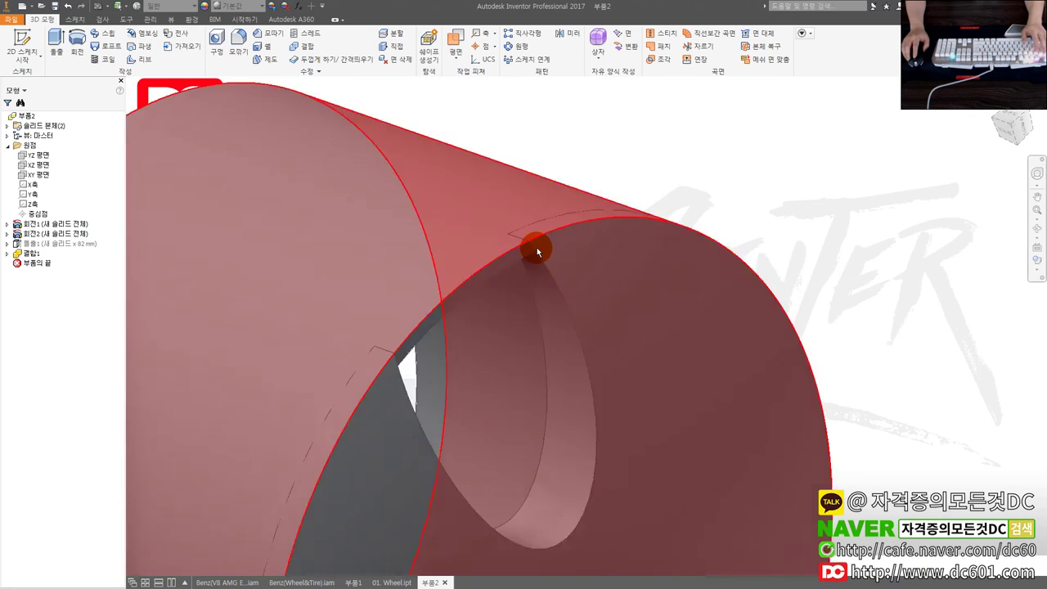
mouse_move(532, 241)
middle_mouse_down("shift")
mouse_move(570, 247)
mouse_move(532, 241)
mouse_move(568, 247)
mouse_move(600, 205)
mouse_move(551, 229)
mouse_move(573, 226)
middle_mouse_up("shift")
scroll(568, 248, "down", 3)
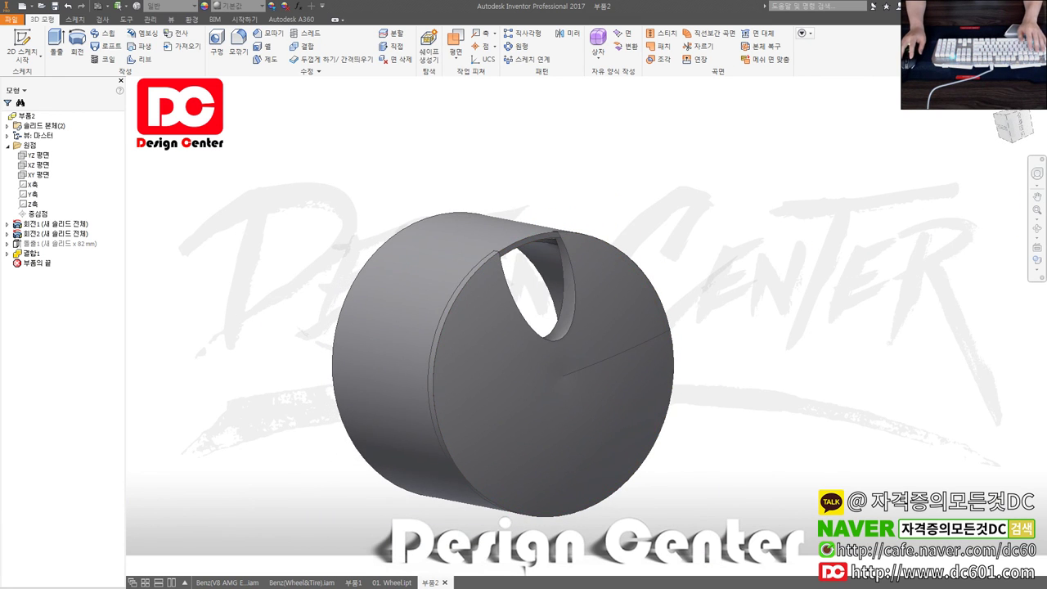
key("alt+Tab")
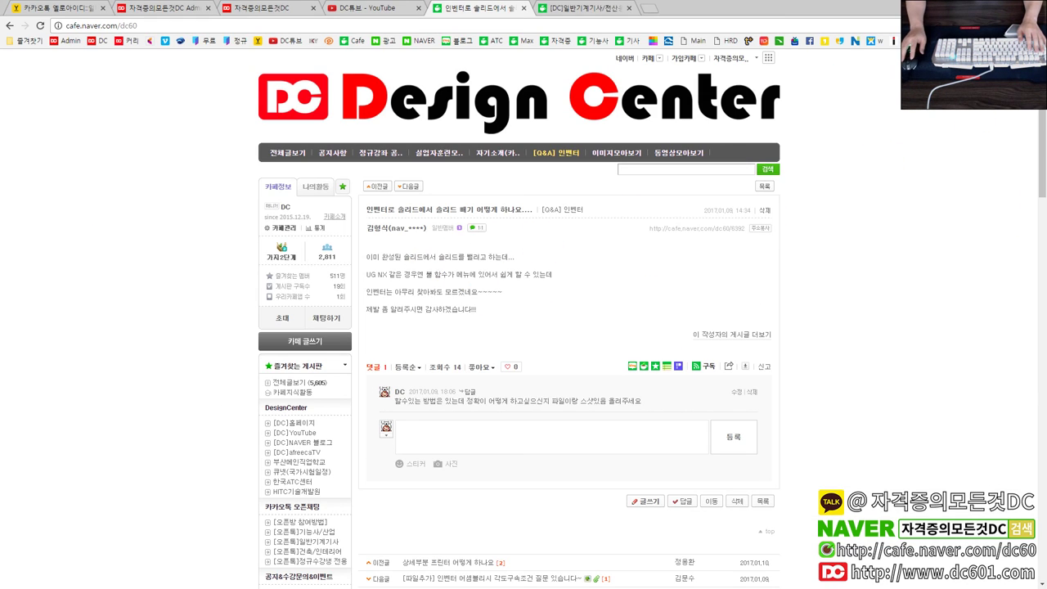
key("alt+Tab")
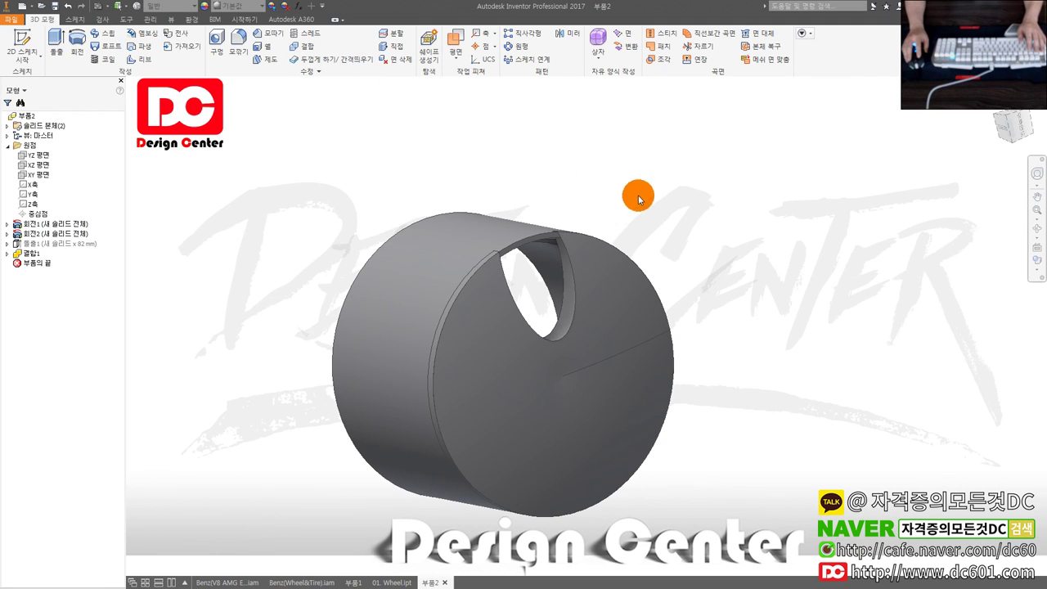
Try a circular pattern of the cutout around the cylinder axis, then cancel it
left_click(651, 194)
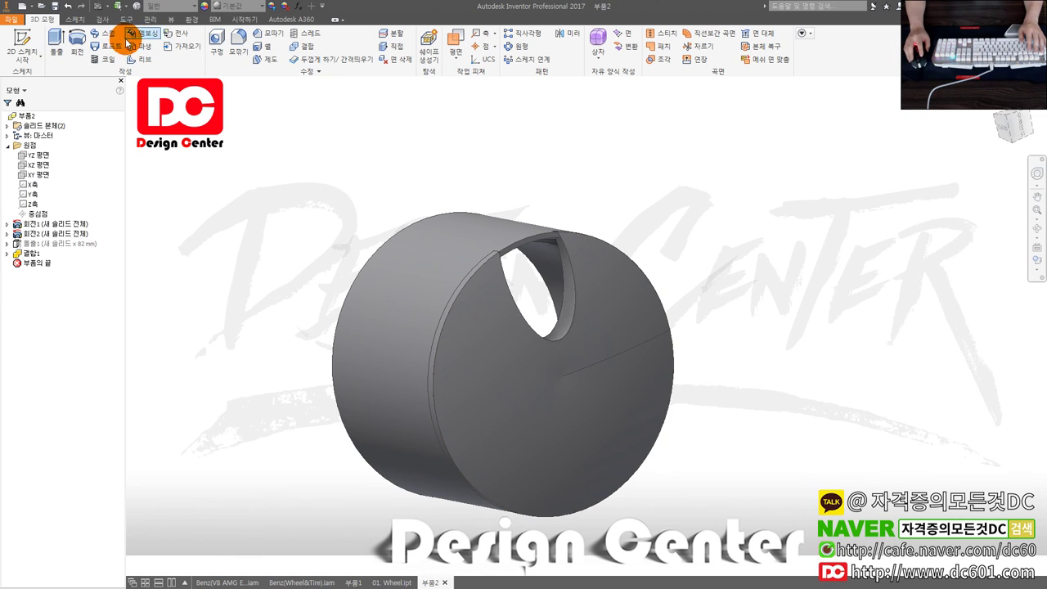
key("p")
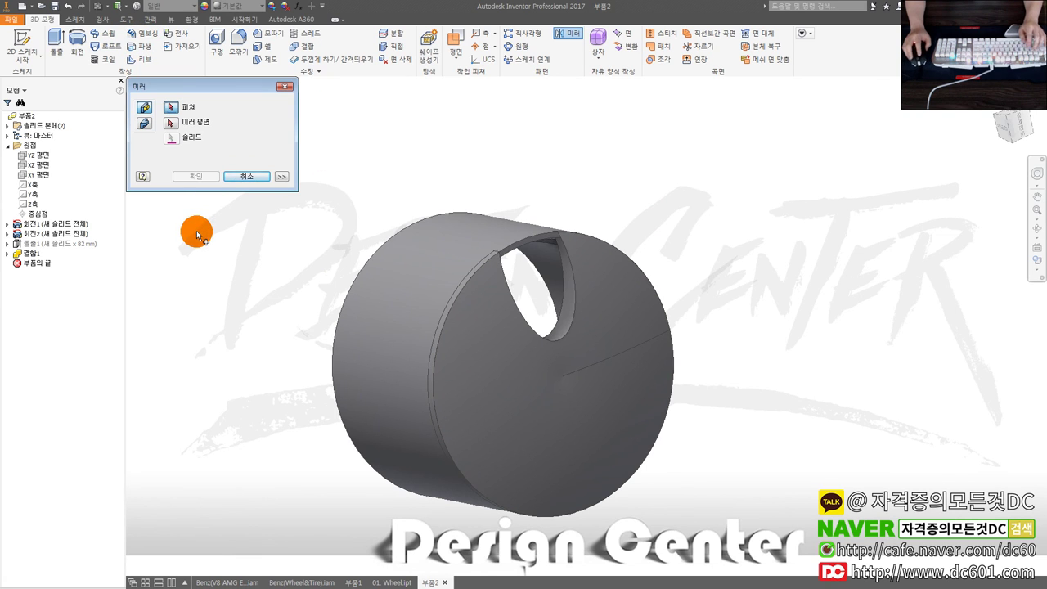
left_click(35, 254)
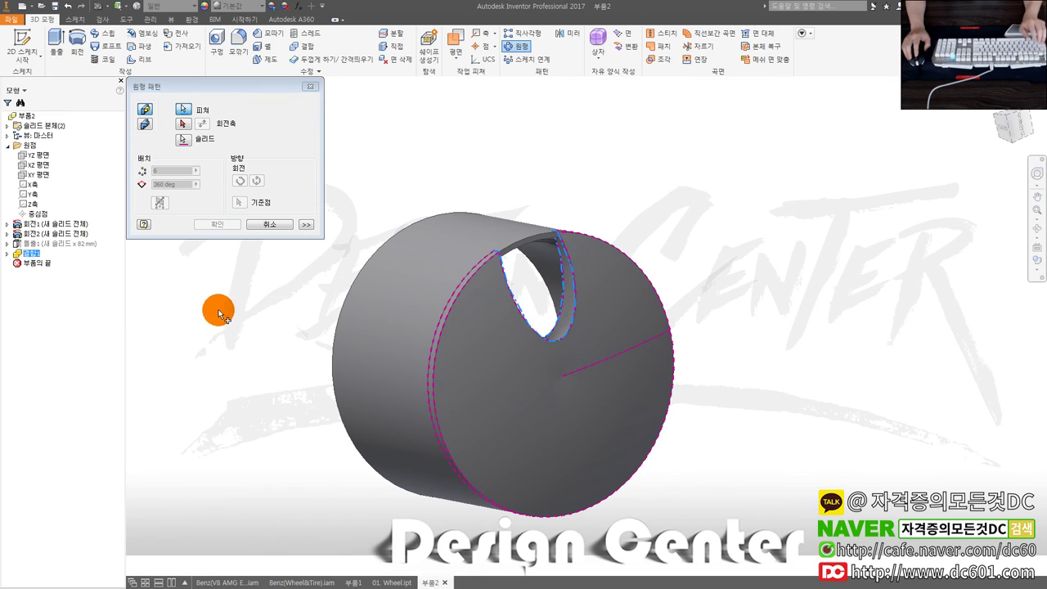
middle_click_drag(215, 308, 210, 303, "shift")
left_click(79, 250)
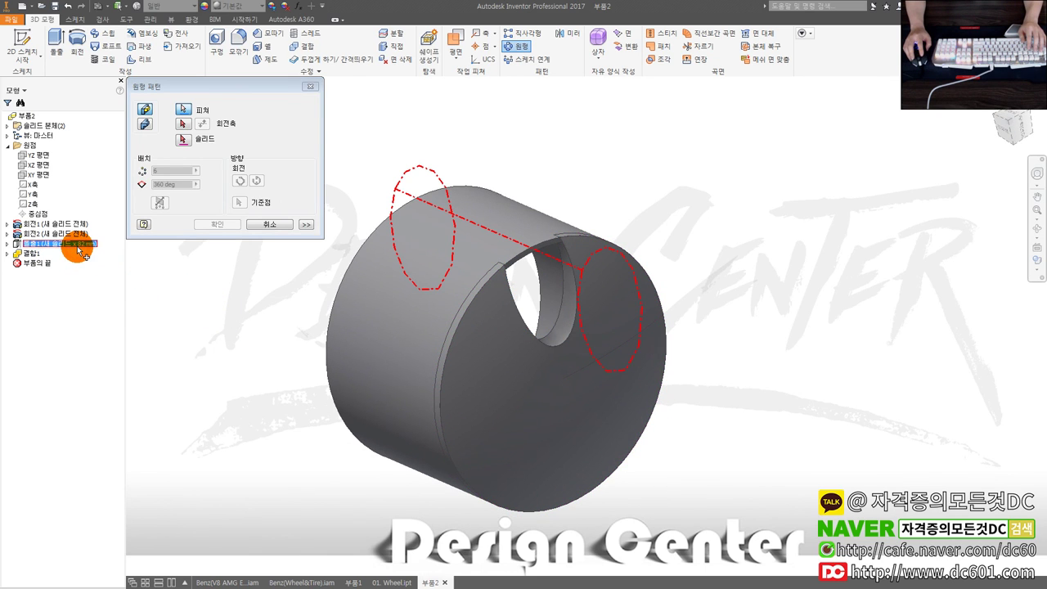
left_click(439, 248)
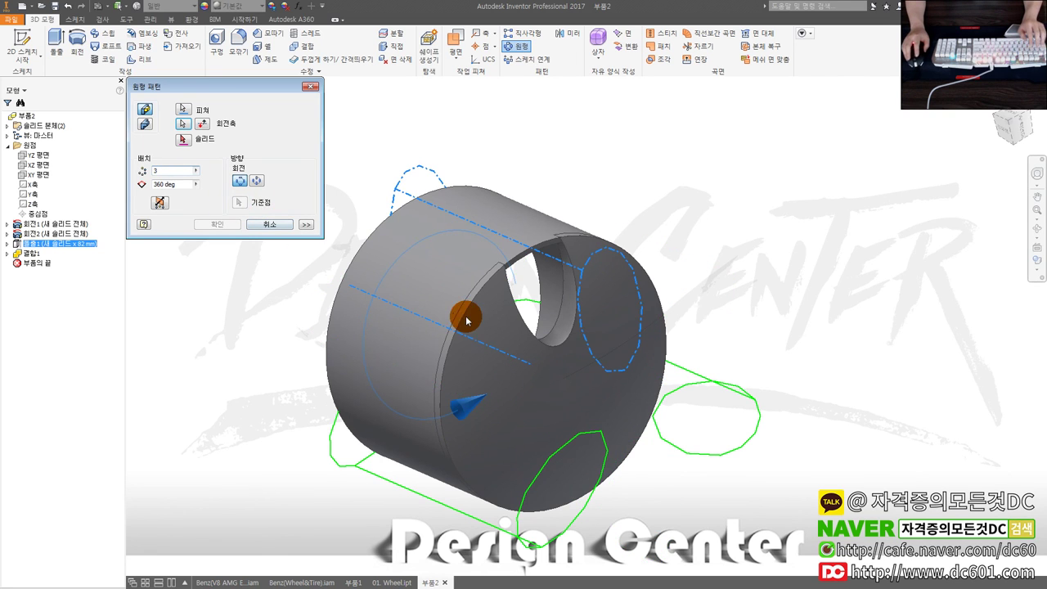
middle_click_drag(434, 306, 401, 275, "shift")
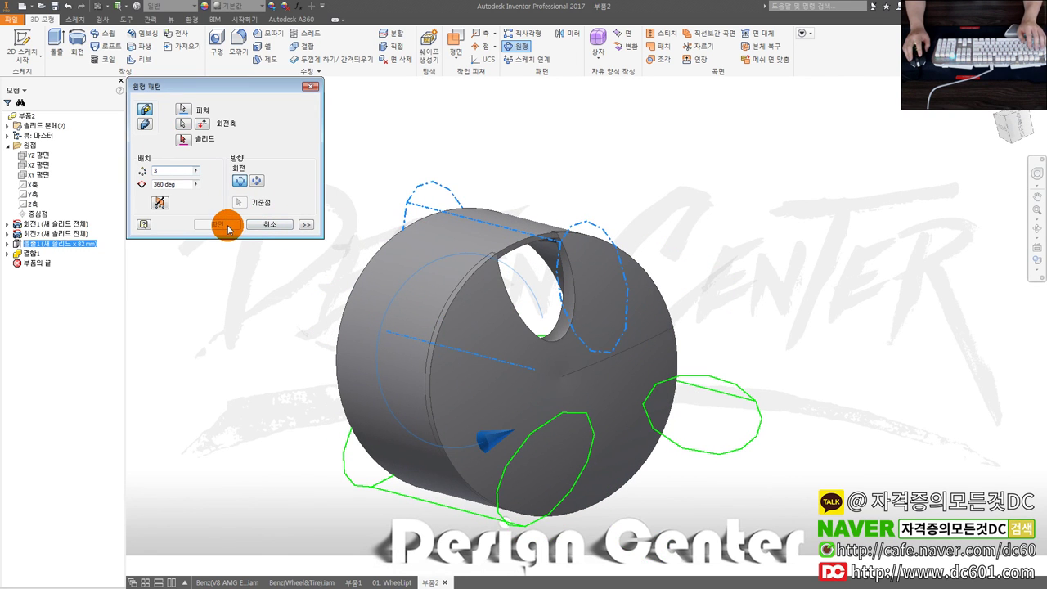
middle_click_drag(290, 287, 315, 306, "shift")
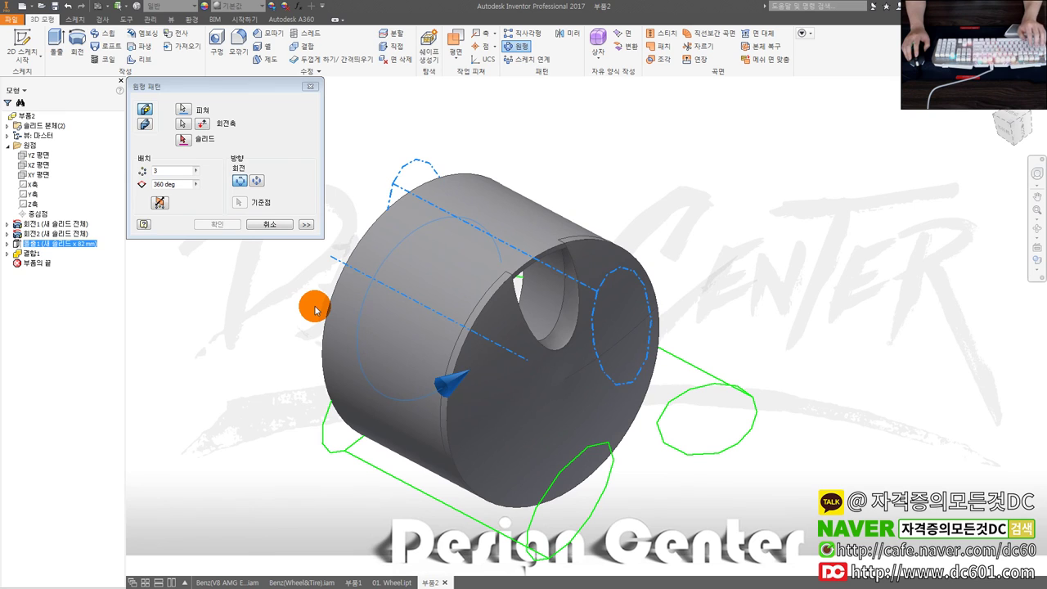
key("Escape")
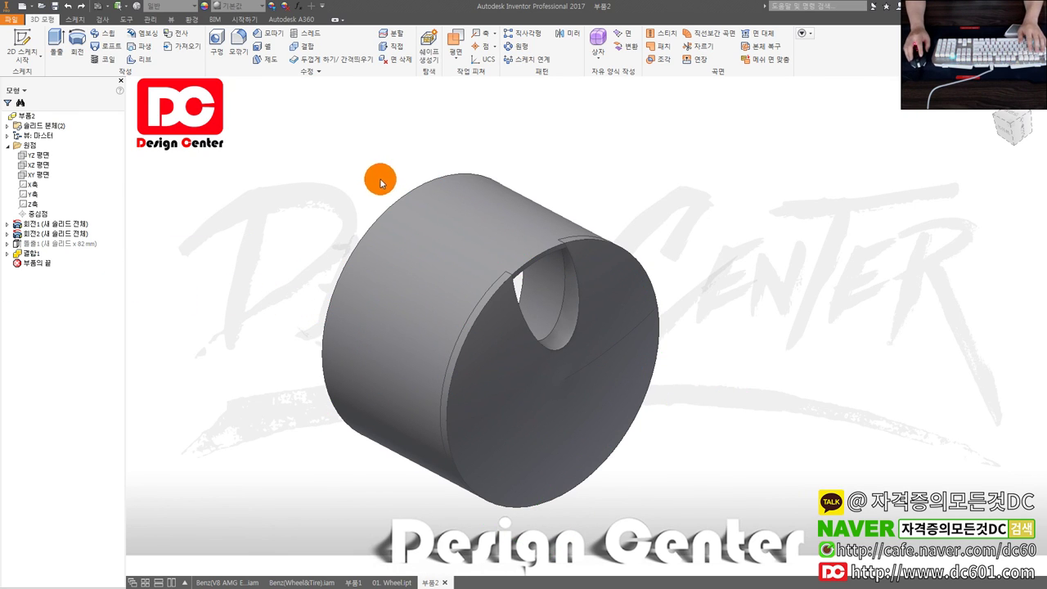
Pattern the combine cut 6 times over 360° around the wheel's axis
key("ctrl+shift+o")
left_click(33, 252)
left_click(183, 124)
left_click(408, 297)
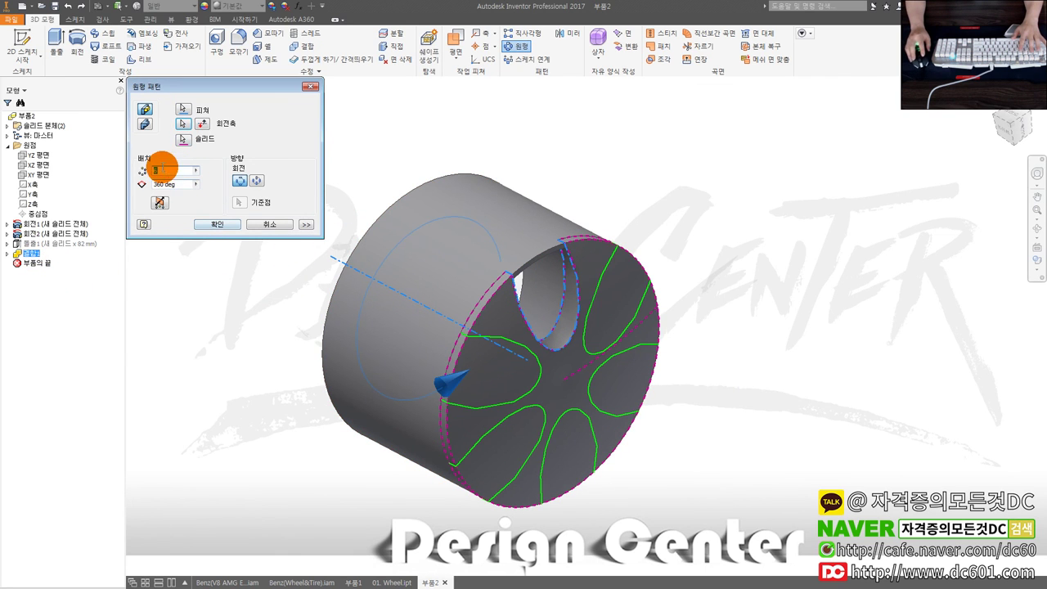
double_click(154, 170)
type("60")
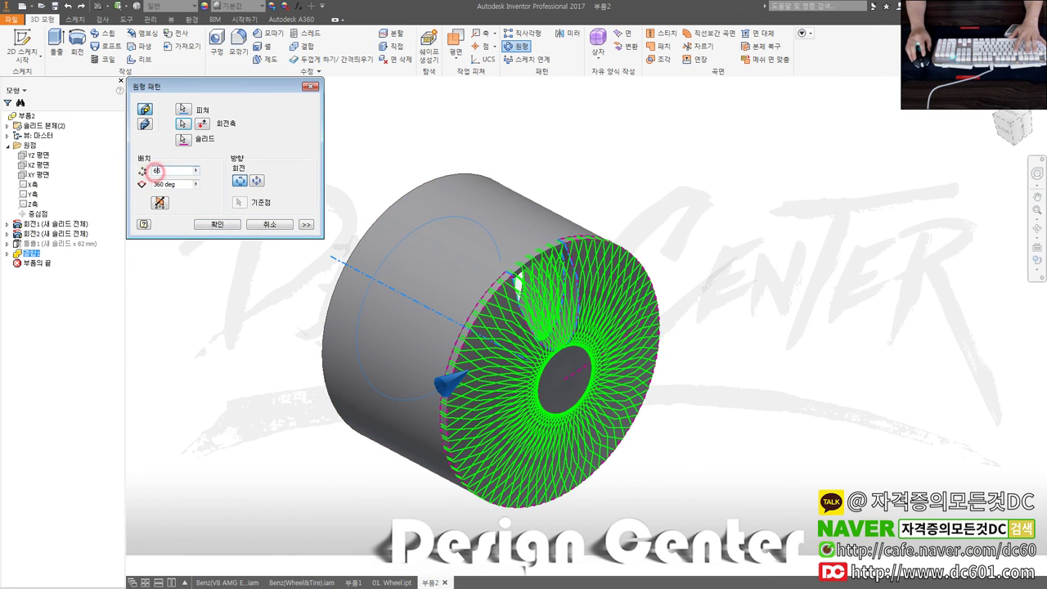
key("BackSpace")
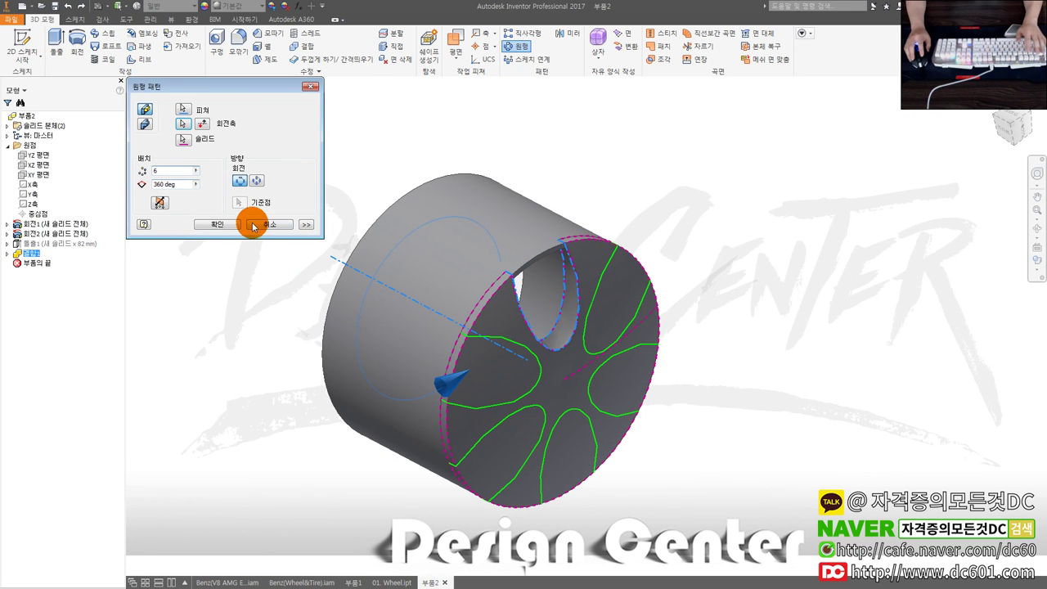
left_click(230, 226)
middle_click_drag(467, 378, 276, 351, "shift")
scroll(424, 324, "up", 5)
scroll(424, 324, "down", 5)
middle_click_drag(404, 343, 434, 357, "shift")
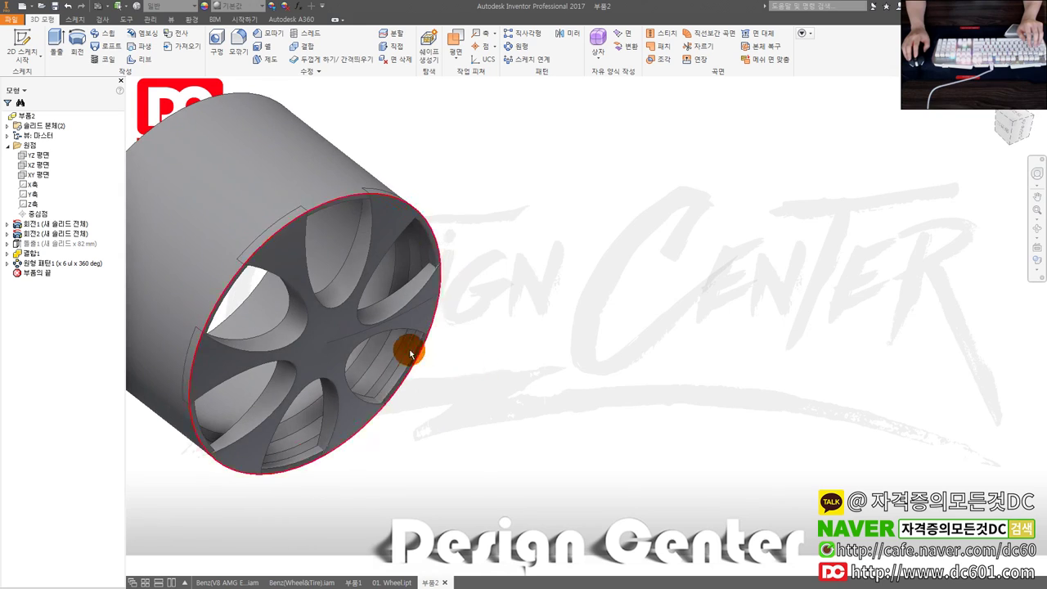
scroll(521, 411, "up", 2)
scroll(461, 300, "up", 3)
mouse_move(491, 334)
middle_mouse_down("shift")
mouse_move(525, 286)
mouse_move(491, 283)
mouse_move(462, 205)
mouse_move(324, 227)
mouse_move(414, 290)
mouse_move(368, 270)
mouse_move(561, 346)
mouse_move(578, 491)
mouse_move(607, 509)
mouse_move(554, 358)
mouse_move(584, 385)
middle_mouse_up("shift")
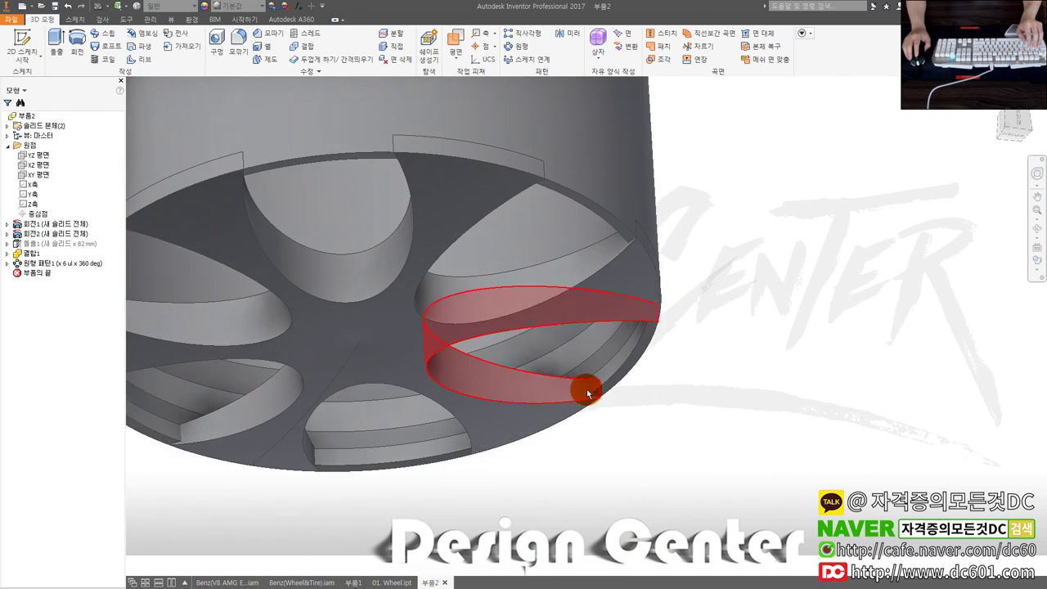
scroll(584, 385, "up", 5)
scroll(593, 367, "up", 2)
key("f")
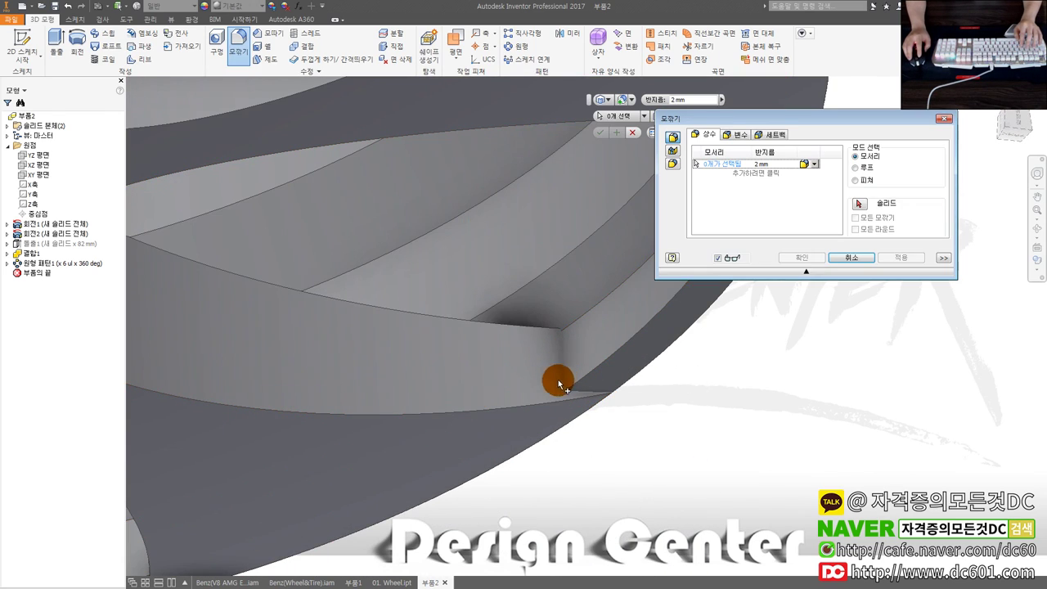
mouse_move(559, 337)
middle_mouse_down("shift")
mouse_move(575, 355)
mouse_move(646, 322)
mouse_move(423, 435)
mouse_move(467, 453)
middle_mouse_up("shift")
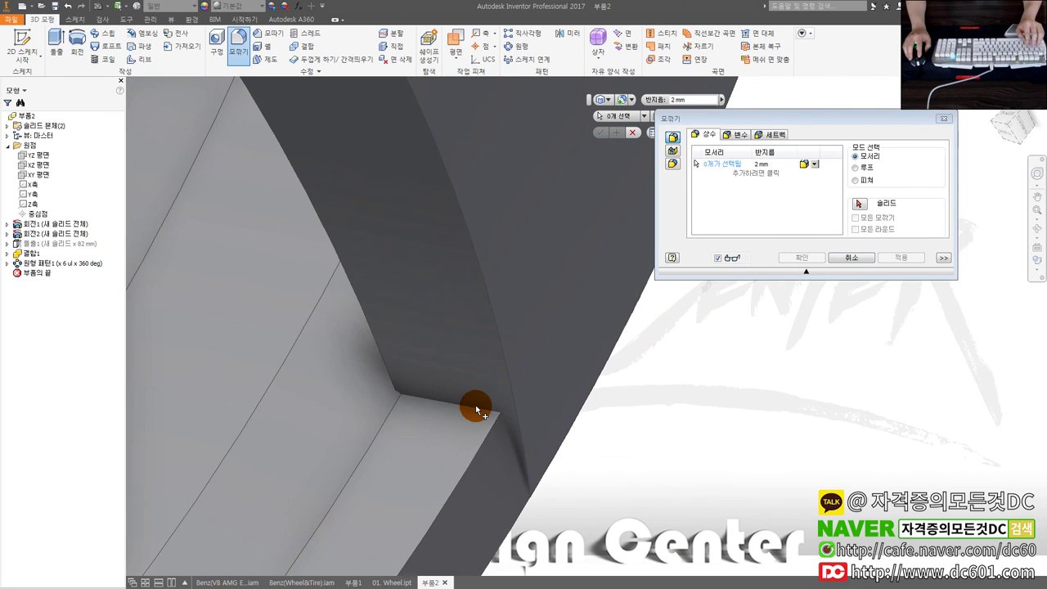
key("Escape")
mouse_move(531, 451)
left_mouse_down()
mouse_move(280, 376)
mouse_move(528, 453)
left_mouse_up()
key("Escape")
scroll(526, 299, "down", 5)
scroll(411, 374, "down", 5)
mouse_move(411, 374)
middle_mouse_down("shift")
mouse_move(393, 409)
mouse_move(425, 364)
middle_mouse_up("shift")
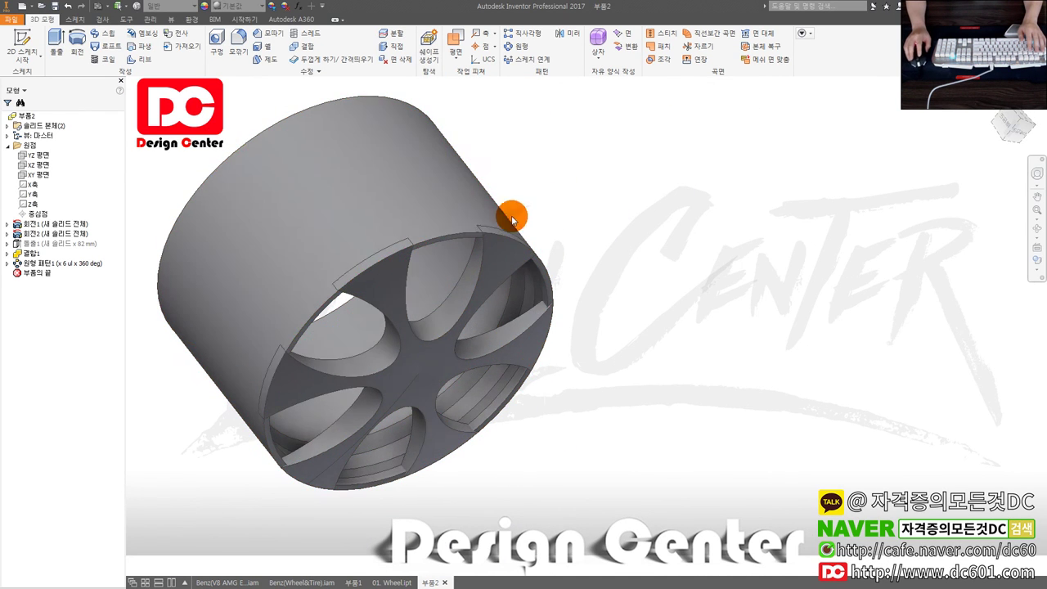
Join a body into the outer shell with a first Combine
left_click(307, 47)
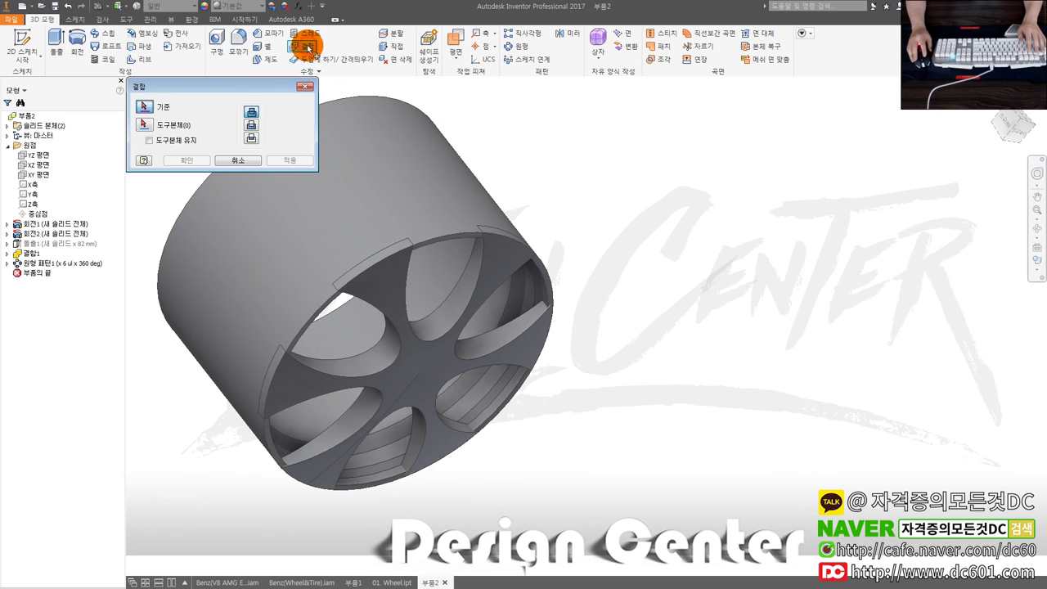
left_click(378, 176)
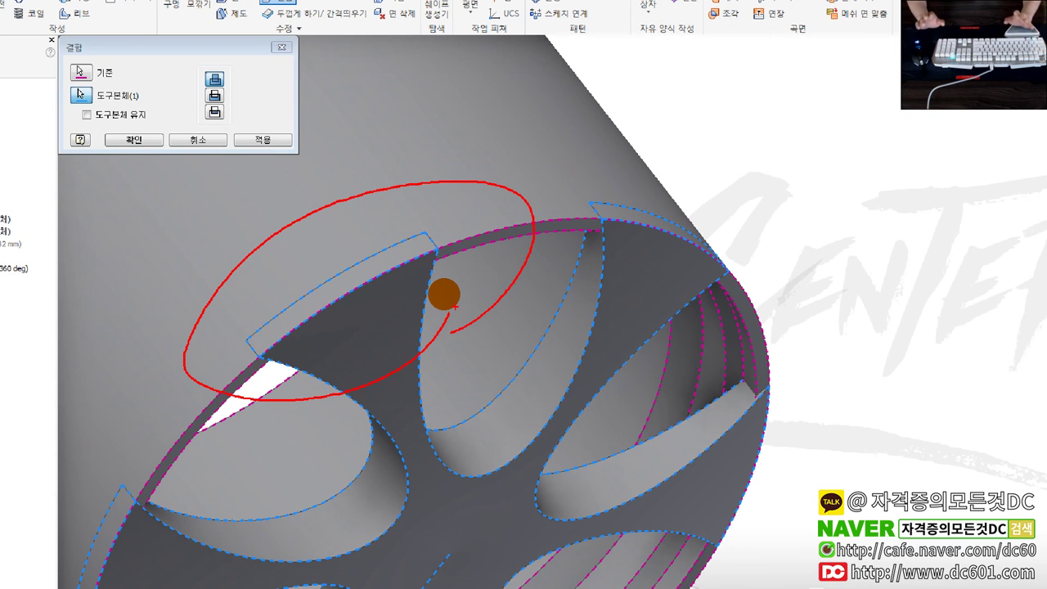
key("Return")
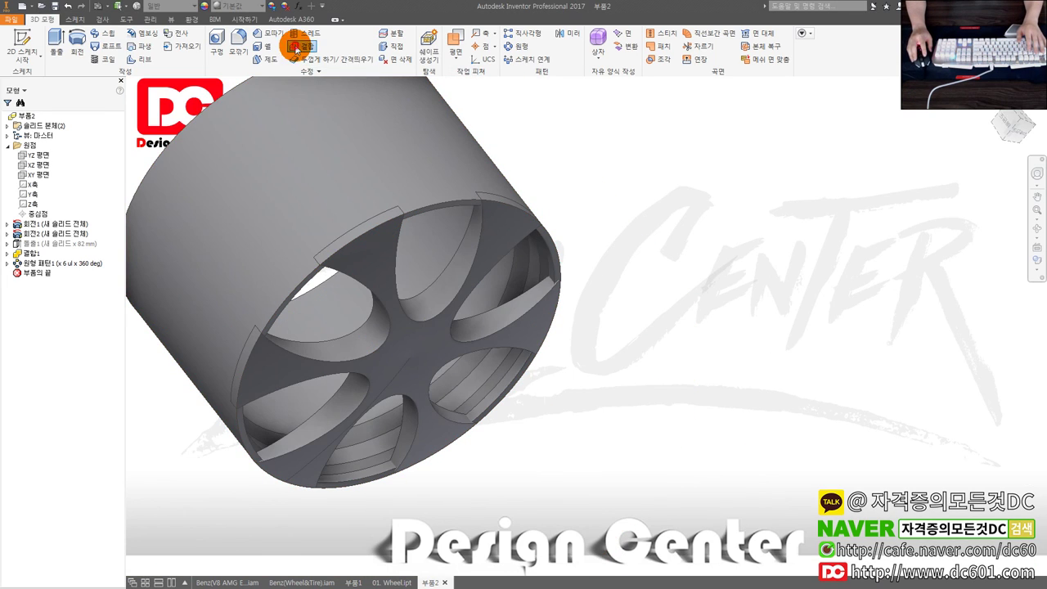
Combine the remaining body into the wheel shell, leaving one solid
left_click(296, 49)
left_click(370, 248)
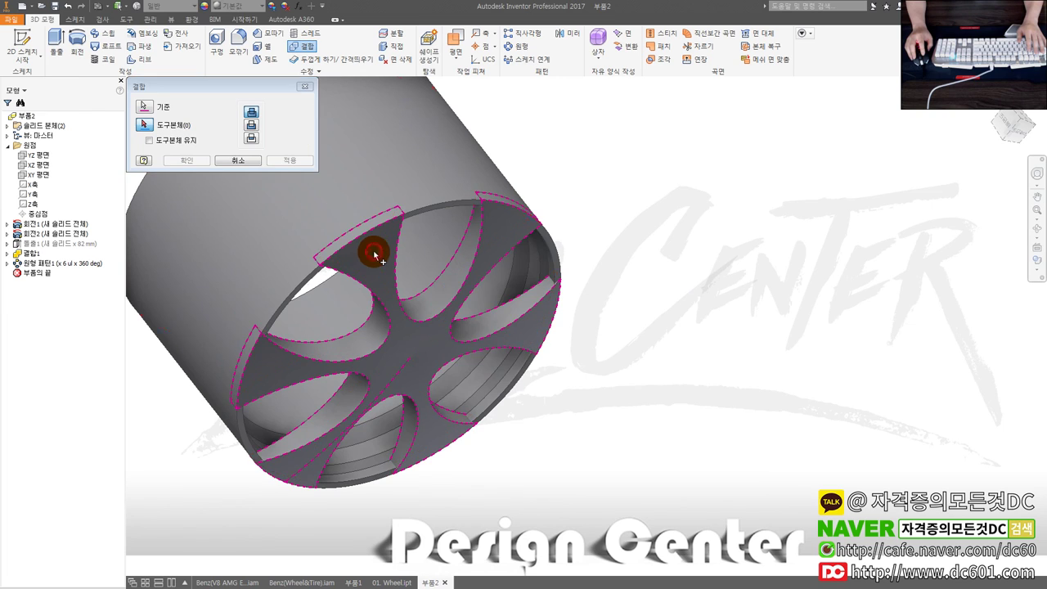
left_click(329, 200)
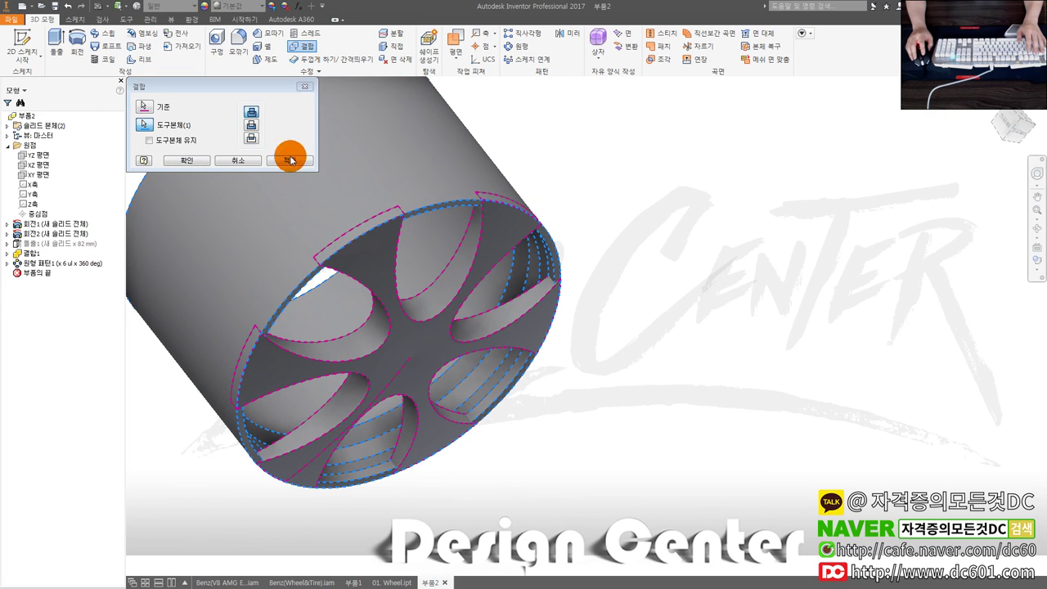
left_click(185, 160)
scroll(532, 199, "down", 3)
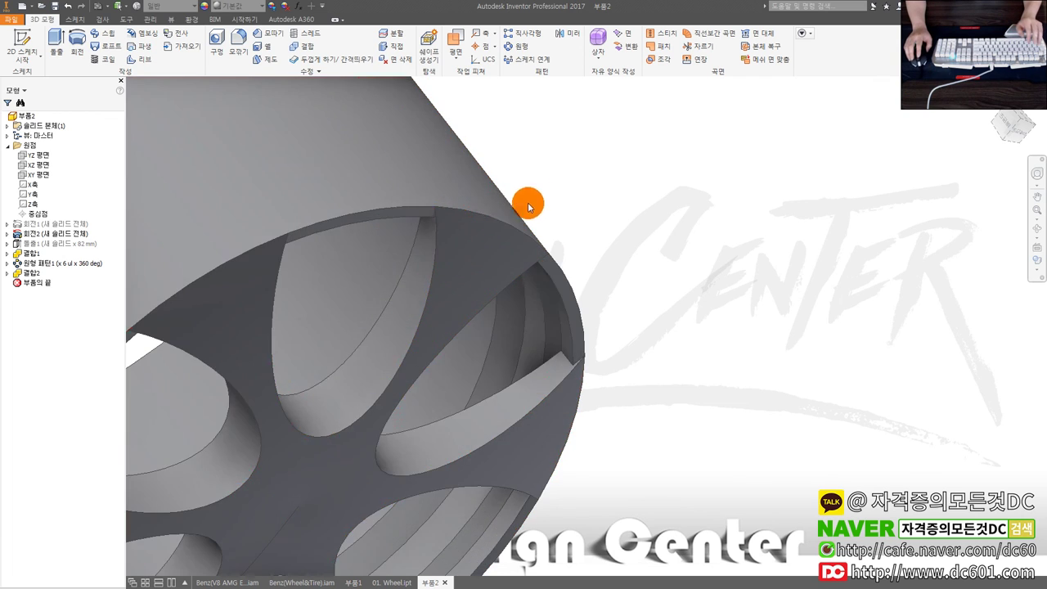
mouse_move(477, 217)
middle_mouse_down("shift")
mouse_move(253, 186)
mouse_move(311, 182)
mouse_move(401, 269)
mouse_move(457, 223)
mouse_move(460, 198)
middle_mouse_up("shift")
scroll(456, 303, "down", 3)
scroll(440, 350, "down", 3)
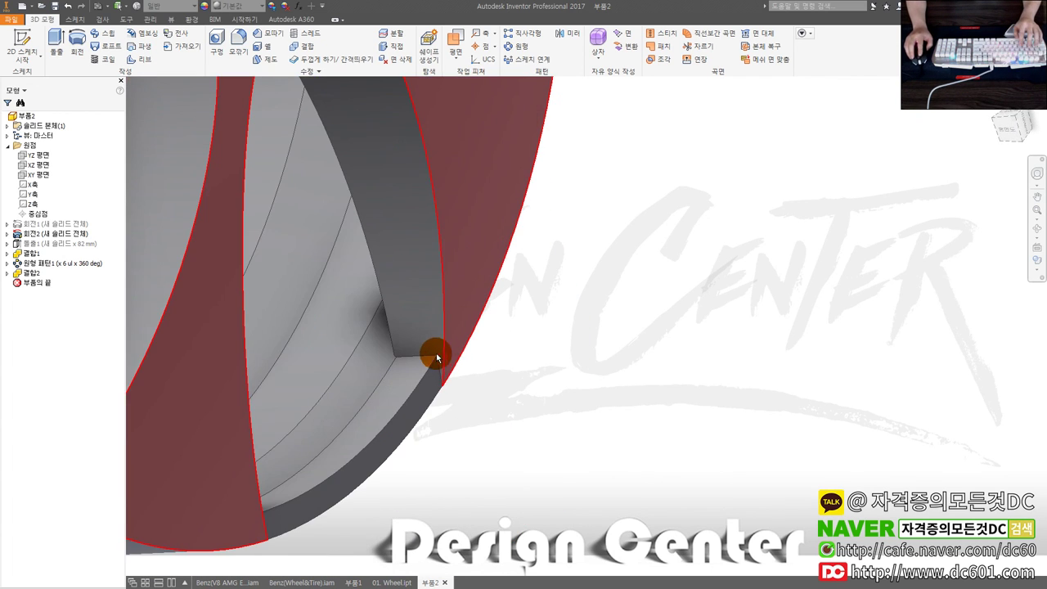
key("f")
left_click(422, 357)
scroll(426, 343, "down", 2)
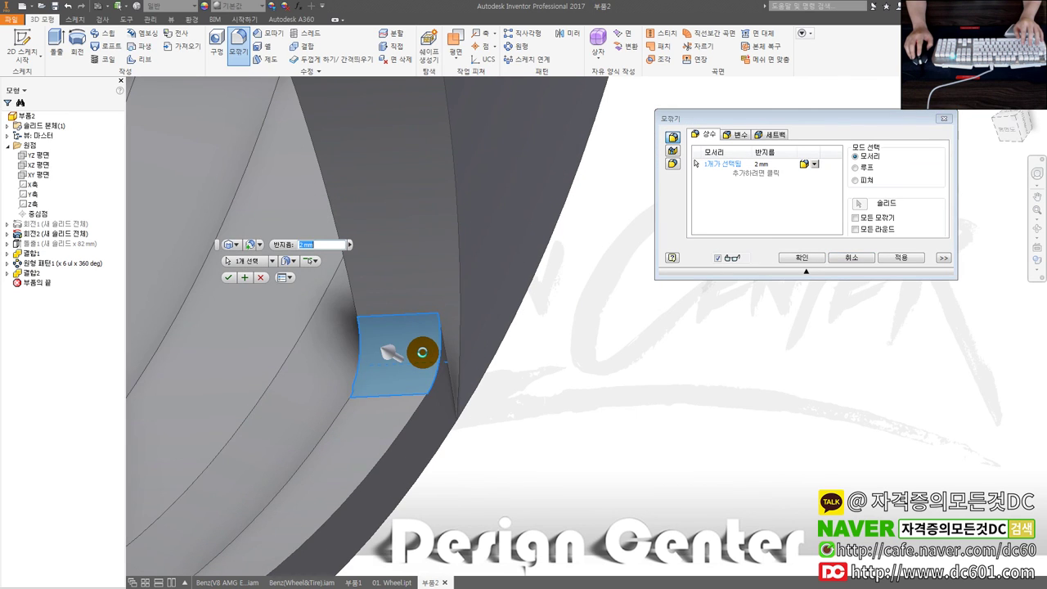
scroll(424, 353, "down", 2)
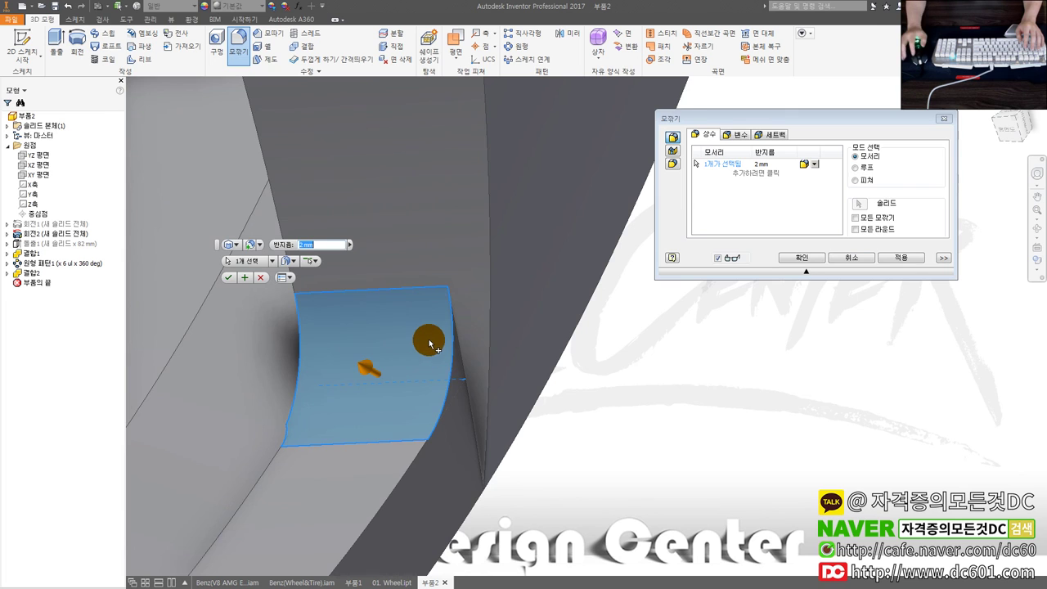
scroll(431, 341, "up", 2)
scroll(425, 339, "up", 2)
scroll(407, 339, "down", 3)
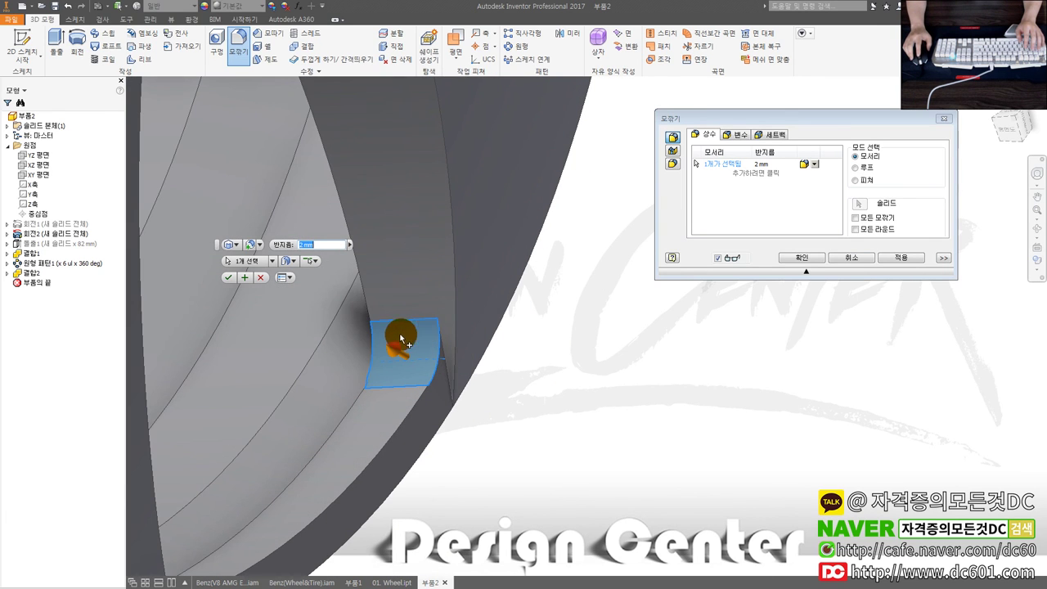
scroll(385, 316, "up", 2)
scroll(425, 313, "up", 2)
scroll(425, 310, "up", 2)
mouse_move(425, 311)
middle_mouse_down()
mouse_move(371, 340)
mouse_move(690, 343)
middle_mouse_up()
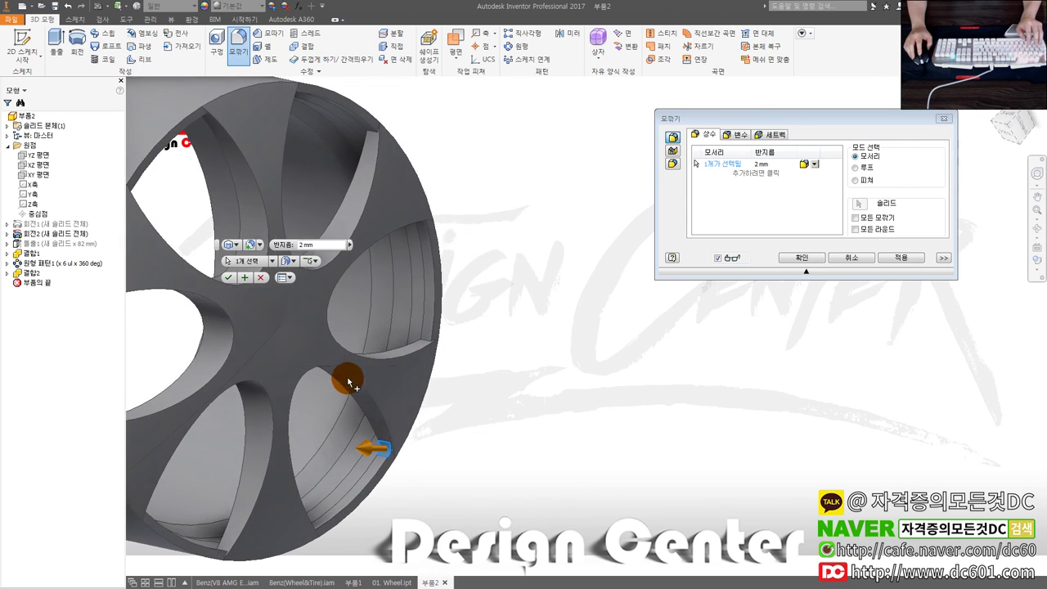
key("Escape")
key("Home")
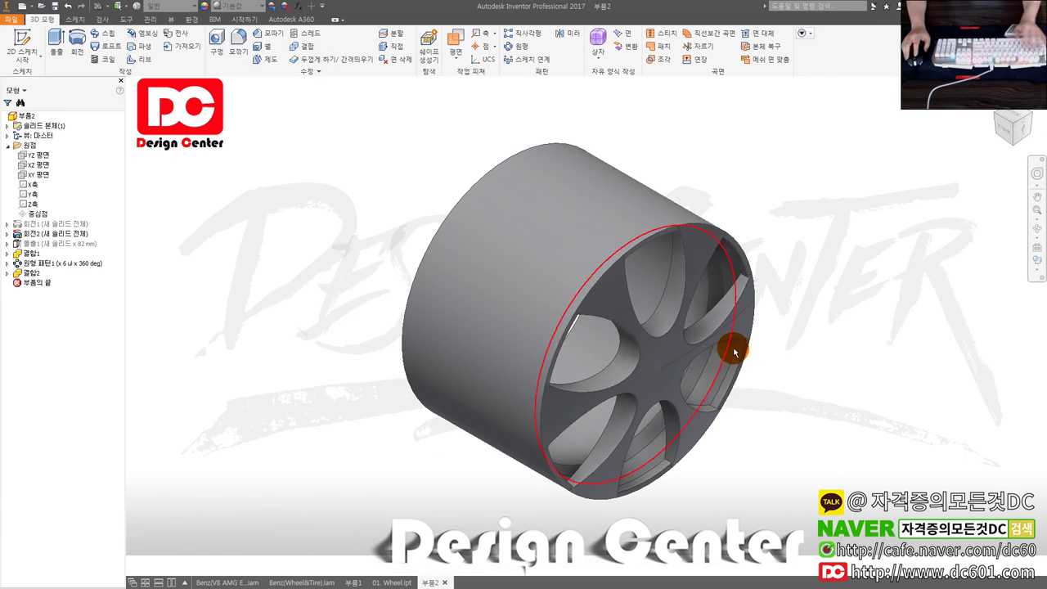
middle_click_drag(730, 368, 655, 350, "shift")
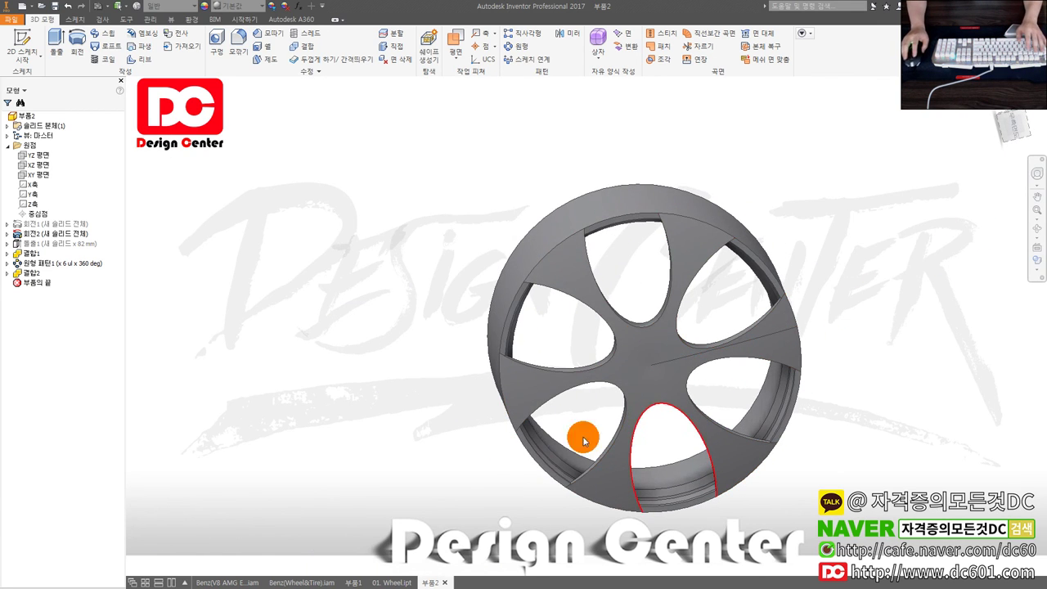
Reset the wheel to the home view and switch to the 부품1 block part
key("alt+Tab")
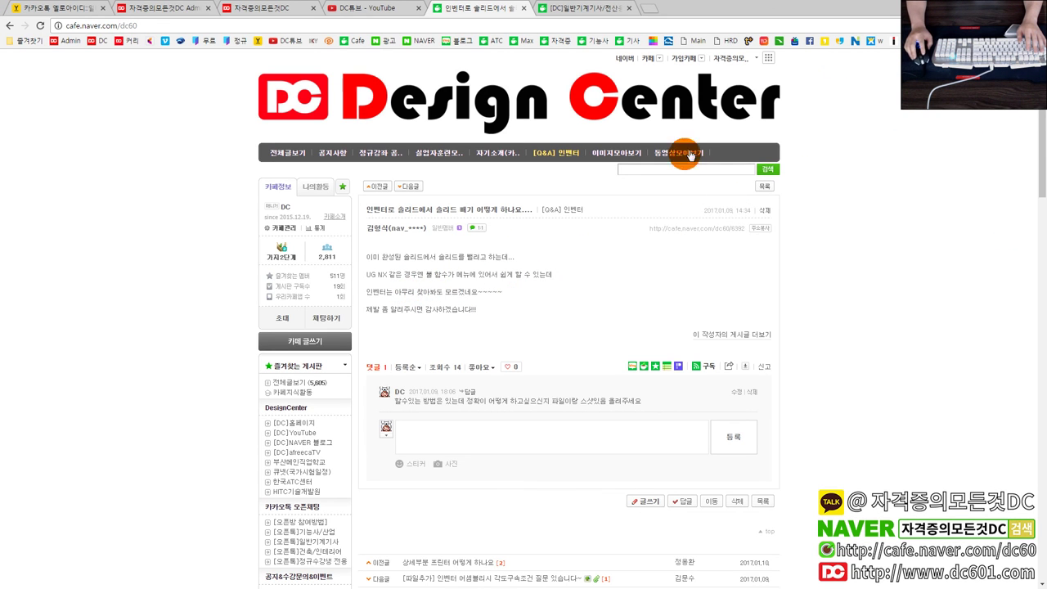
key("alt+Tab")
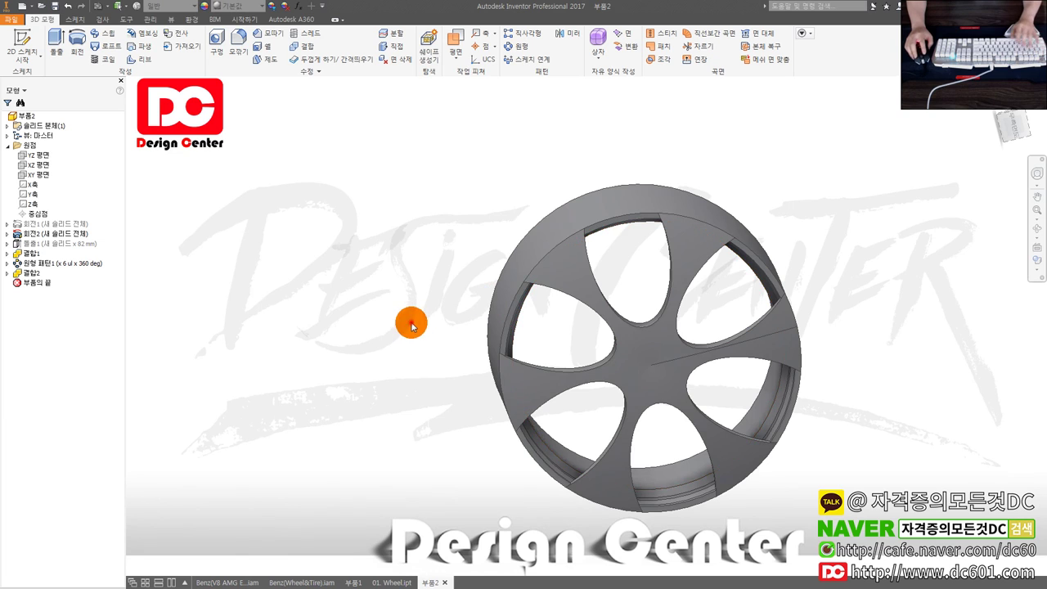
key("F6")
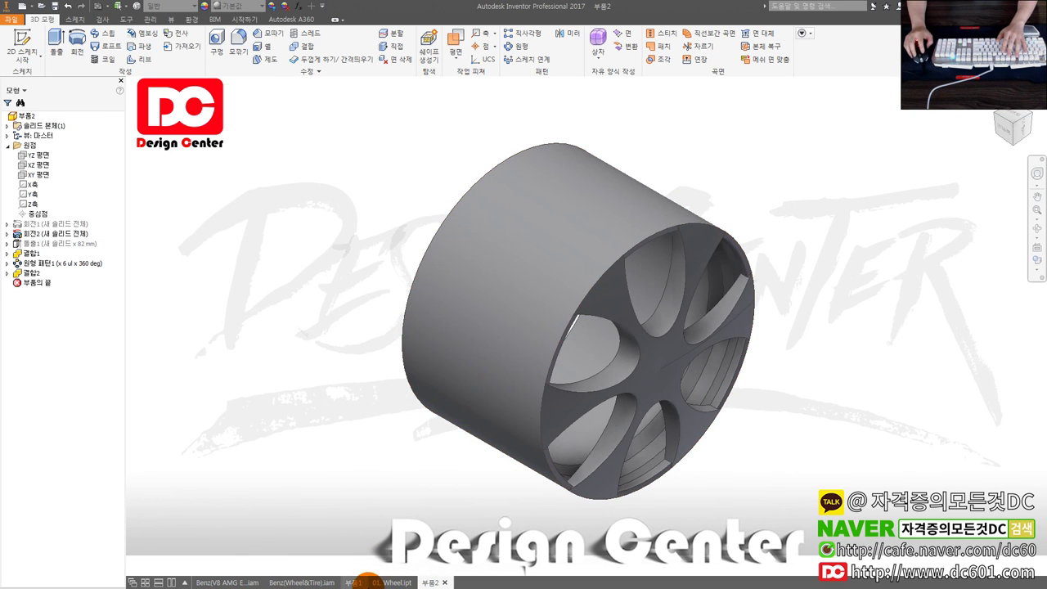
left_click(353, 582)
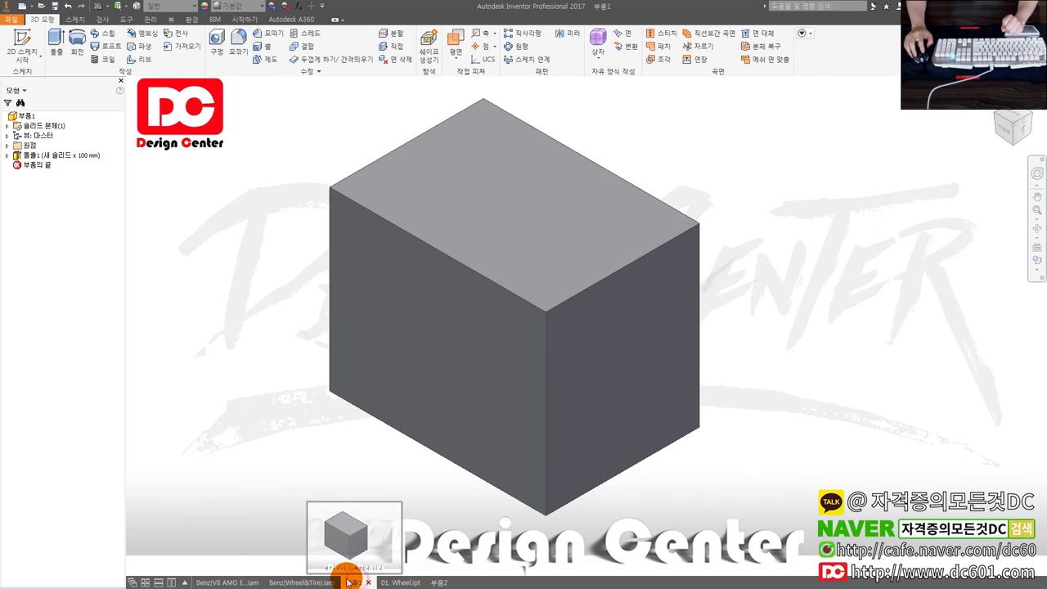
Show Benz(Wheel&Tire).iam, then orbit and zoom around the Benz(V8 AMG Engine).iam assembly
left_click(307, 582)
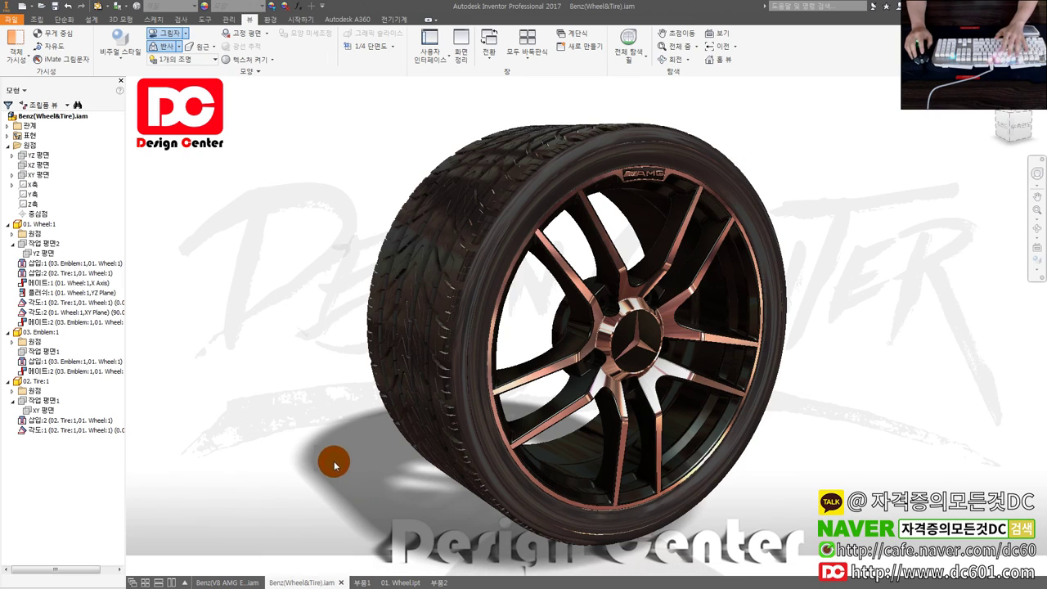
left_click(226, 582)
left_click_drag(305, 481, 393, 458)
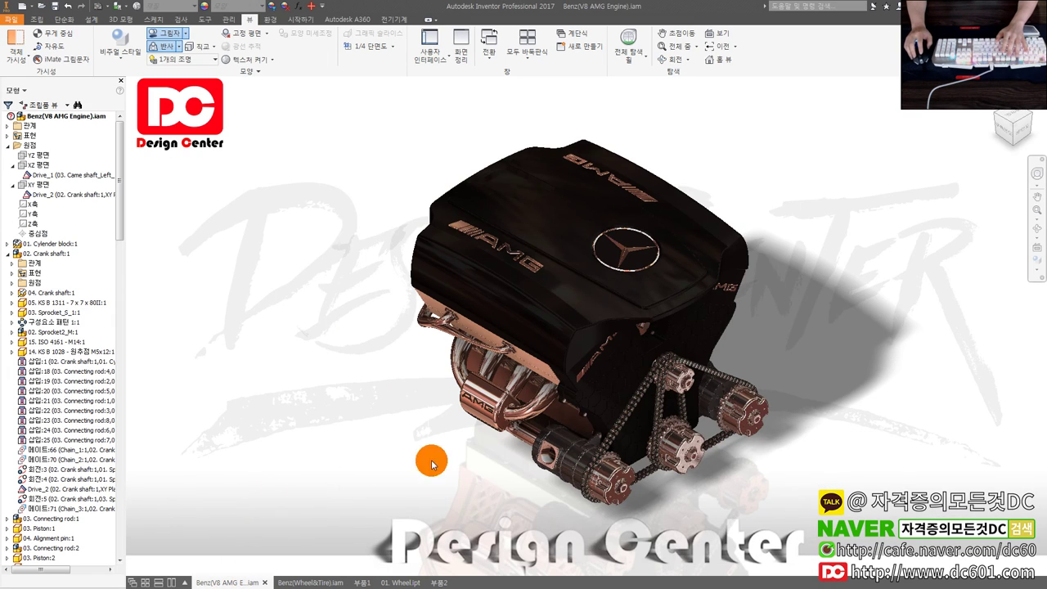
left_click_drag(589, 133, 591, 121)
scroll(759, 495, "down", 3)
scroll(769, 475, "down", 2)
scroll(768, 474, "down", 1)
scroll(769, 474, "down", 1)
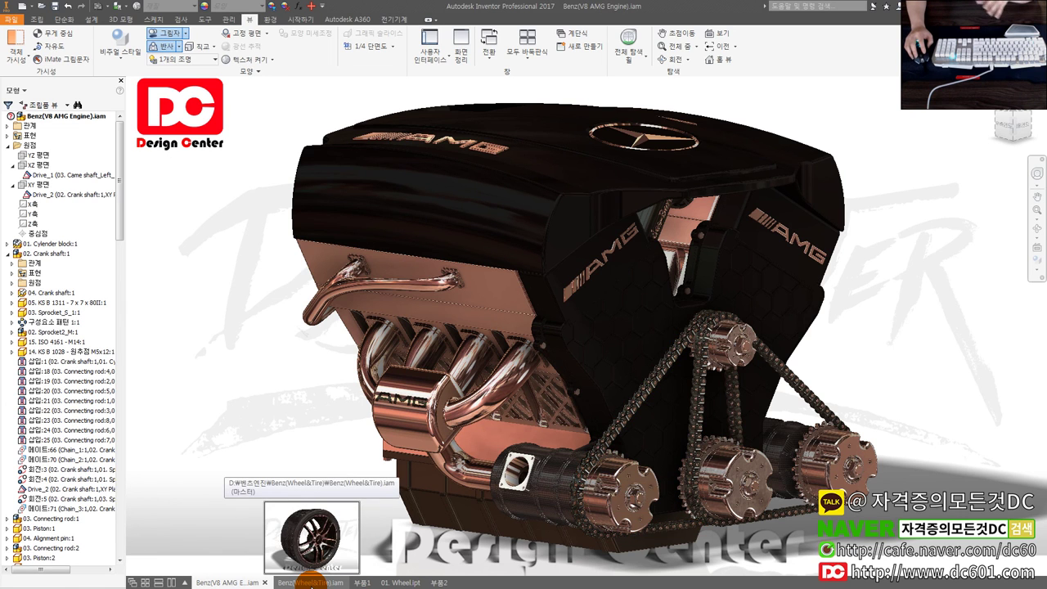
Return to Benz(Wheel&Tire).iam, clear the selection, glance at the engine, and end on the wheel
left_click(309, 582)
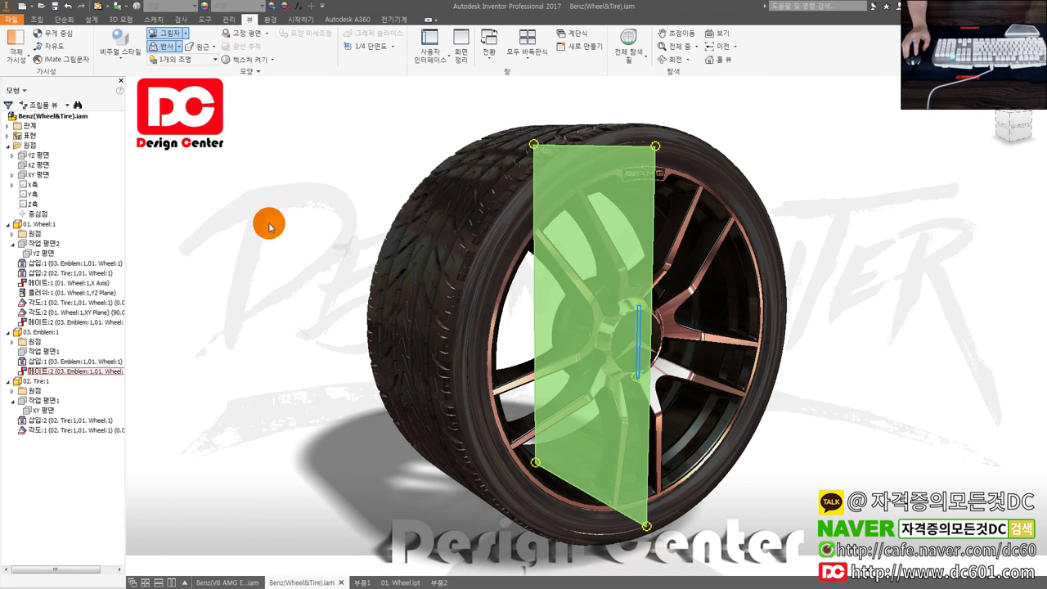
left_click(908, 313)
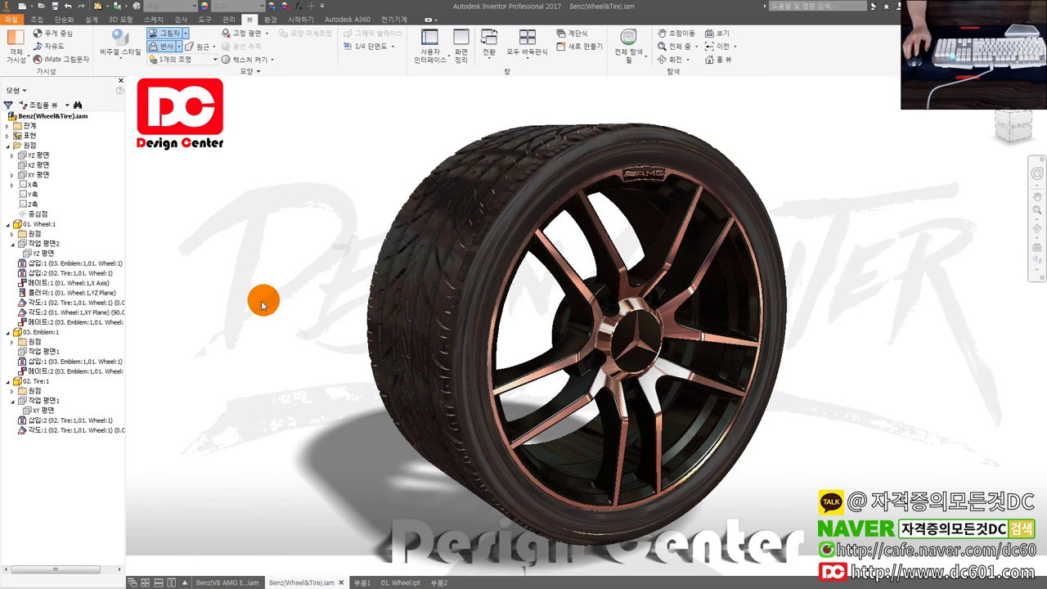
left_click(233, 582)
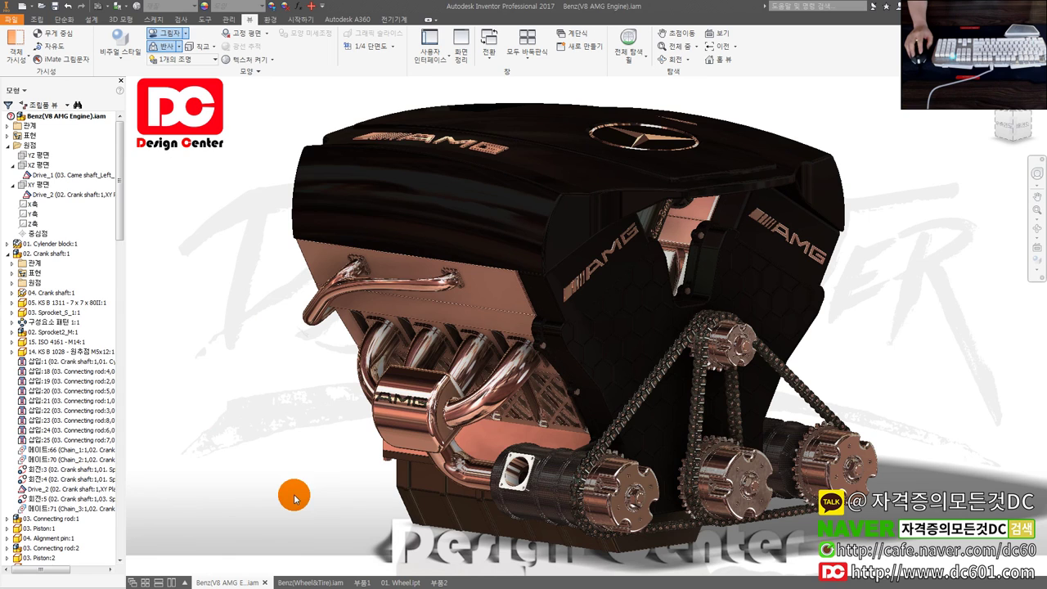
left_click(293, 581)
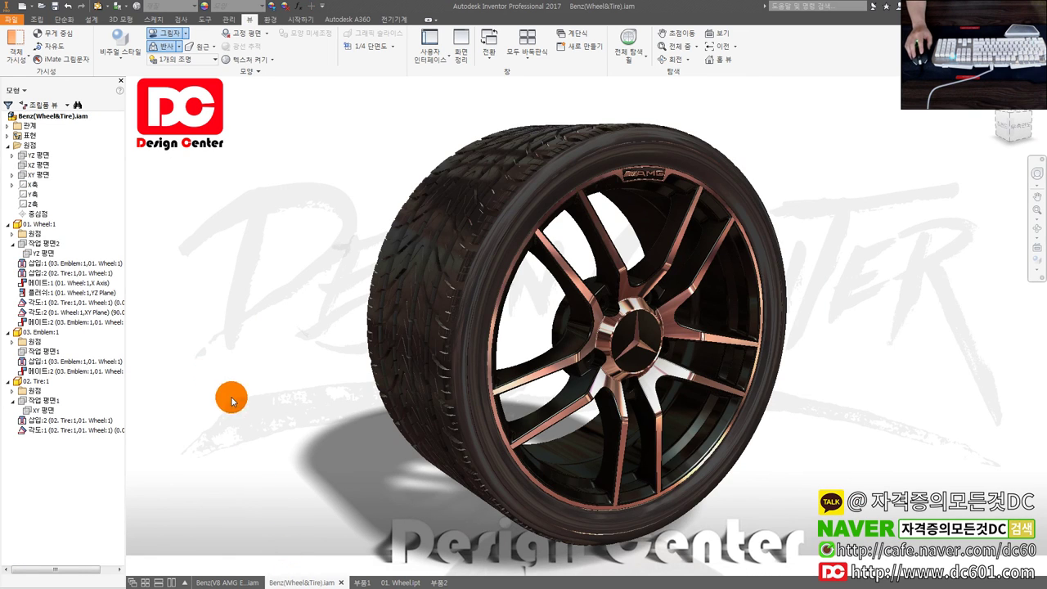